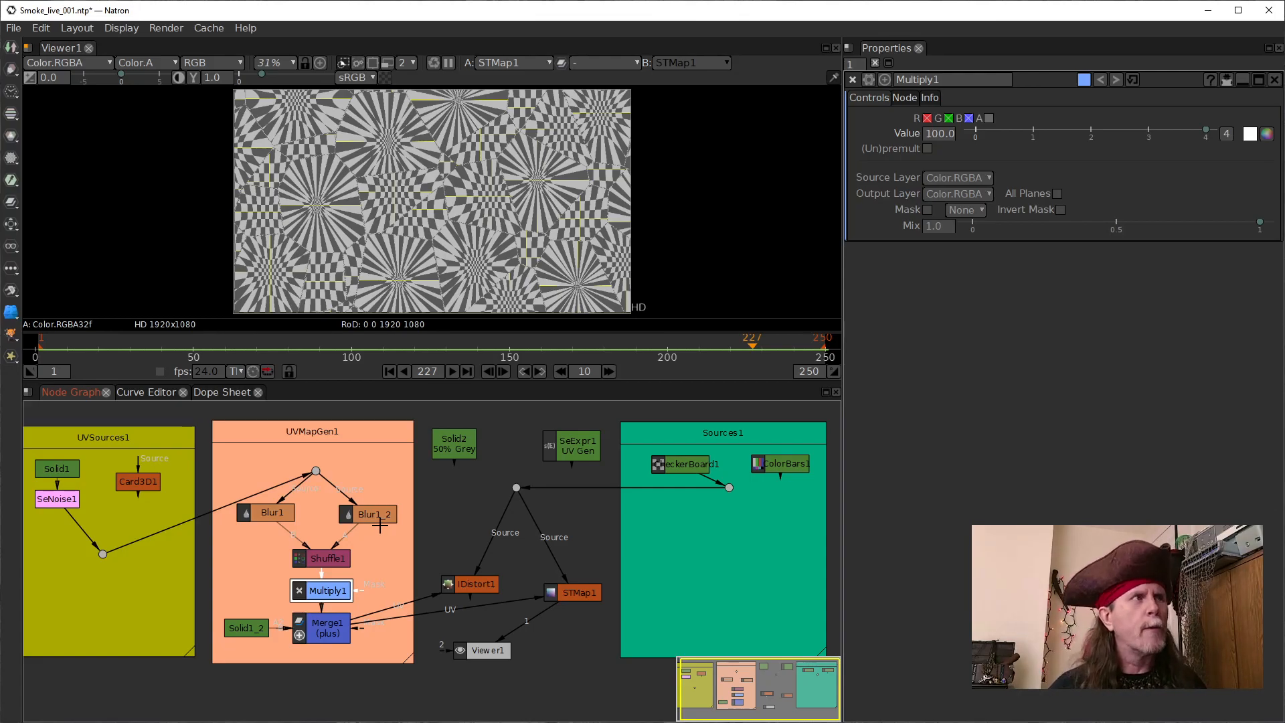
Step: Connect Viewer1 to IDistort1 and feed the distortion nodes' shared Source dot from SeNoise1 instead of the Sources1 checkerboard
click(61, 501)
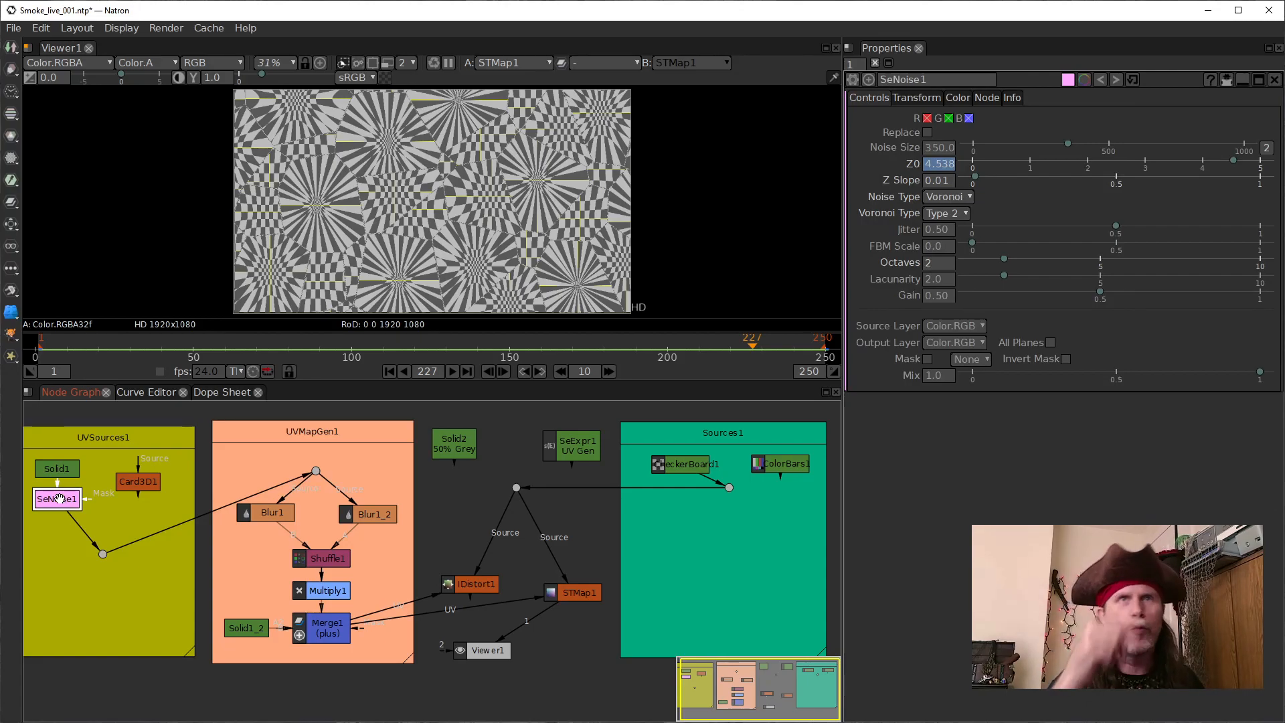
scroll(59, 499, up, 2)
scroll(153, 539, down, 1)
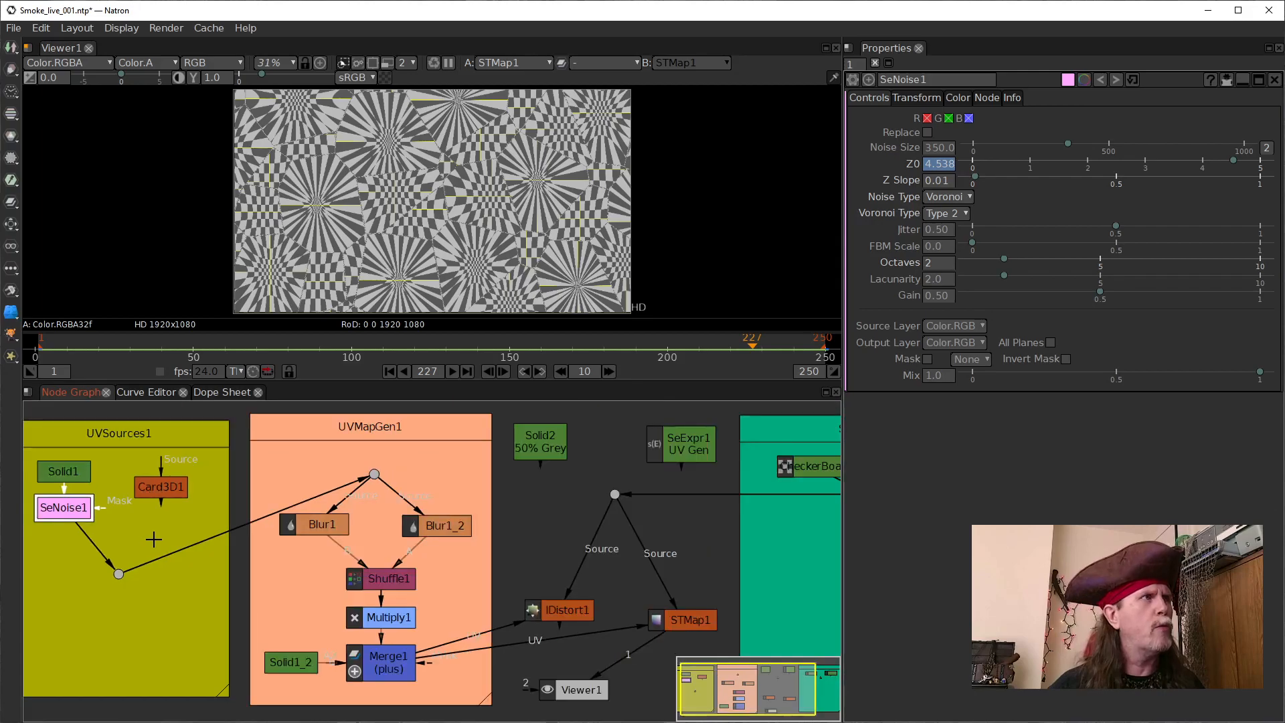
scroll(265, 527, down, 1)
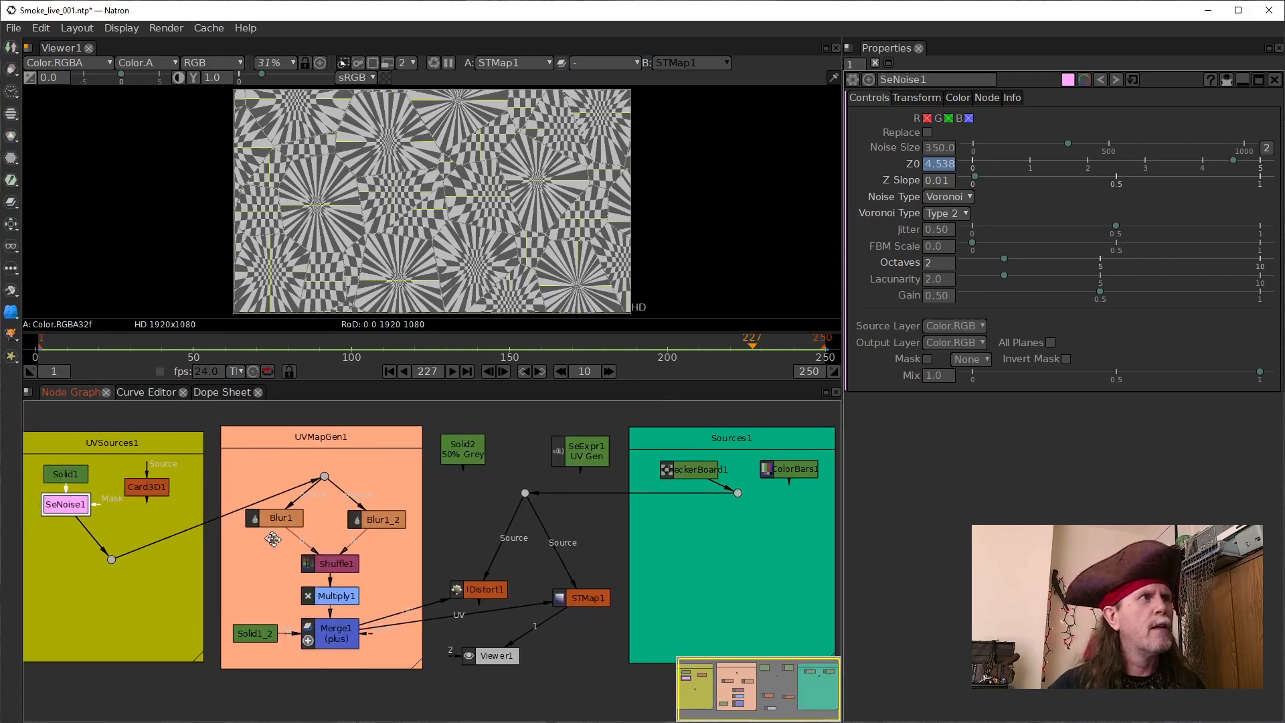
drag(269, 538, 343, 558)
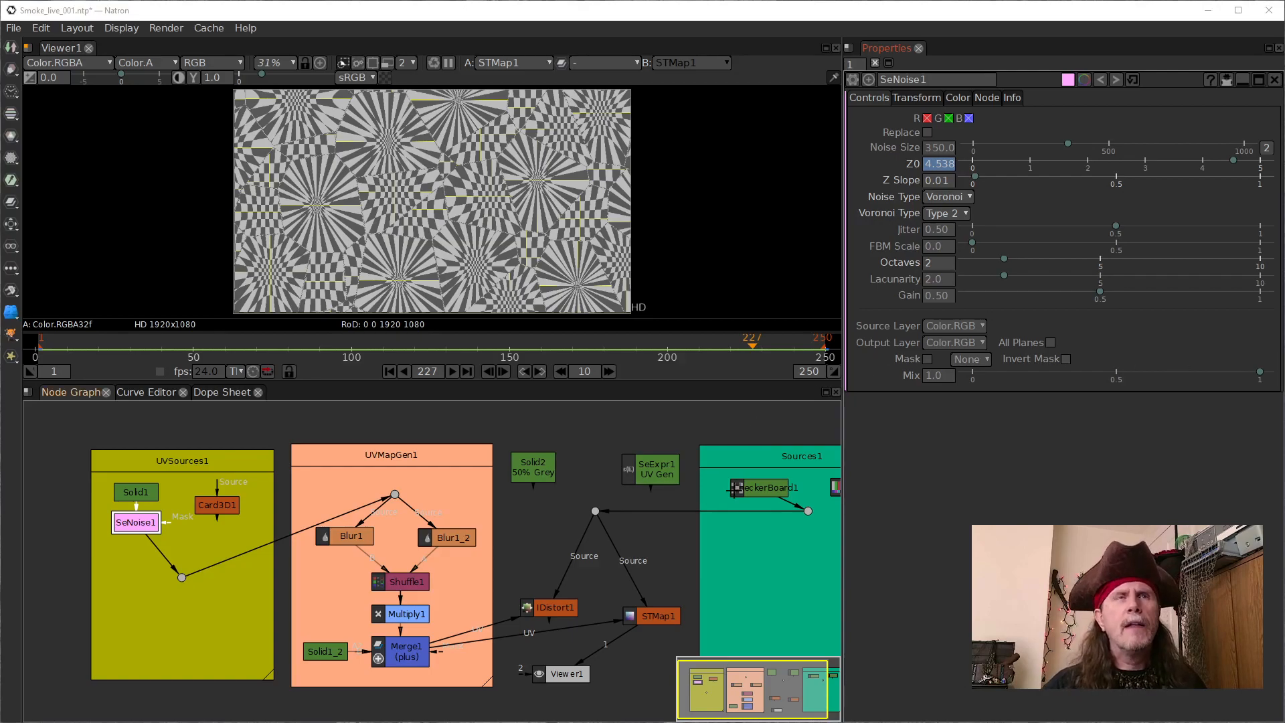
click(152, 528)
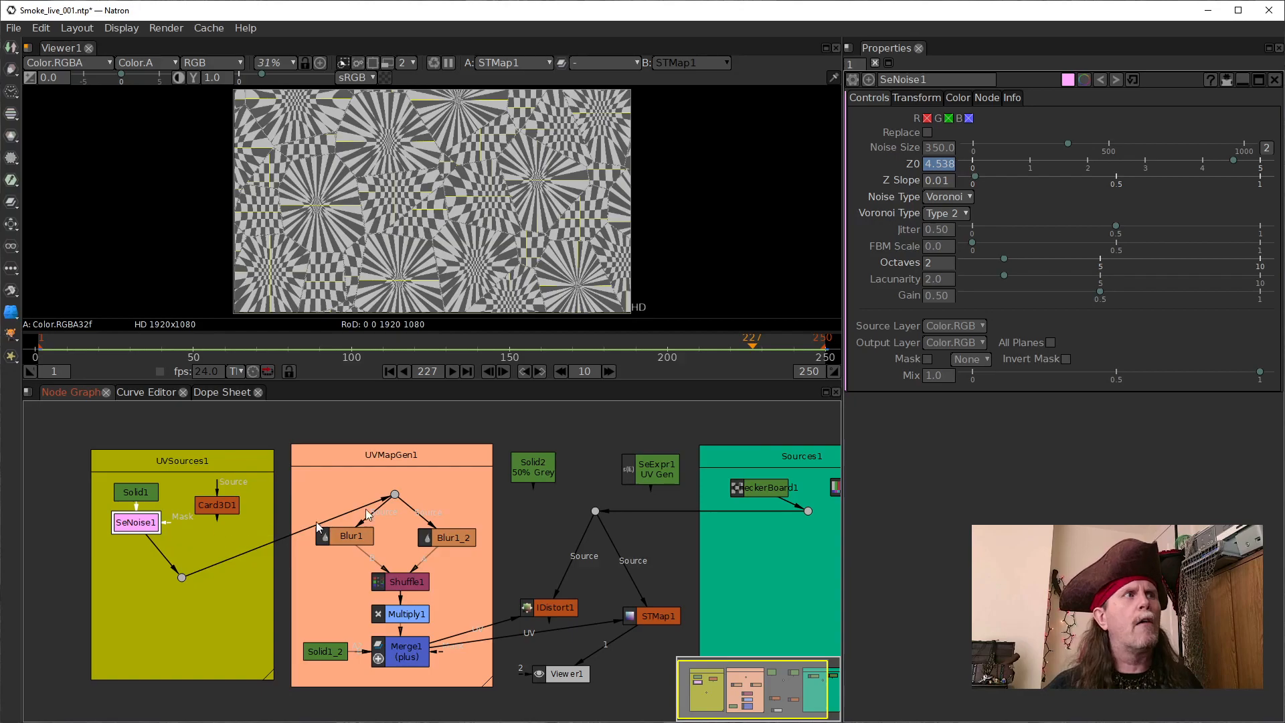
drag(527, 577, 517, 560)
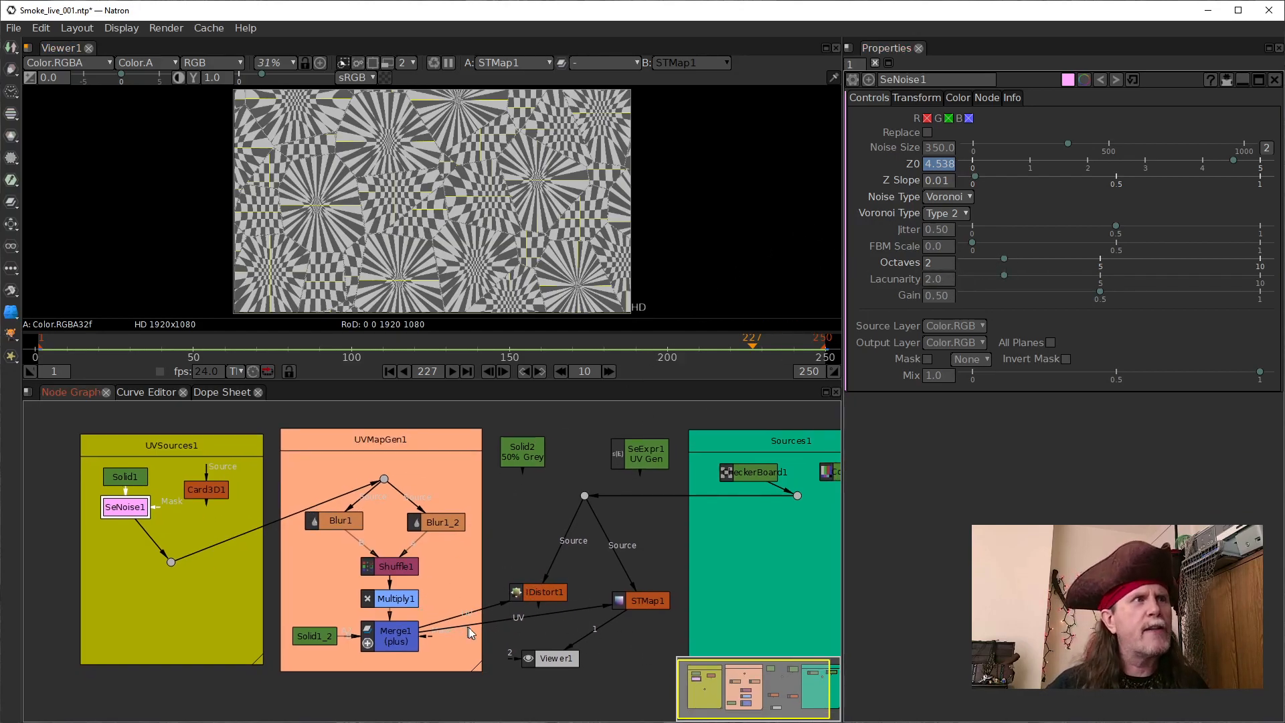
drag(586, 644, 536, 593)
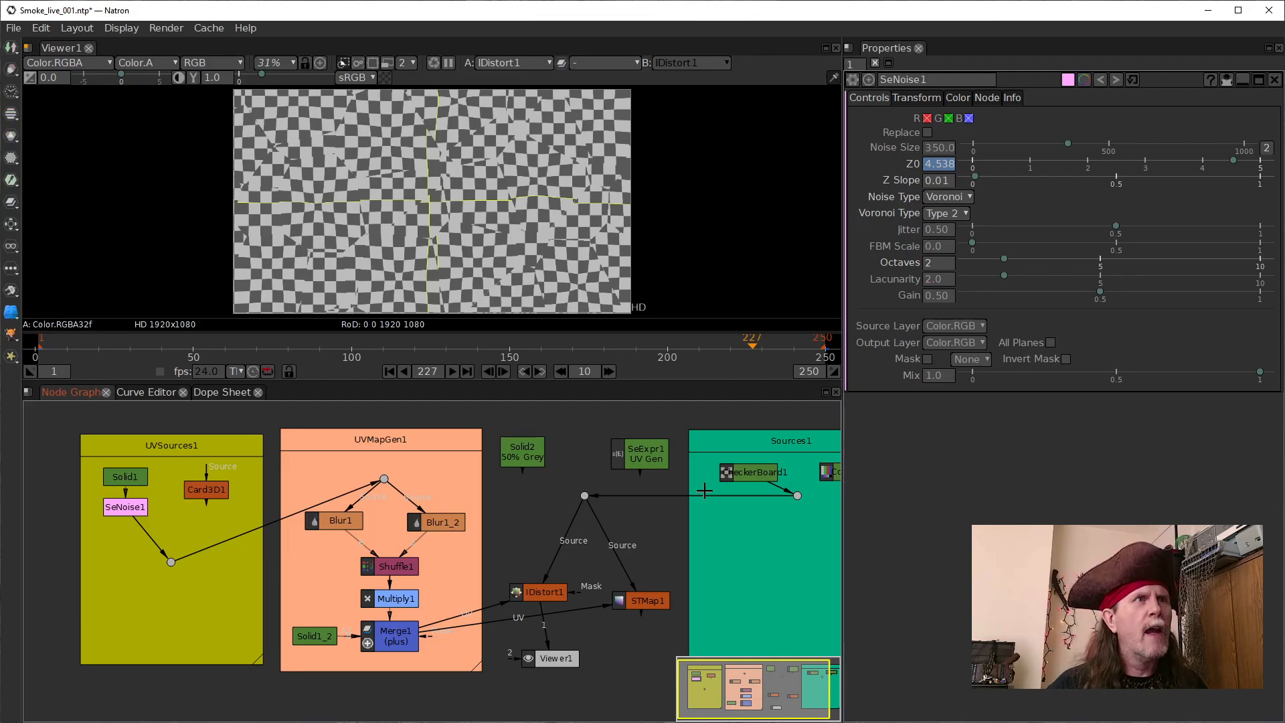
drag(675, 497, 127, 512)
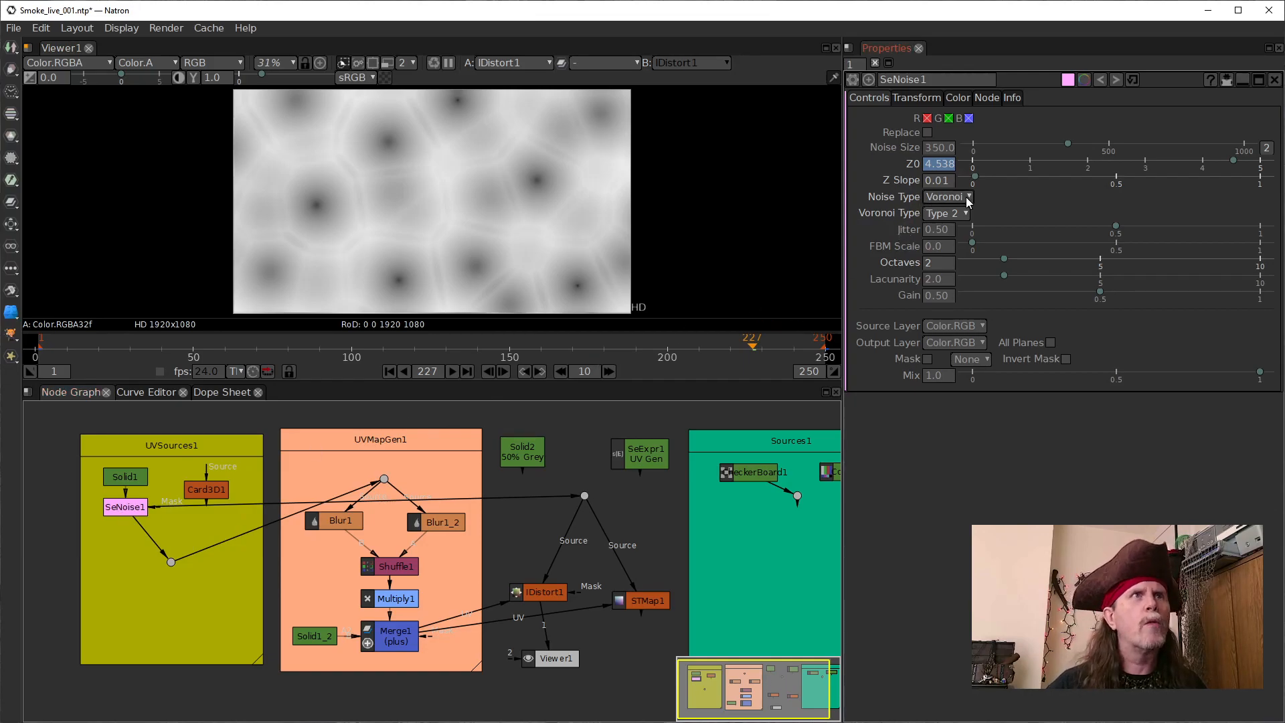
Step: Set SeNoise1's noise type to FBM and connect Viewer1 to SeNoise1
mouse_move(966, 196)
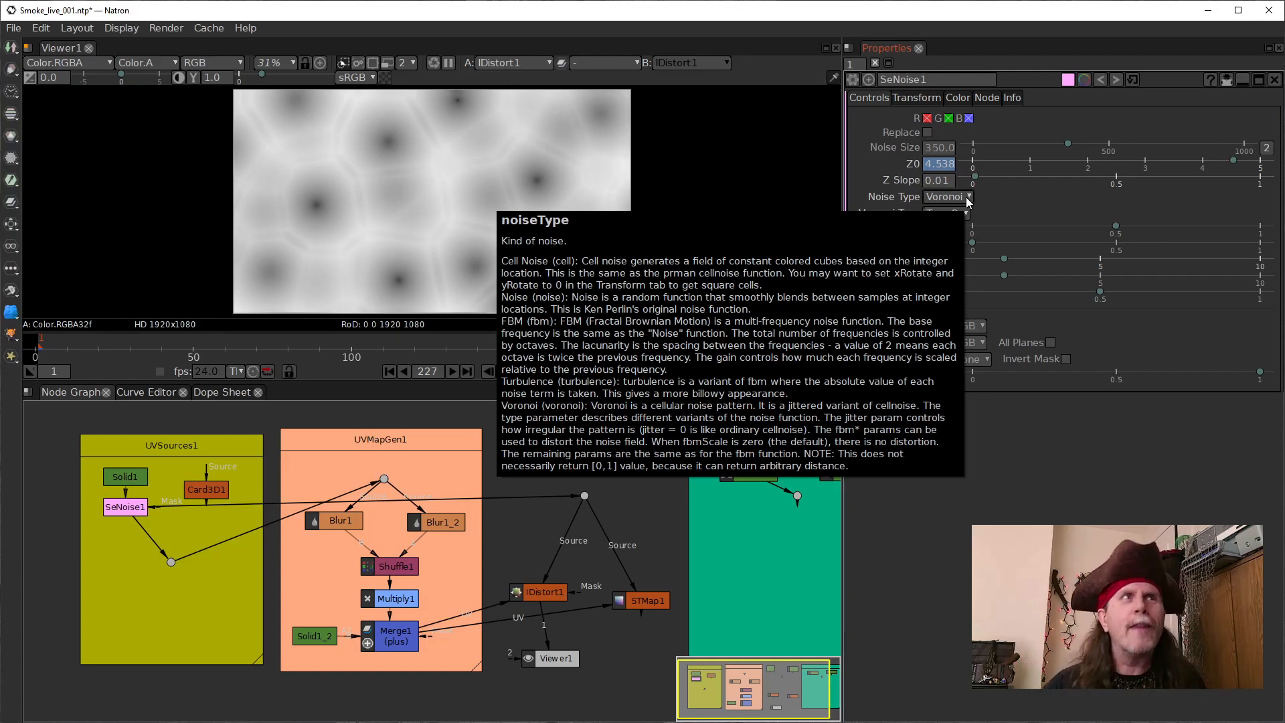
click(958, 198)
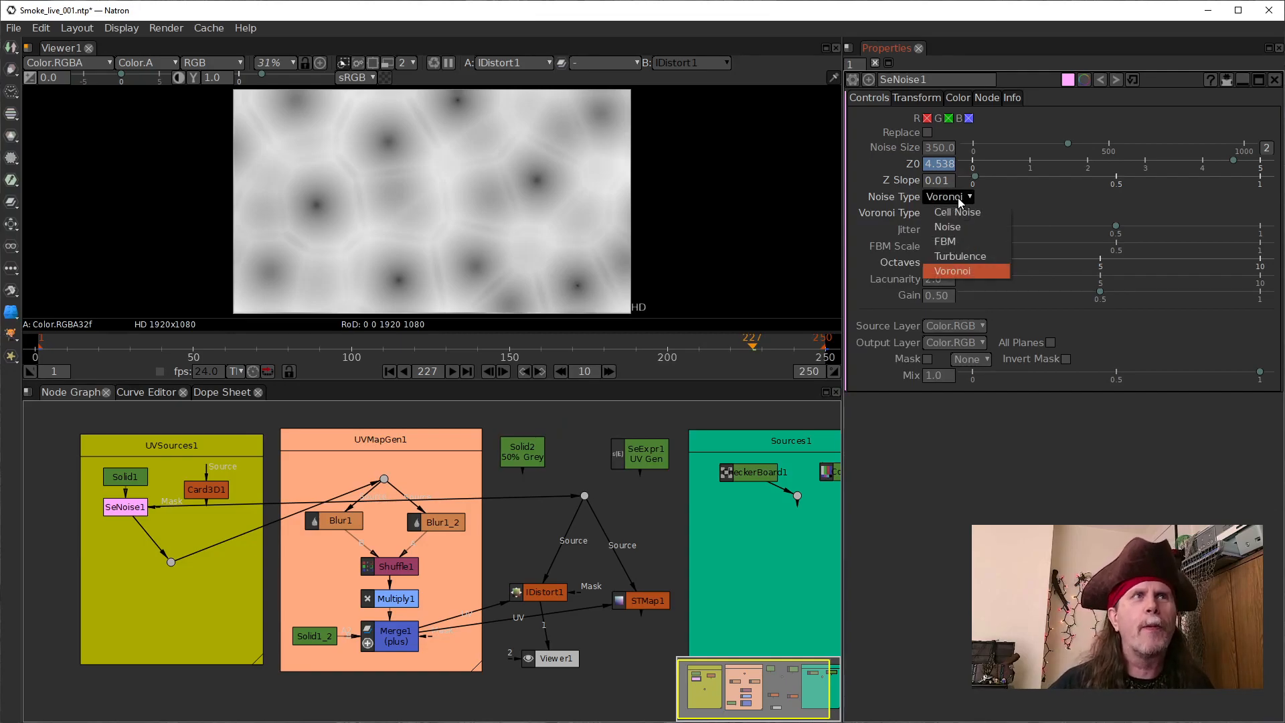
click(959, 243)
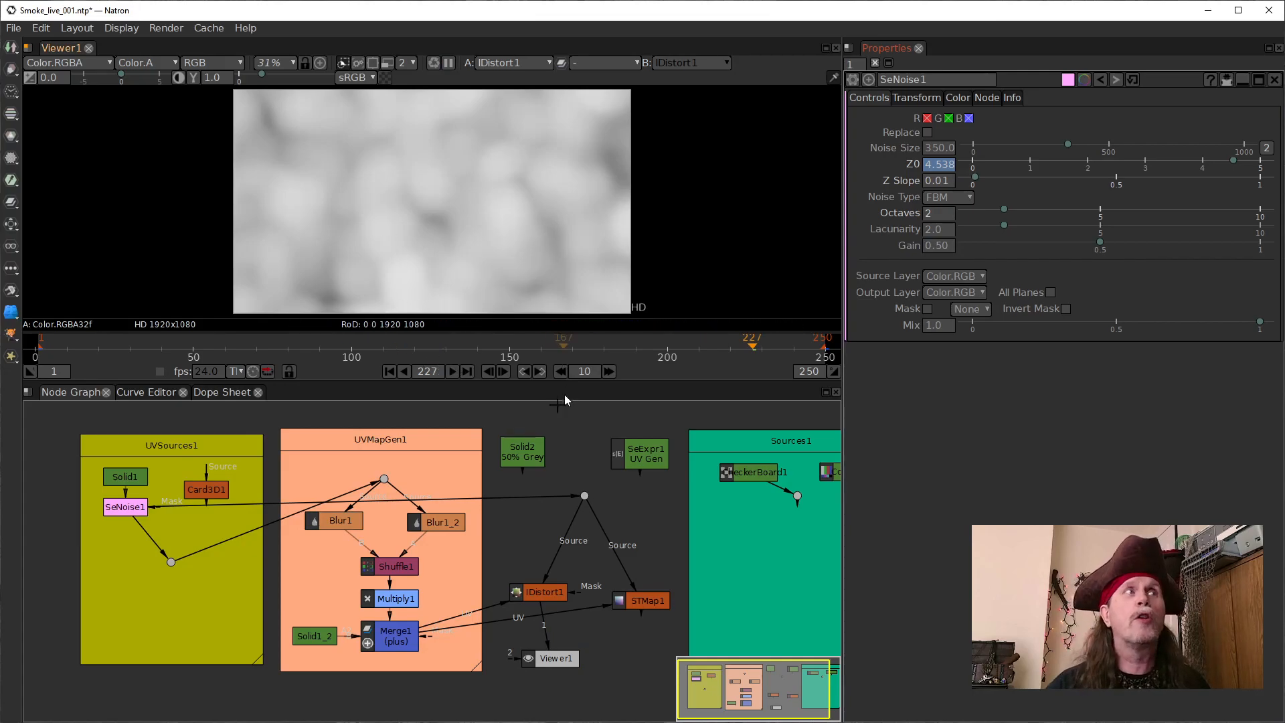
key(1)
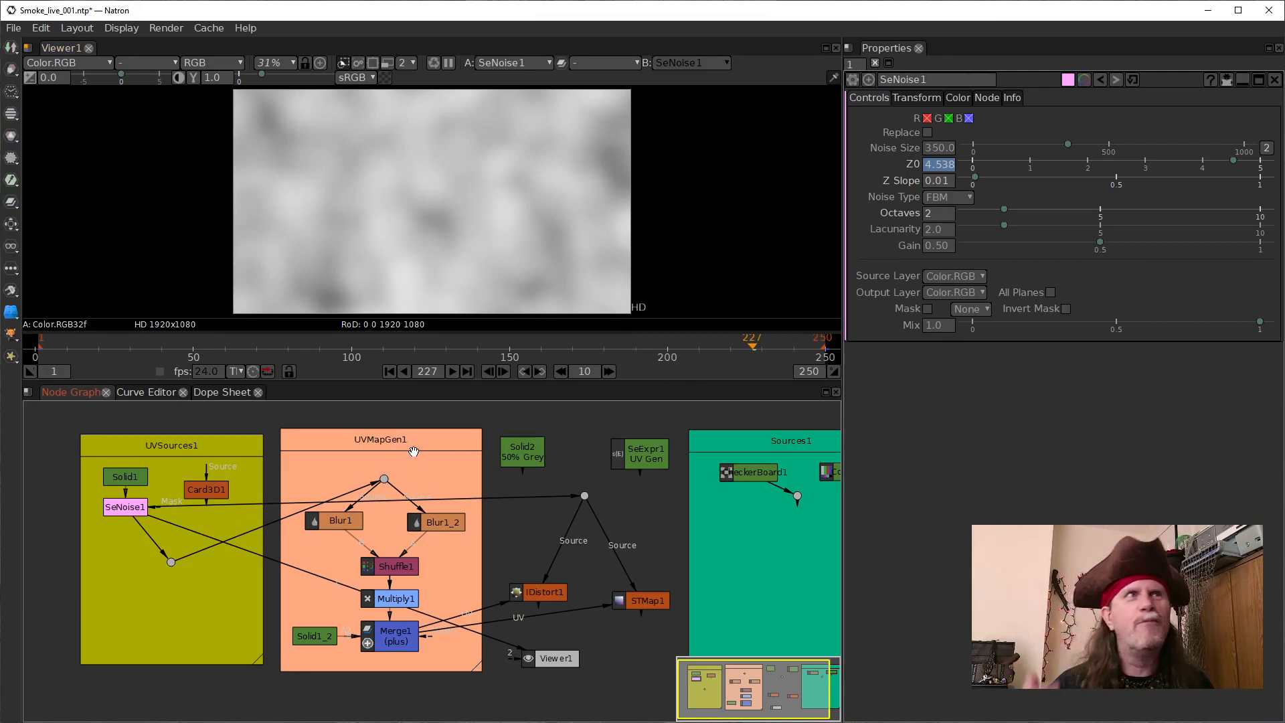
Step: Try 3 and 5 octaves on SeNoise1, preview the noise at an earlier frame, and return to the first frame
right_click(941, 167)
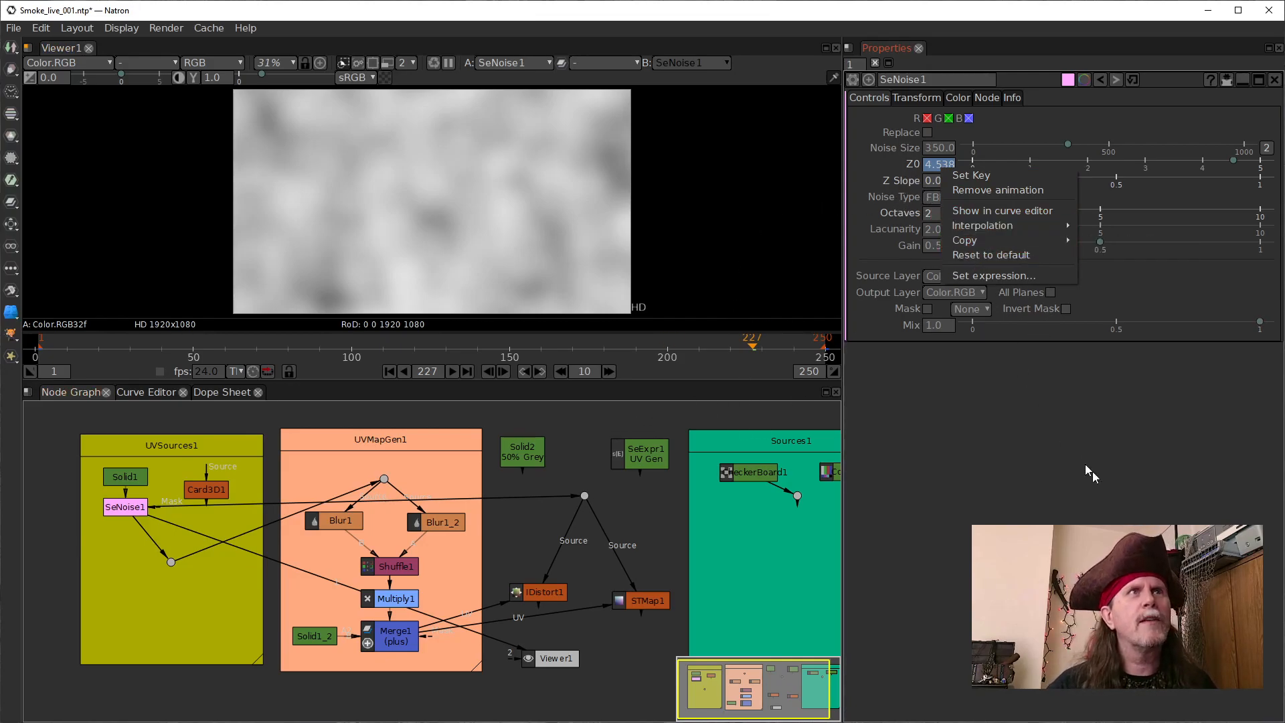
click(1065, 442)
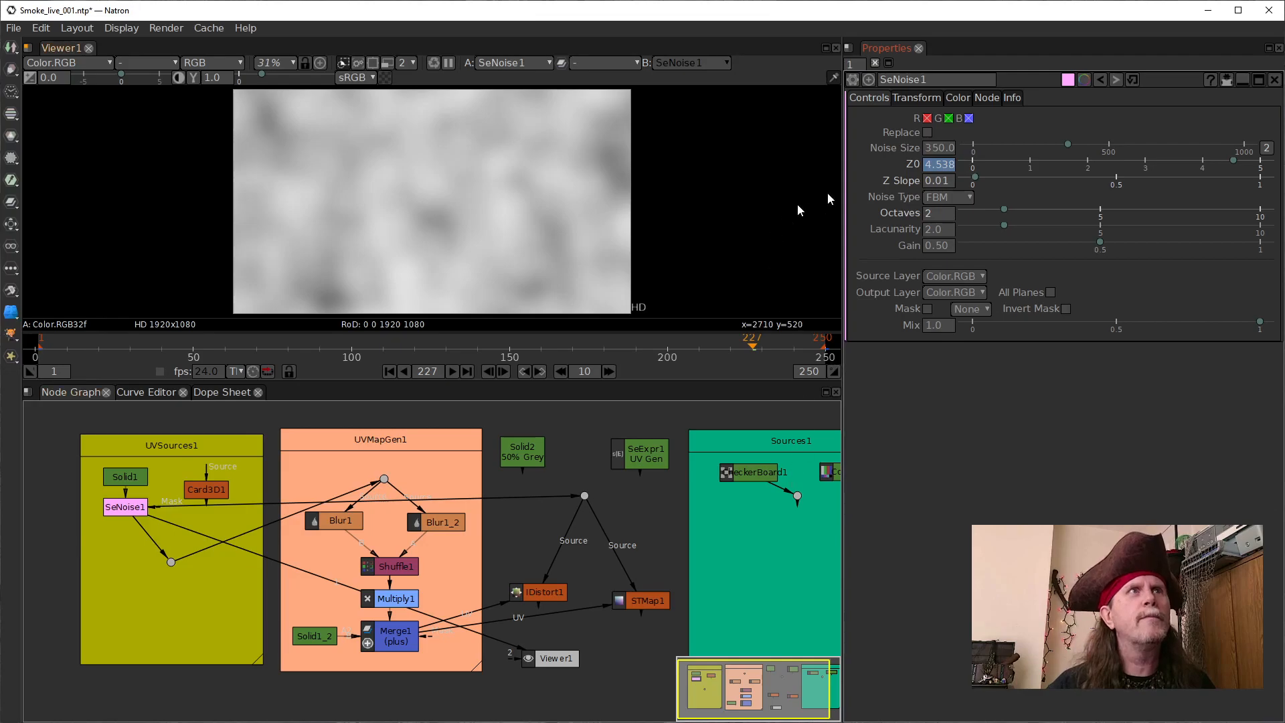
double_click(940, 214)
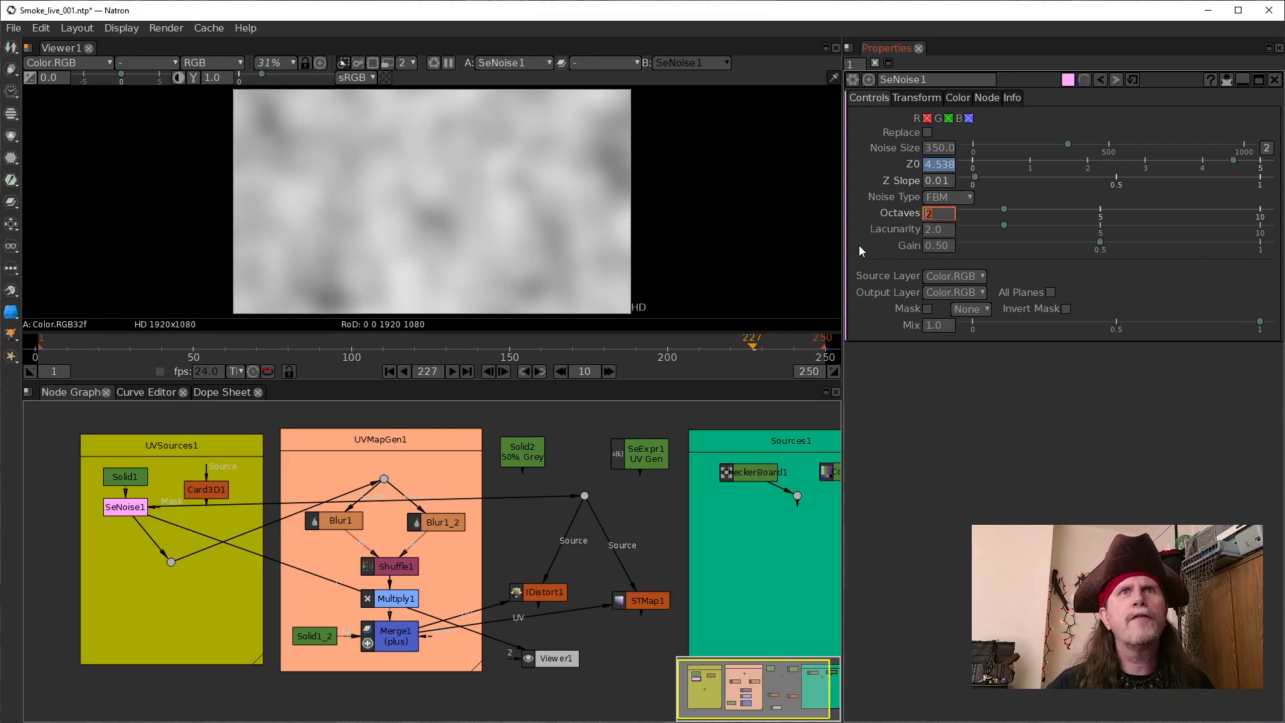
text(3)
key(Return)
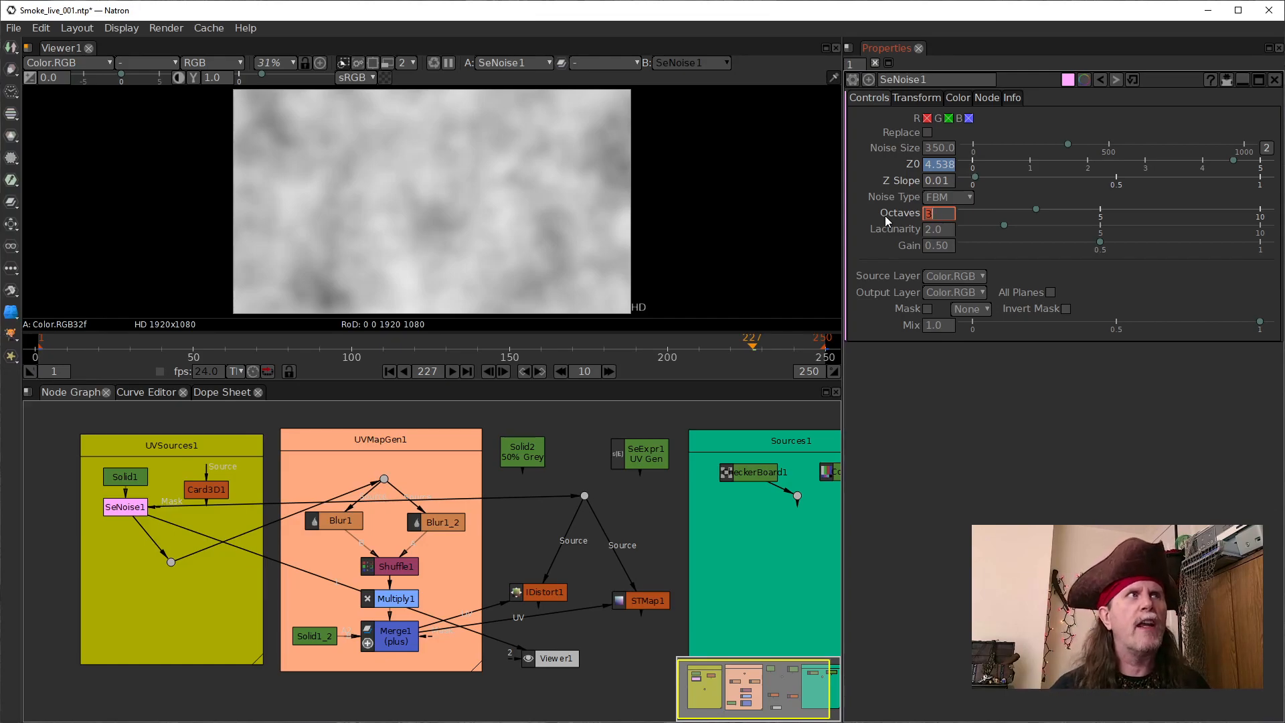
scroll(928, 220, up, 2)
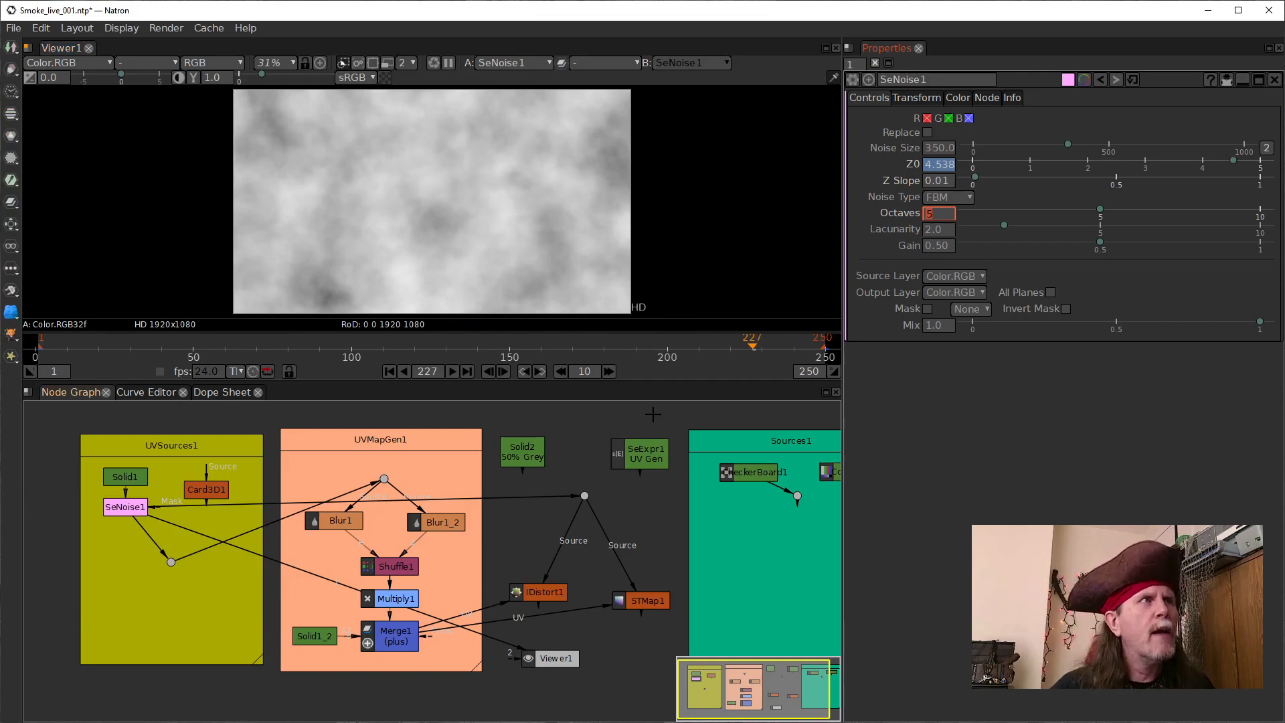
drag(753, 349, 436, 351)
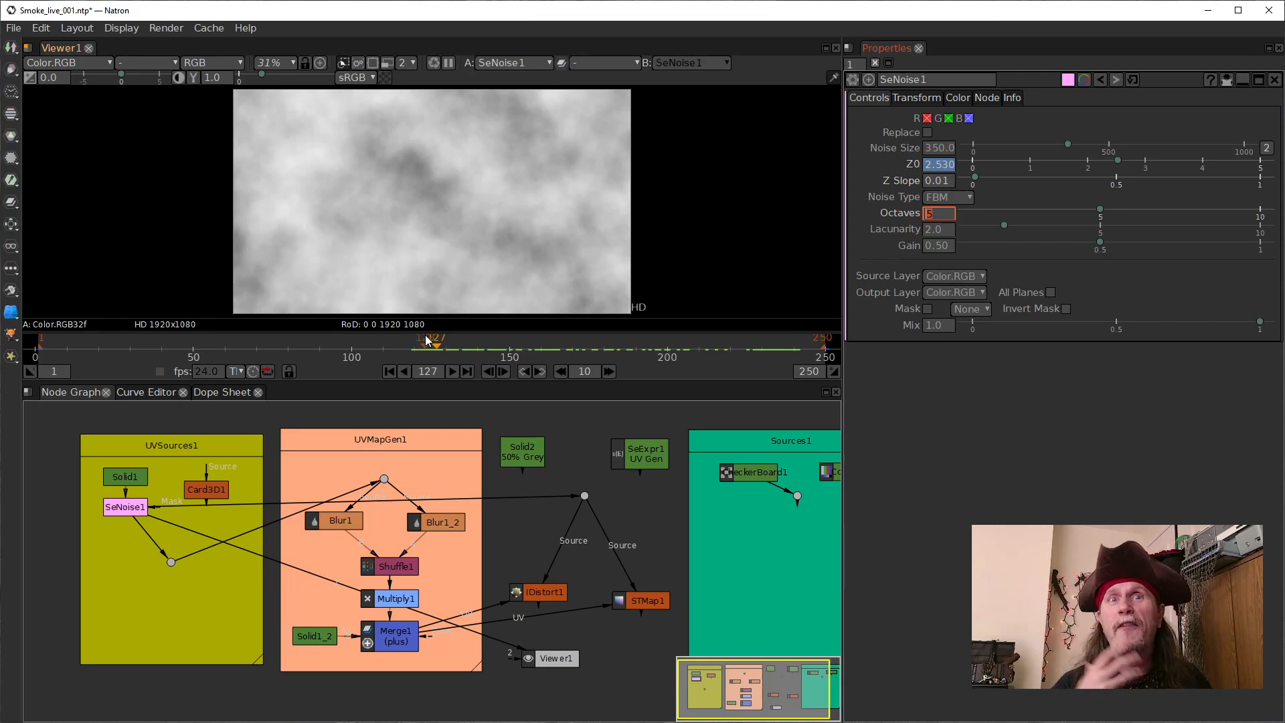
click(391, 371)
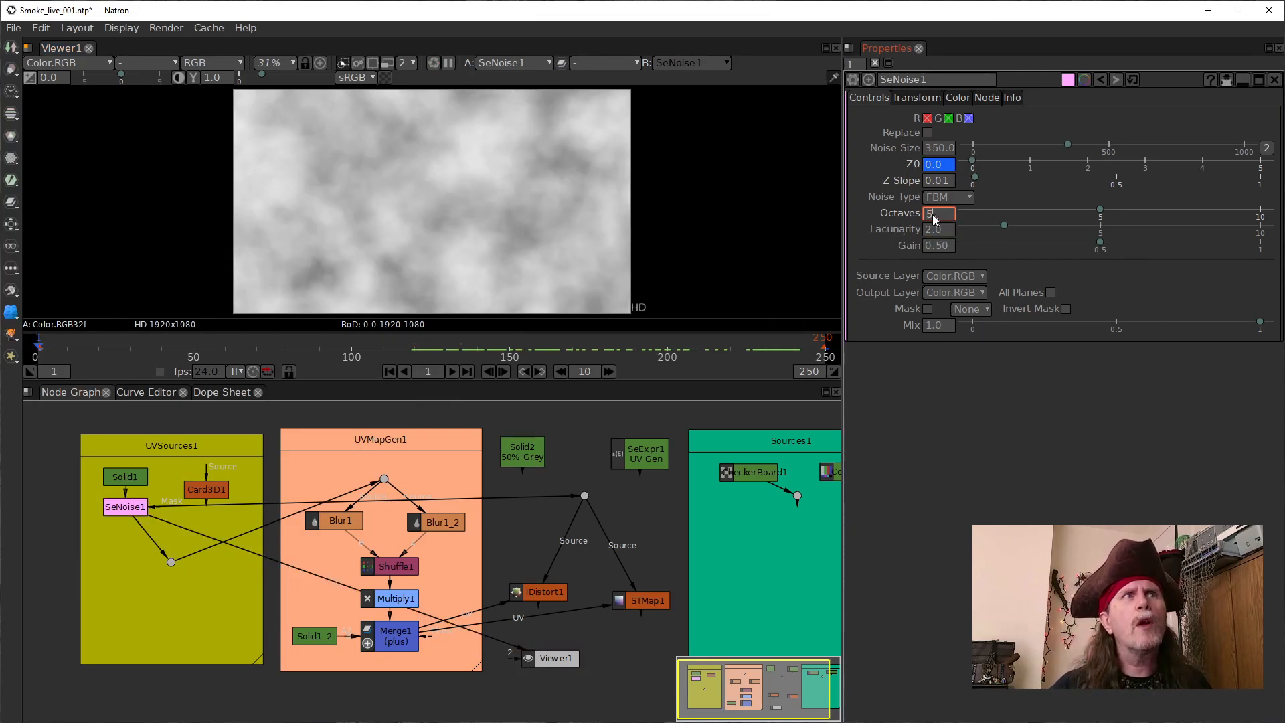
Step: Set SeNoise1's octaves to 3 and compare the noise at the last and first frames
text(3)
key(Return)
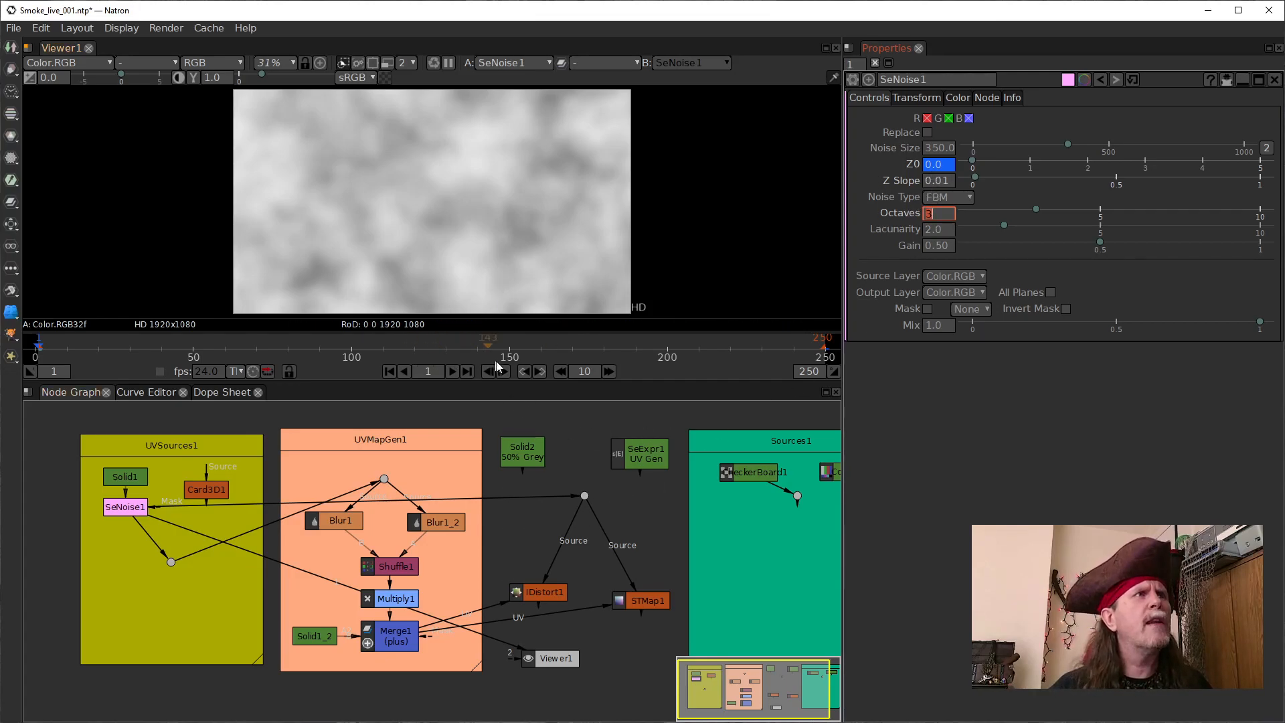
click(468, 372)
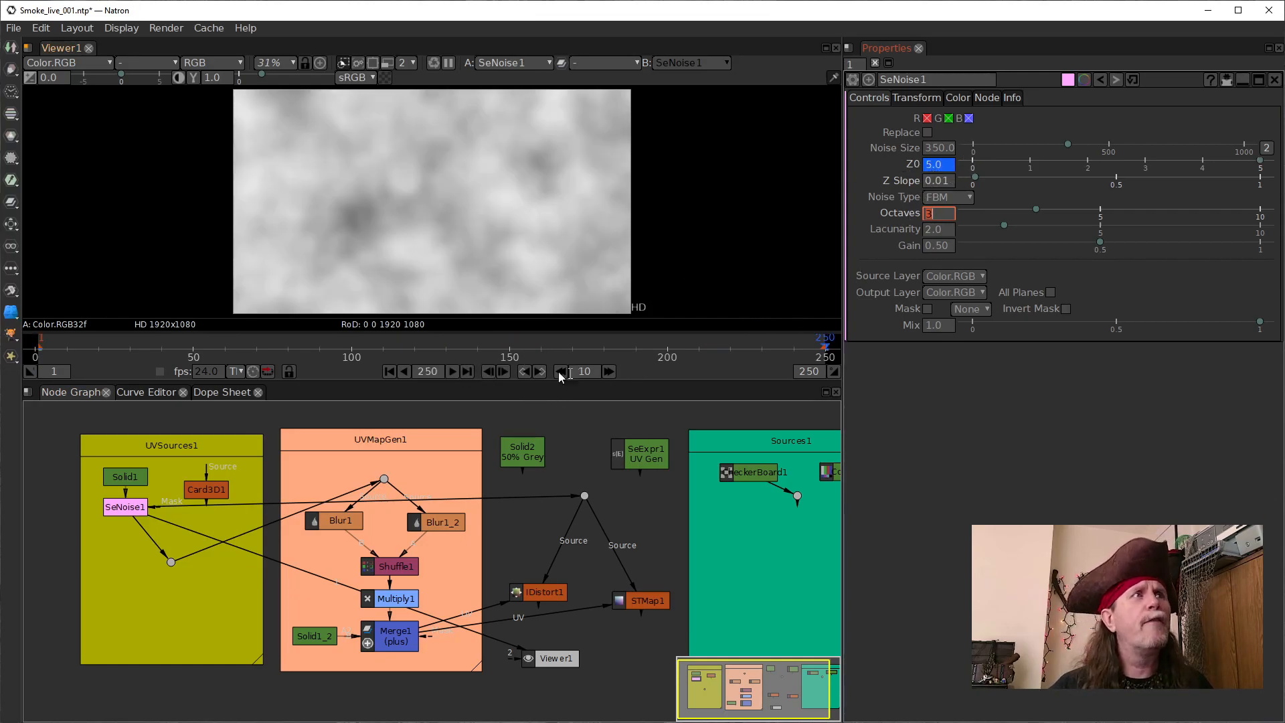
click(390, 372)
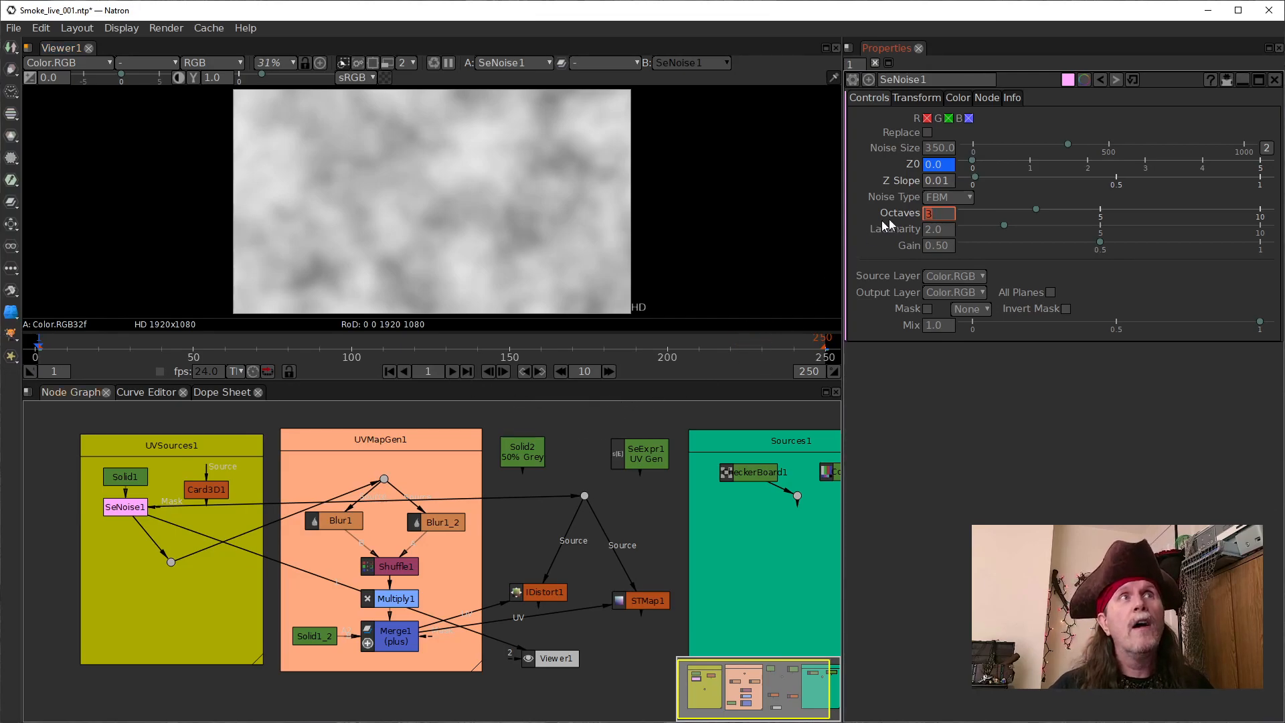
Step: Set SeNoise1's Z Slope to 0.001 and play part of the animation to check the noise movement
click(944, 182)
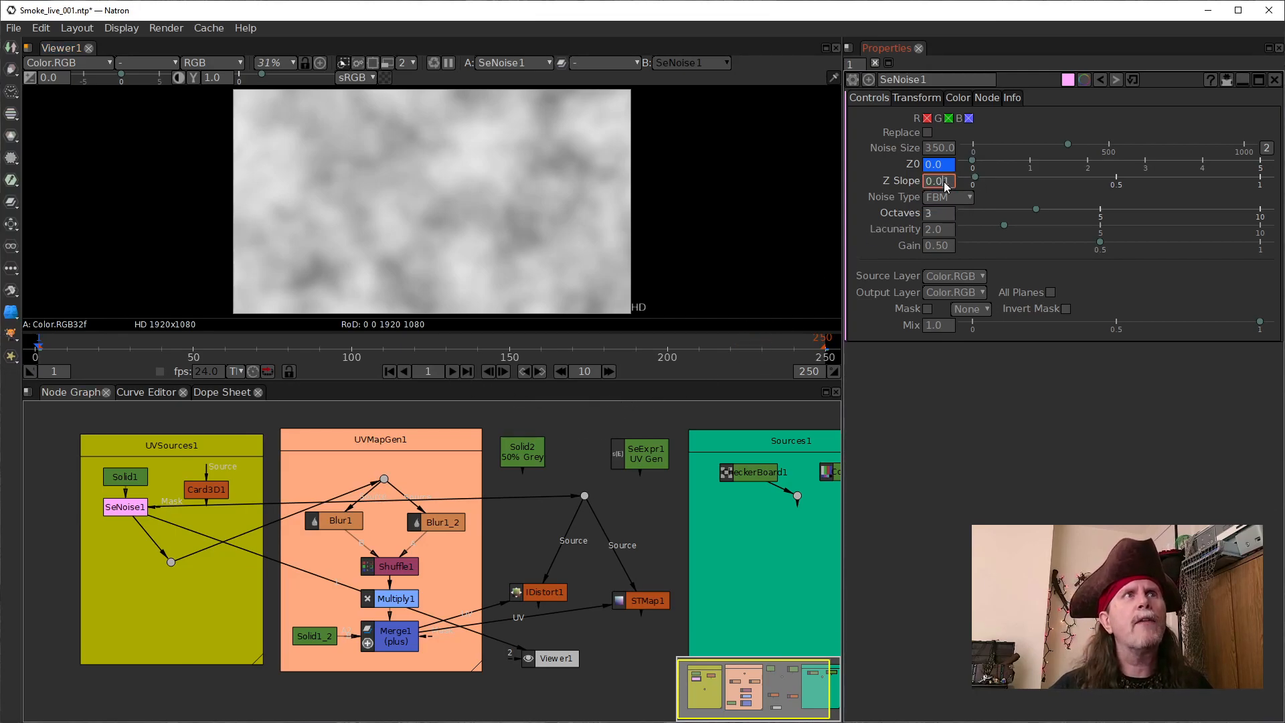
text(1)
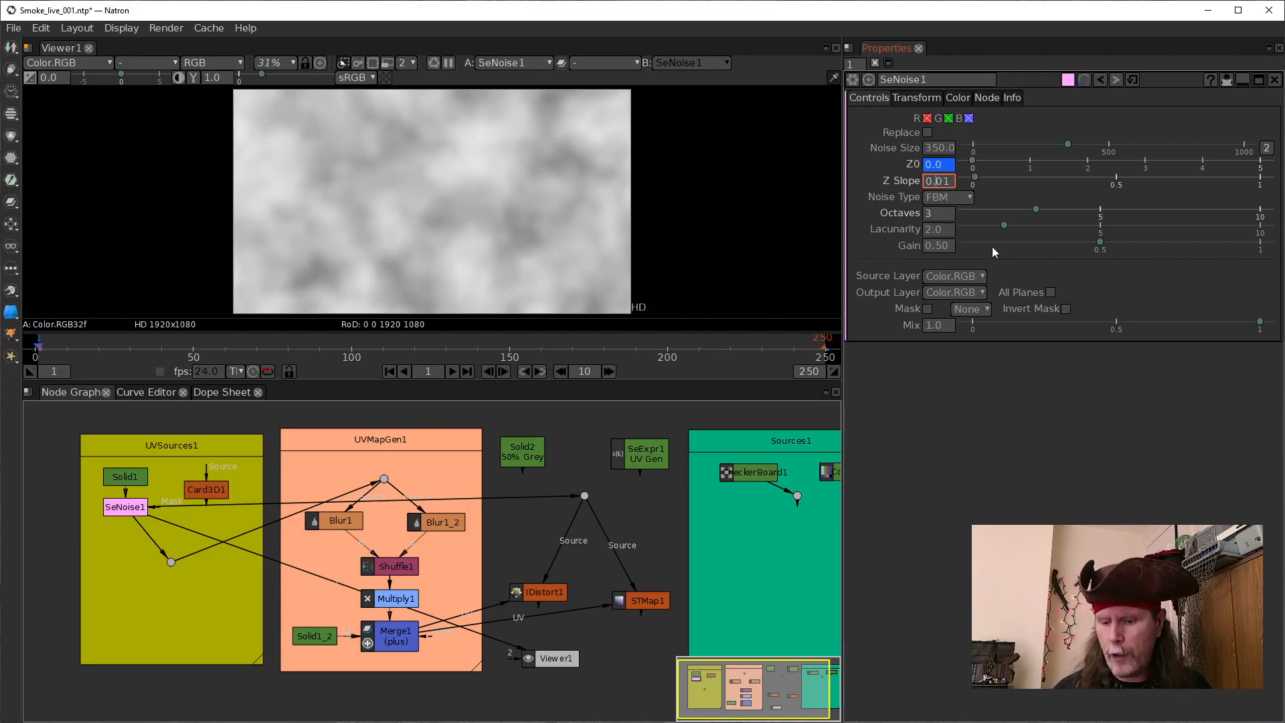
text(0)
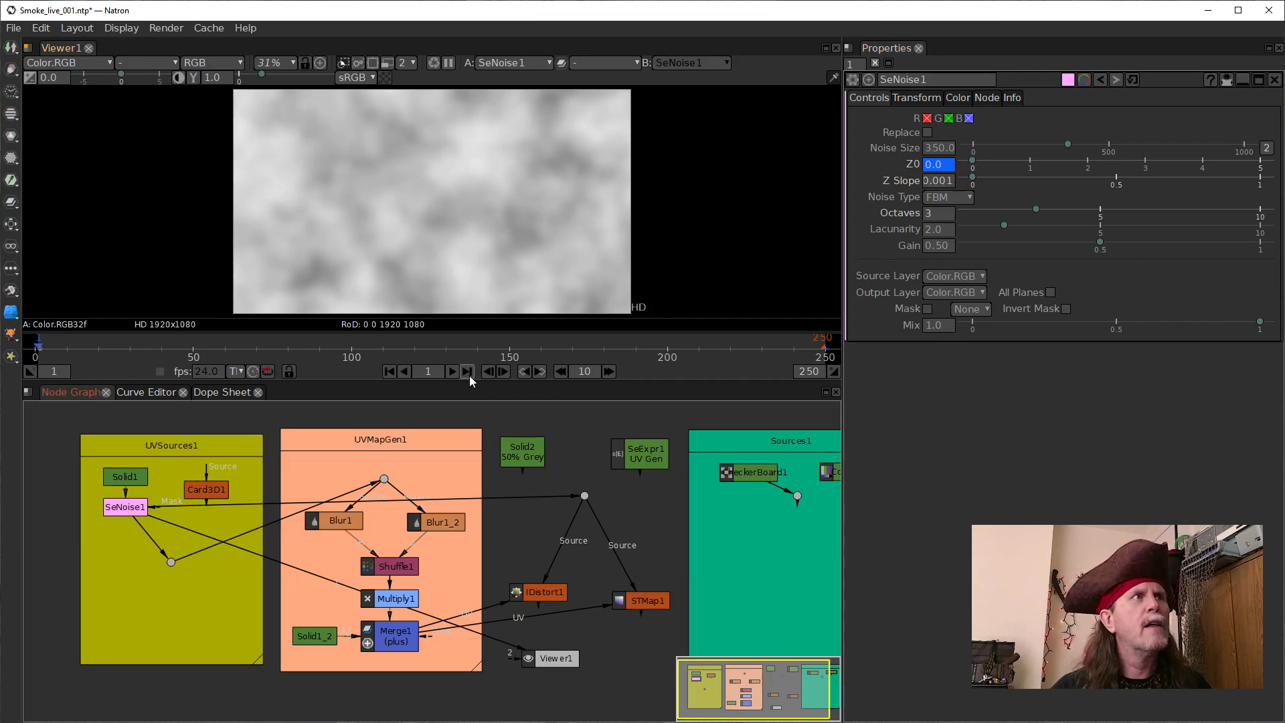
click(452, 371)
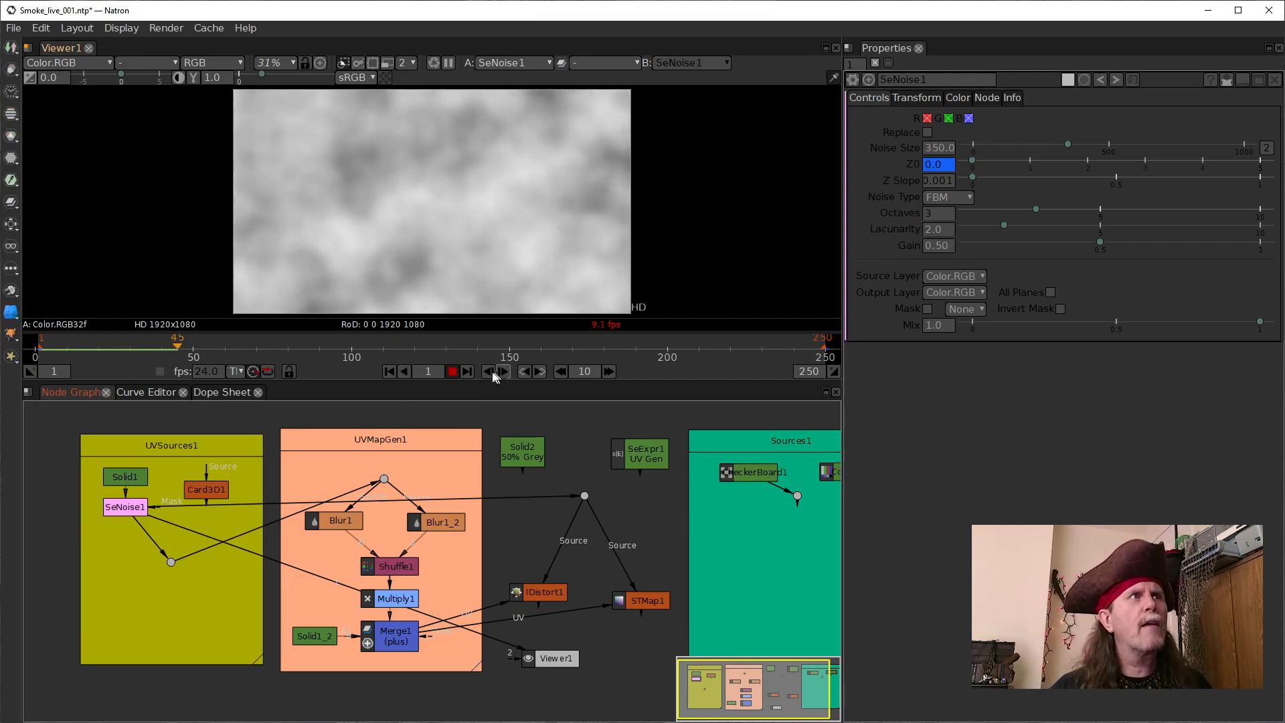
click(453, 371)
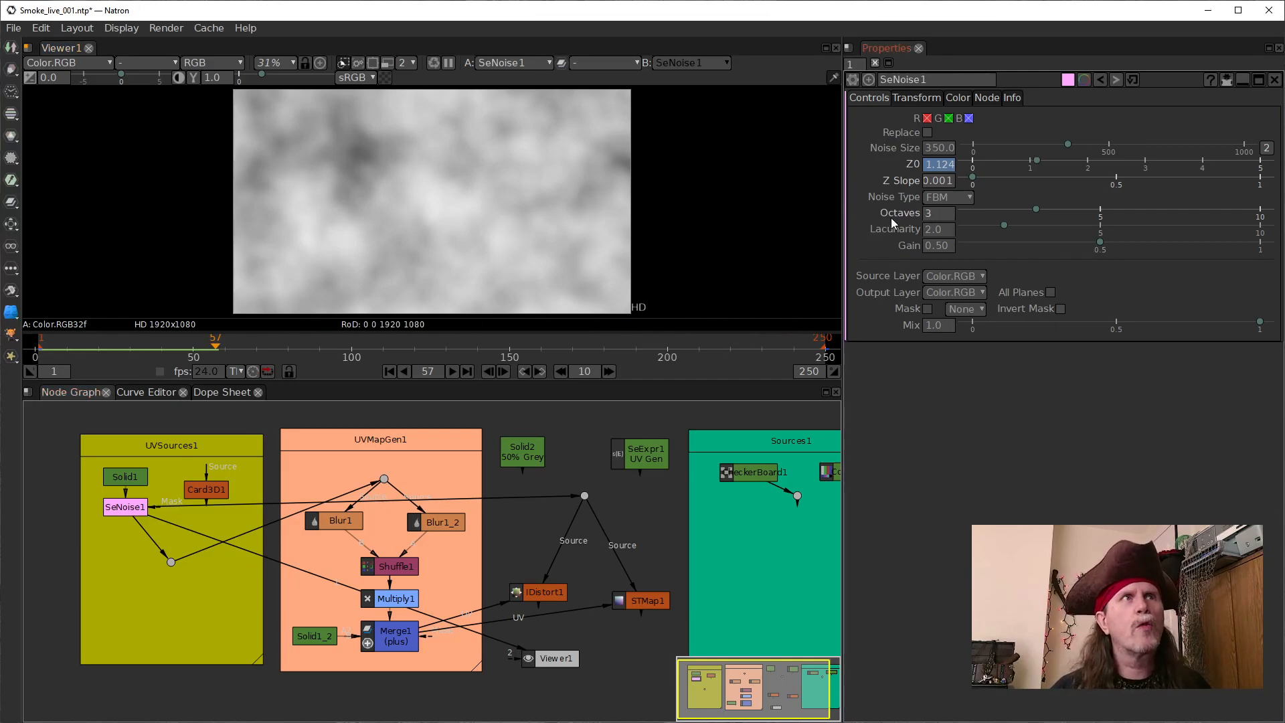
Step: Preview the noise animation from the first frame with 5 octaves, and return SeNoise1's octaves to 3
click(940, 182)
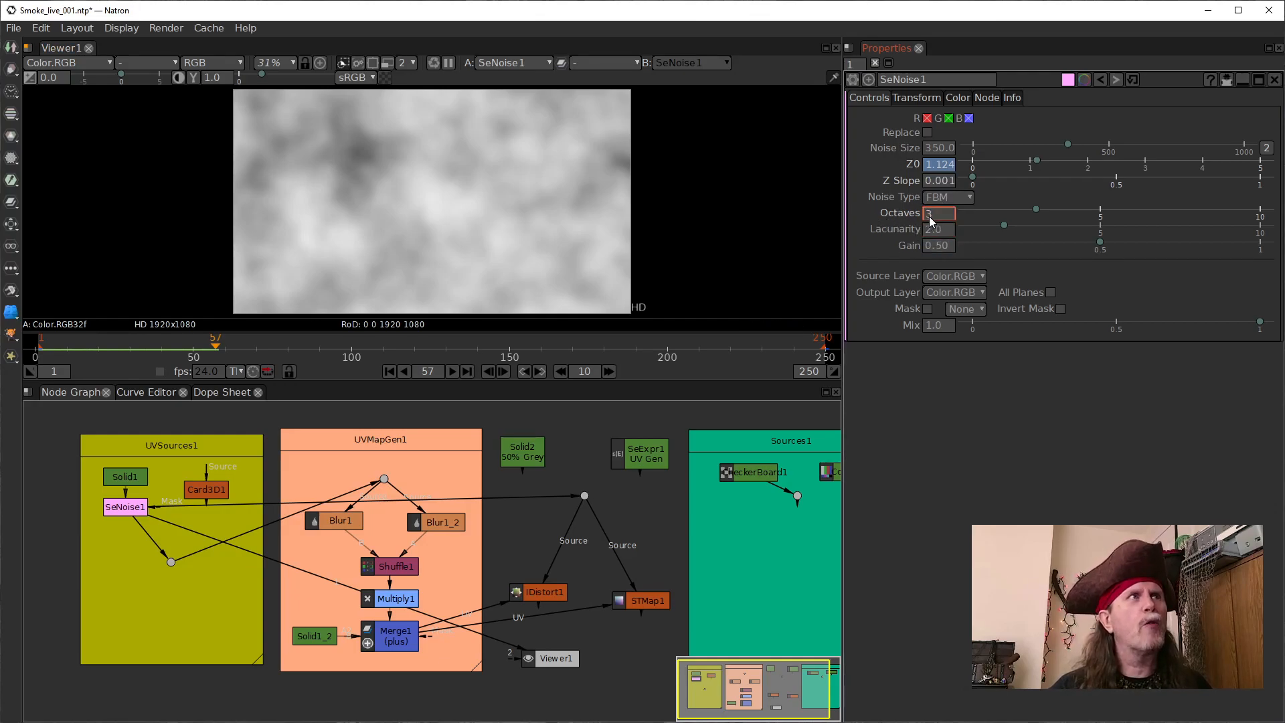
scroll(929, 216, up, 1)
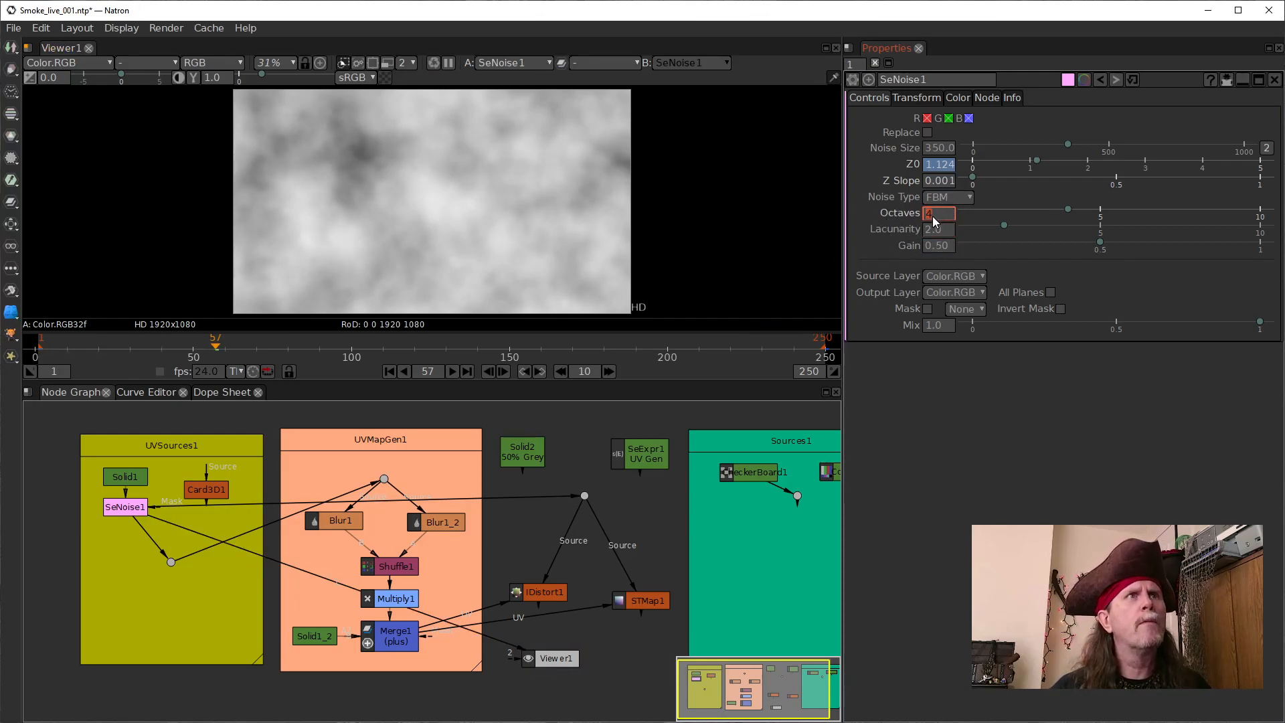
scroll(931, 216, up, 1)
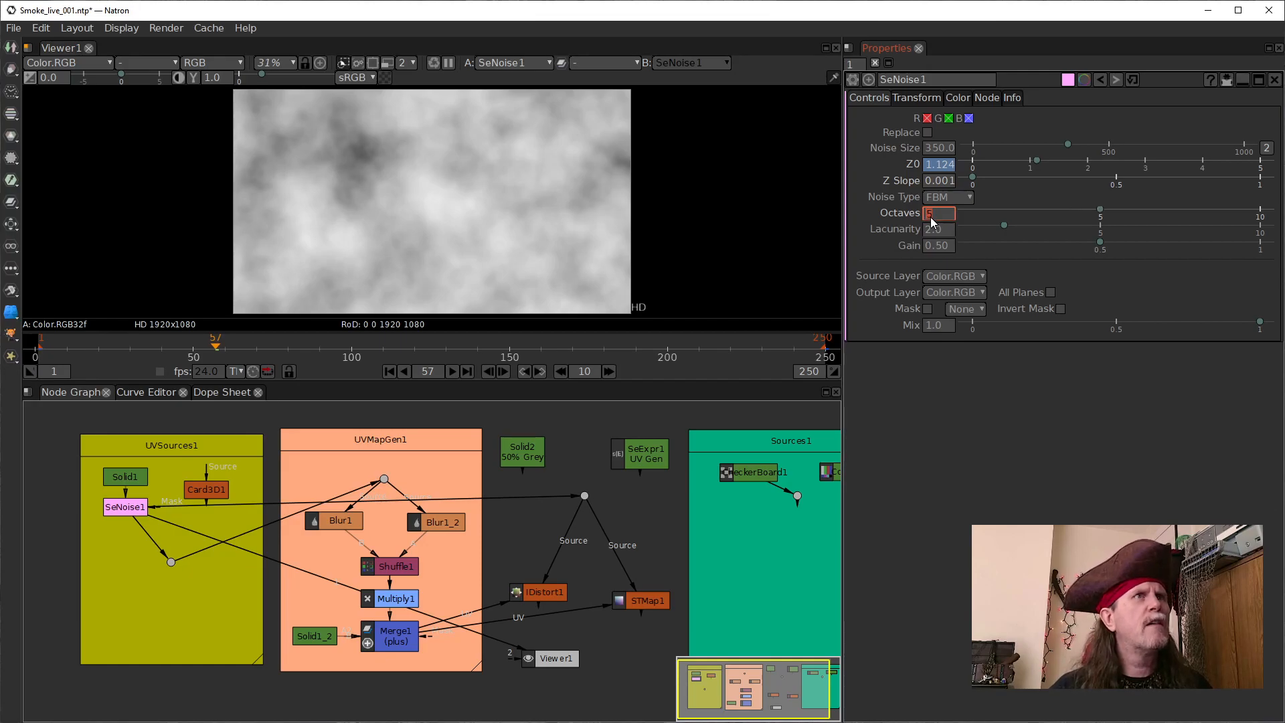
click(389, 372)
click(454, 372)
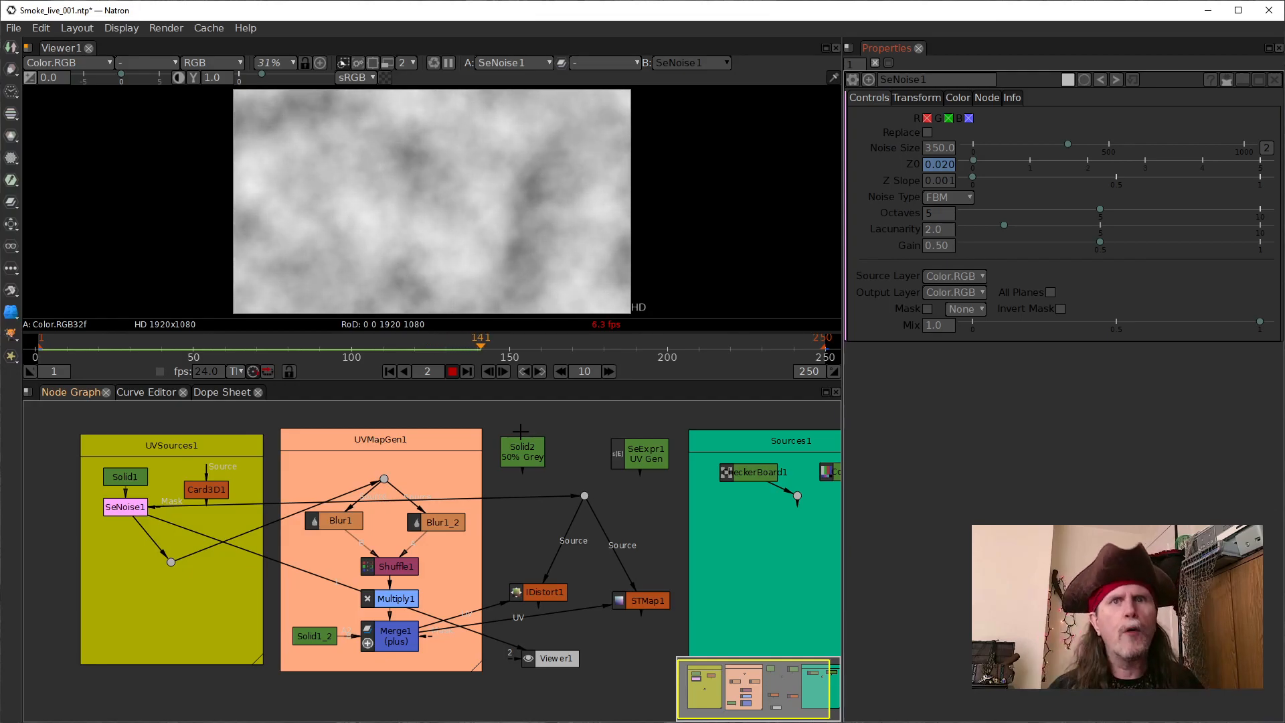
click(452, 371)
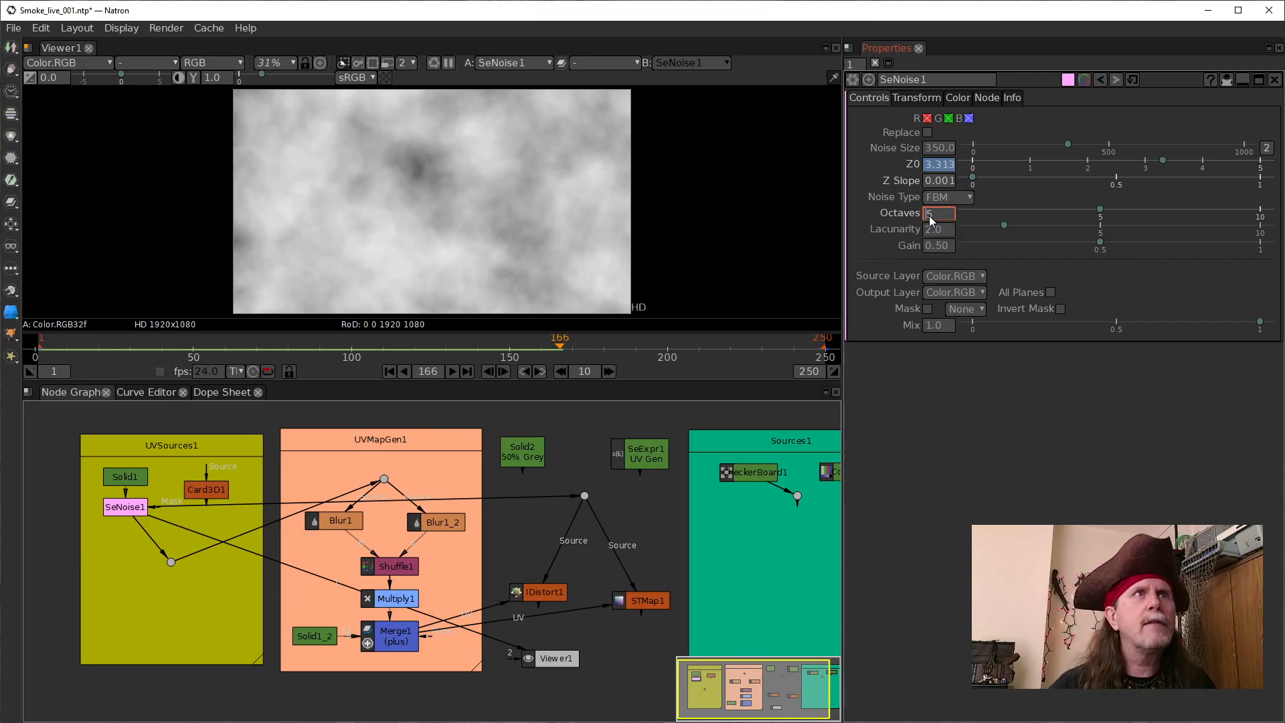
scroll(929, 216, down, 1)
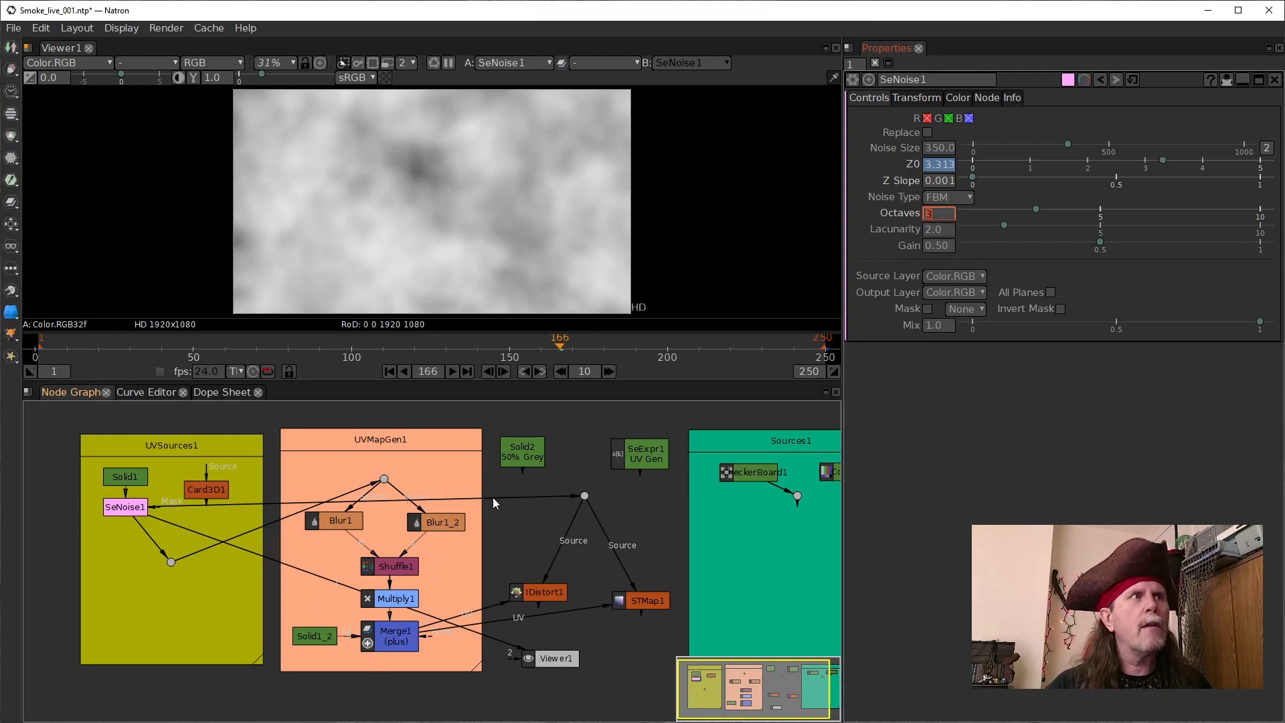
Step: Connect Viewer1 to Merge1, keeping SeNoise1 as the input of the distortion nodes' shared Source dot
drag(501, 498, 395, 641)
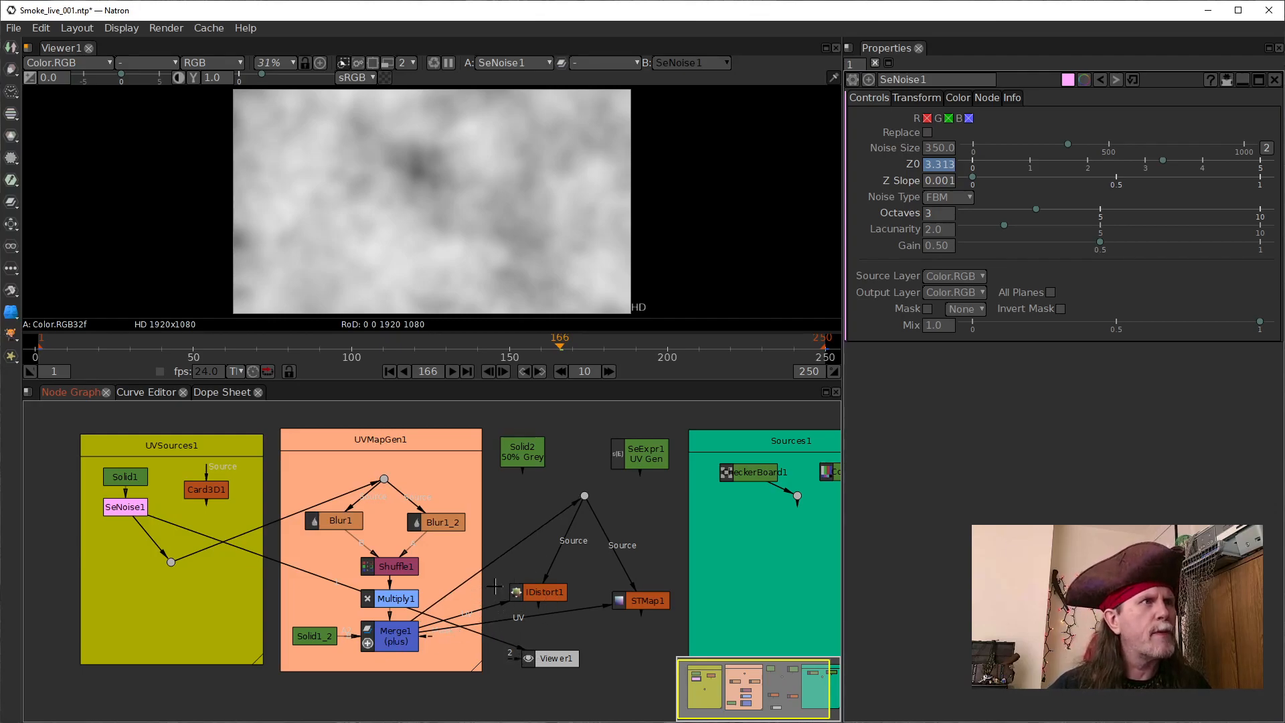
drag(514, 547, 155, 507)
drag(496, 638, 399, 637)
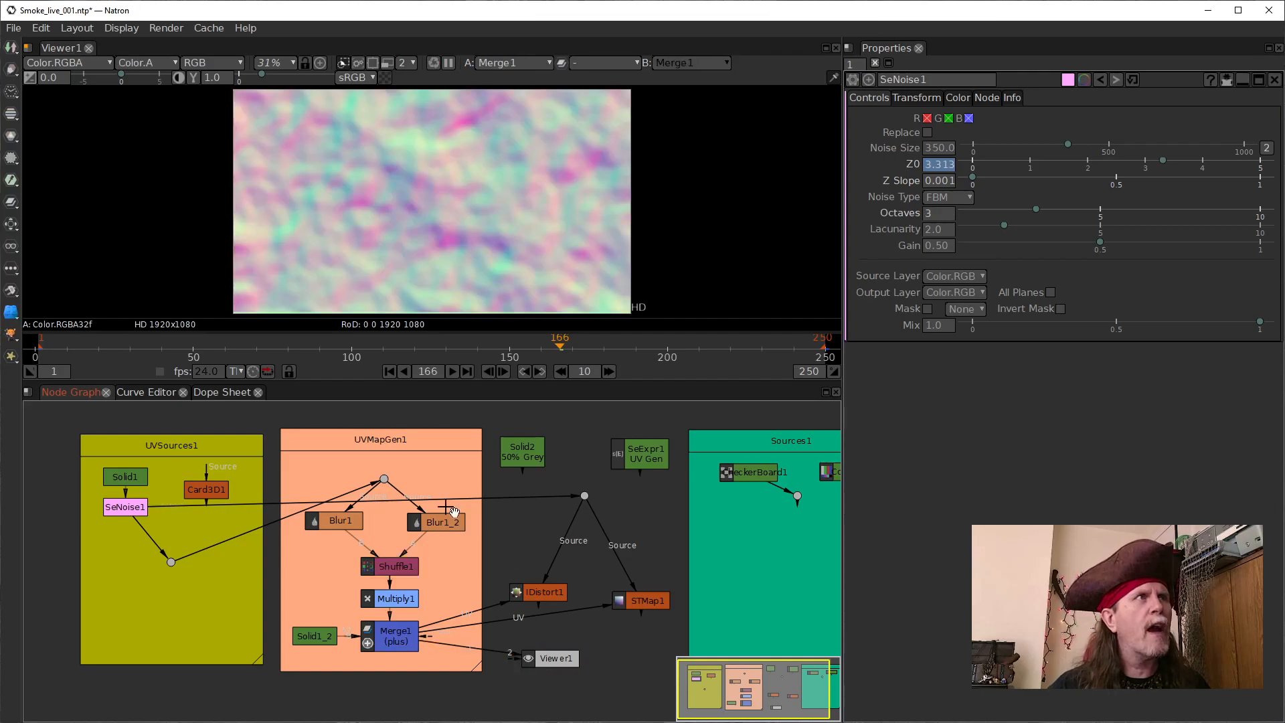
Step: Connect Viewer1 to IDistort1 and open IDistort1's settings
drag(499, 650, 532, 591)
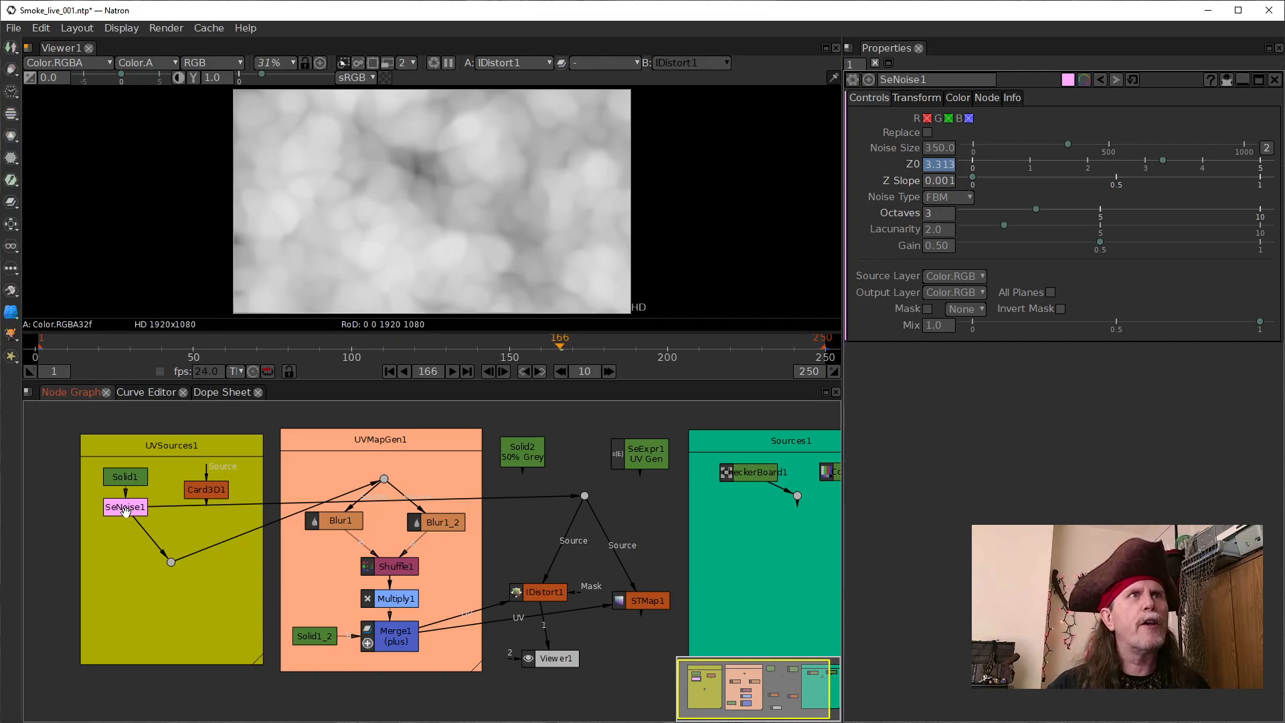
click(532, 595)
double_click(532, 595)
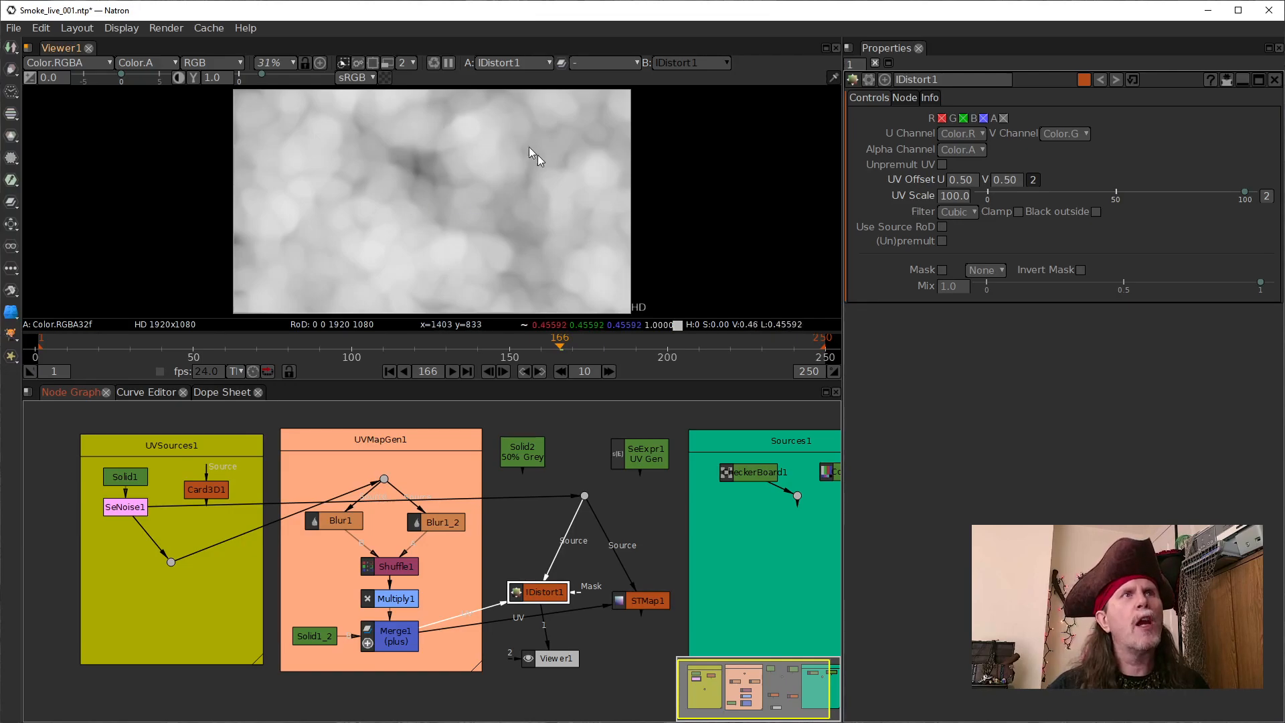
click(952, 180)
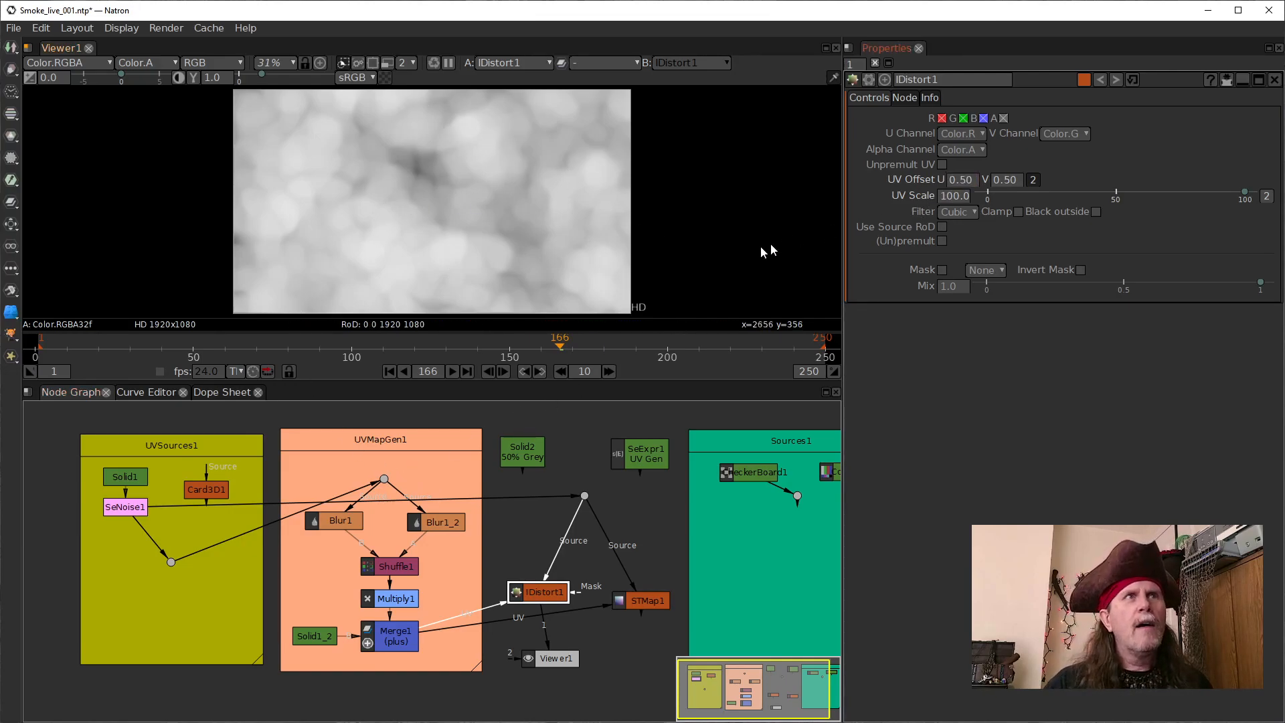
Step: Raise SeNoise1's octaves to 5 to try finer detail in the distorted noise
click(121, 510)
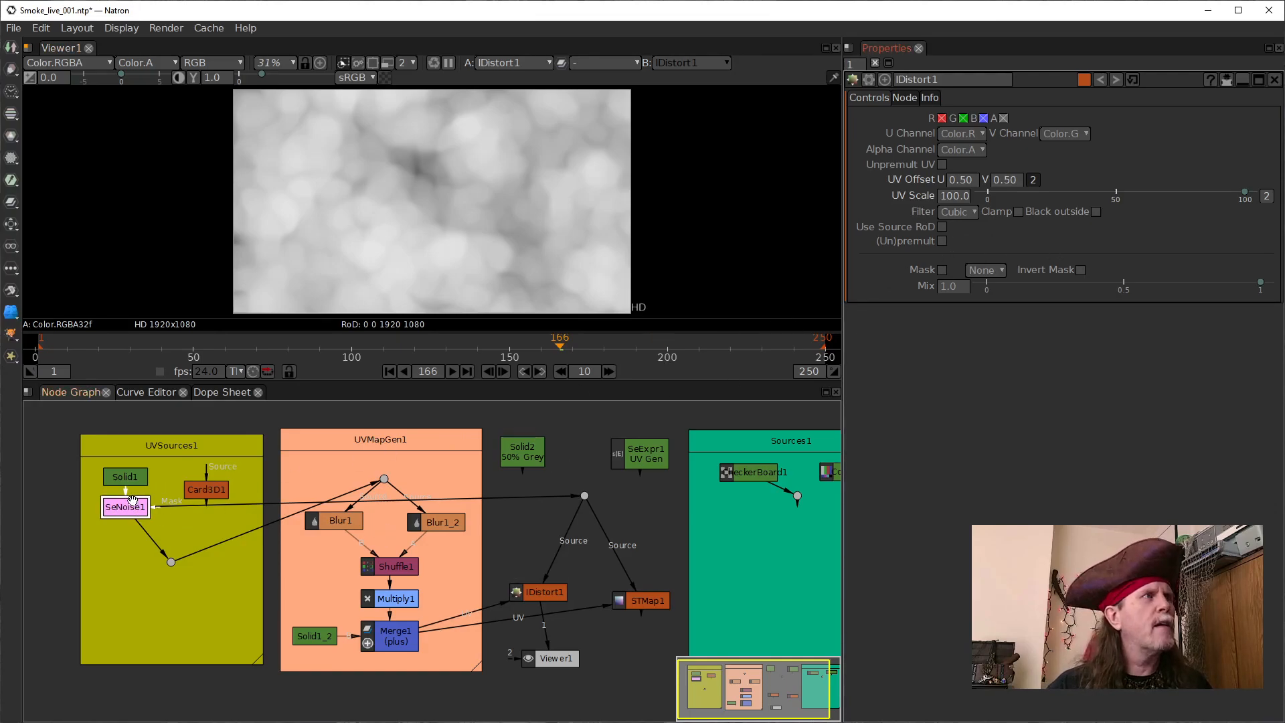
double_click(124, 508)
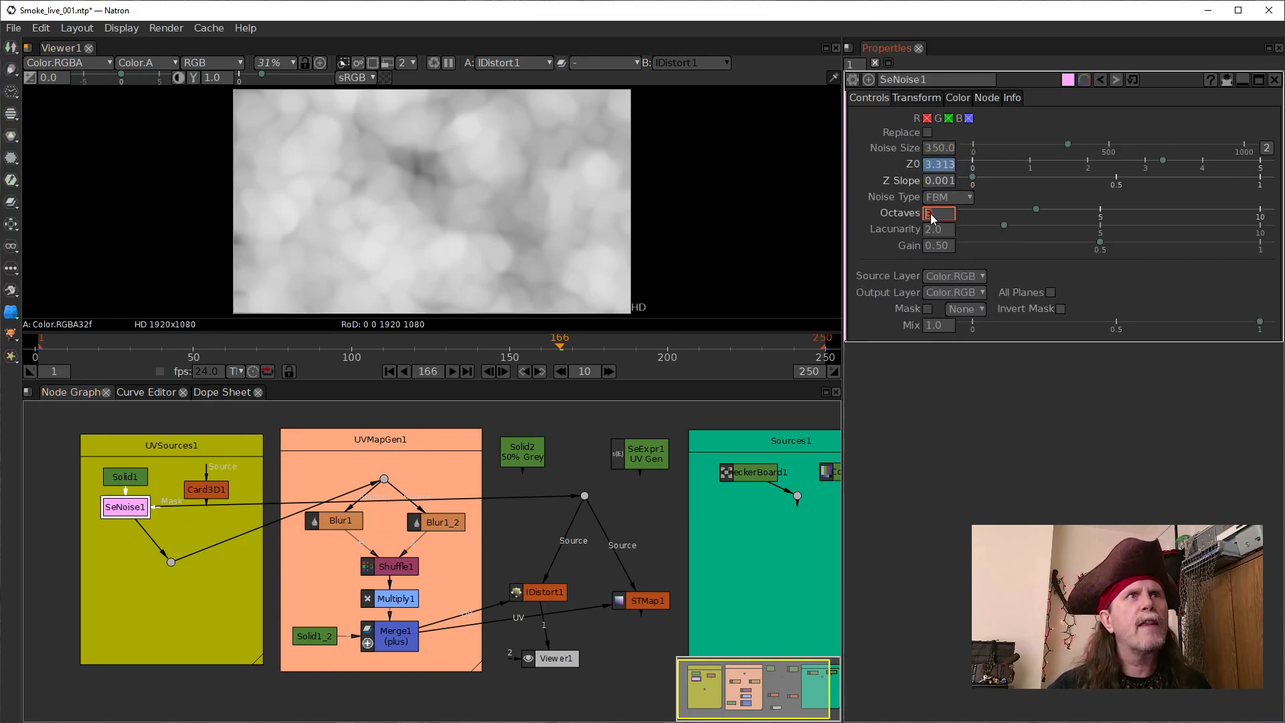
scroll(928, 215, up, 2)
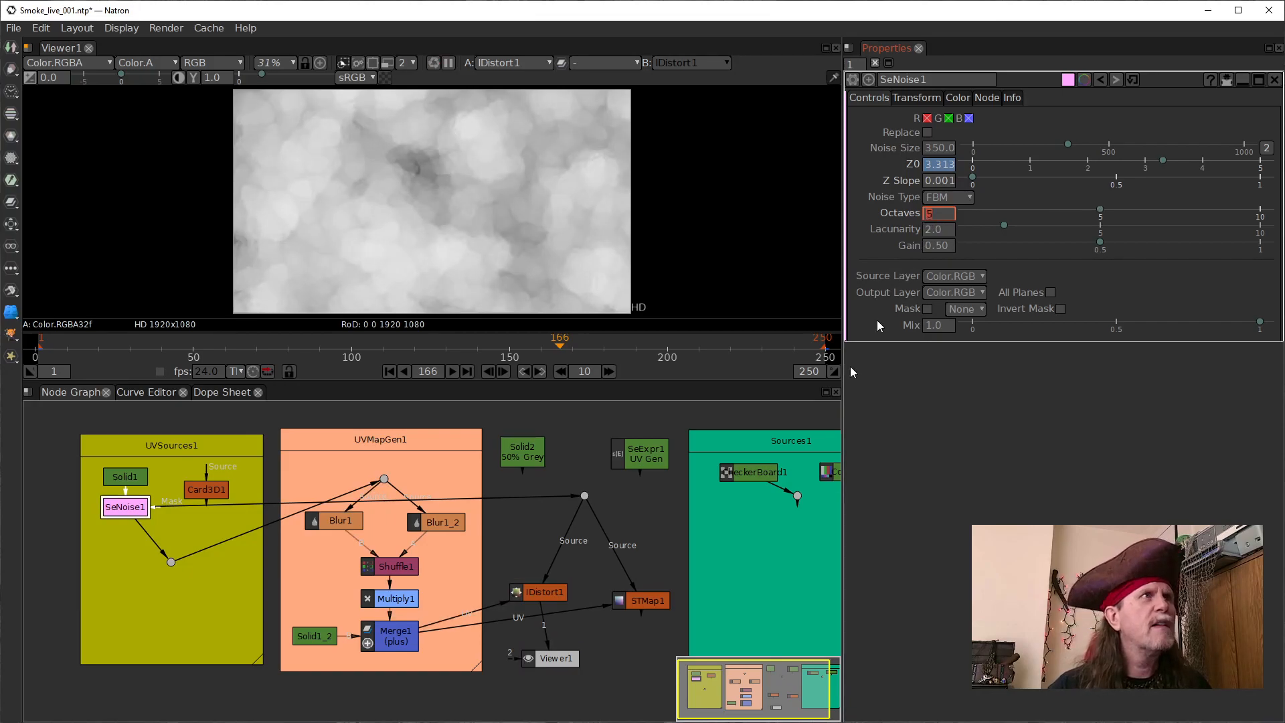
Step: Reduce IDistort1's UV Scale to 30
double_click(545, 592)
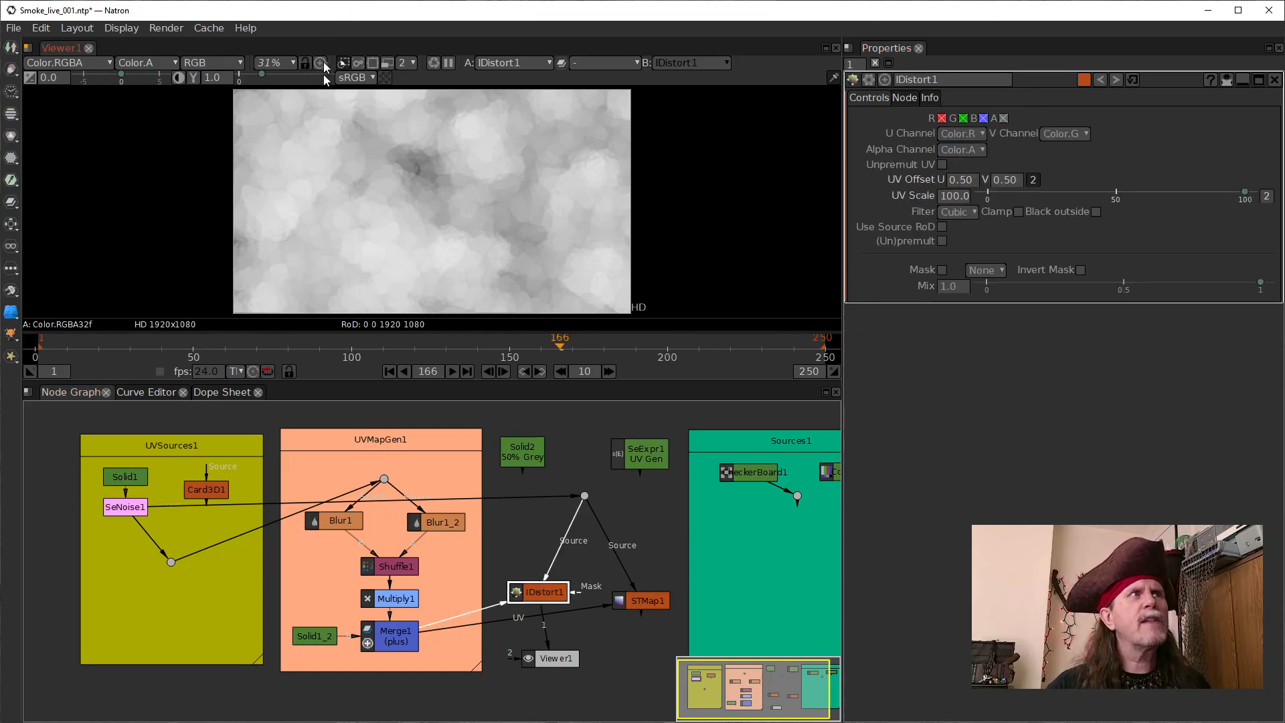
click(399, 598)
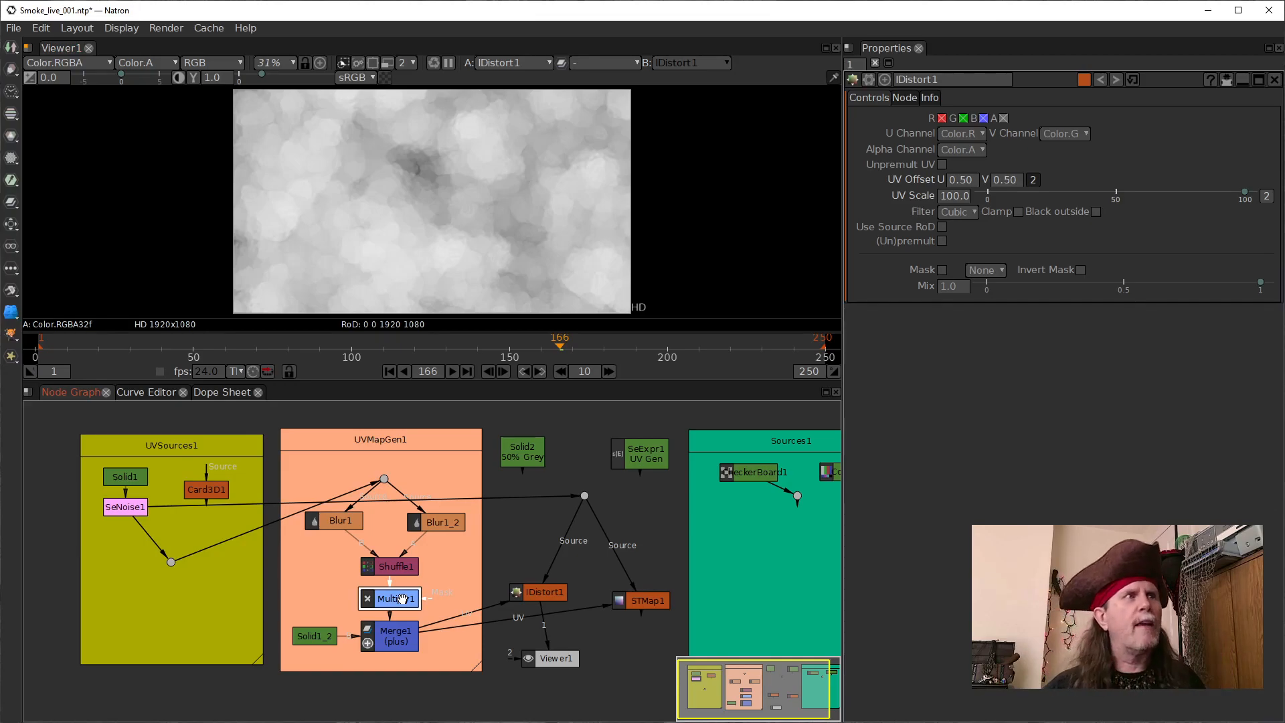
click(549, 593)
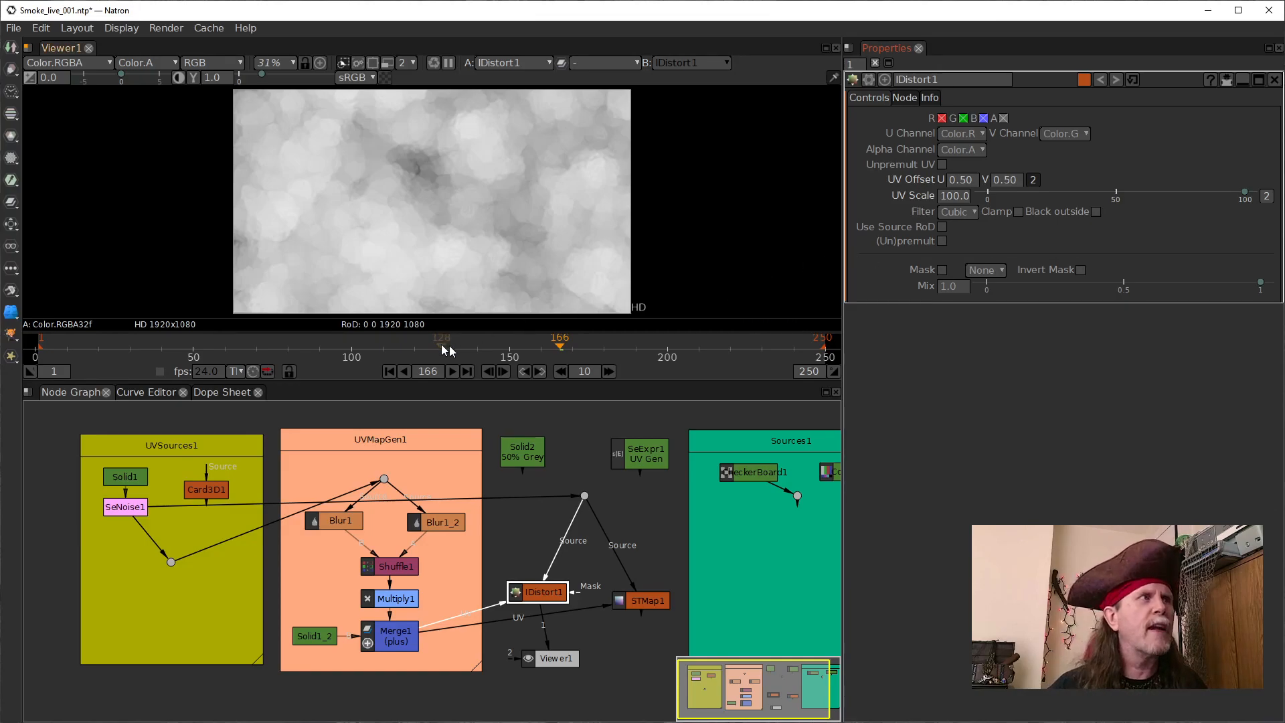
click(945, 199)
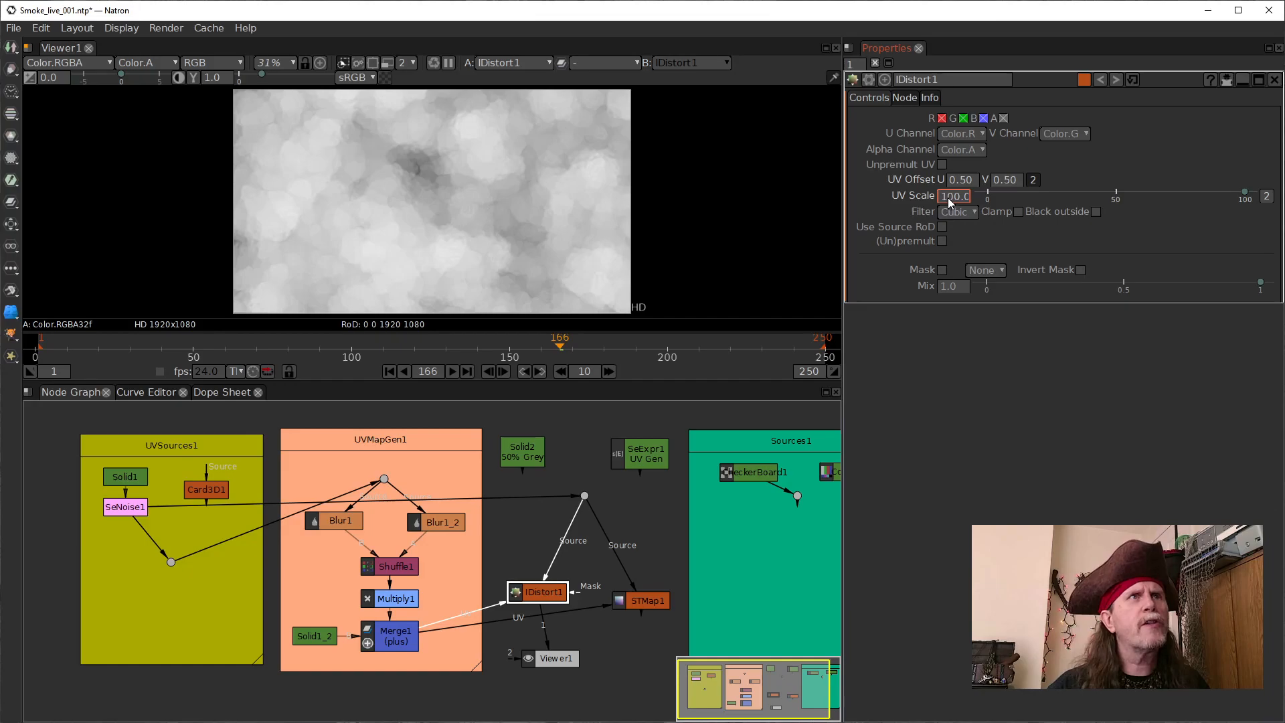
scroll(948, 199, down, 1)
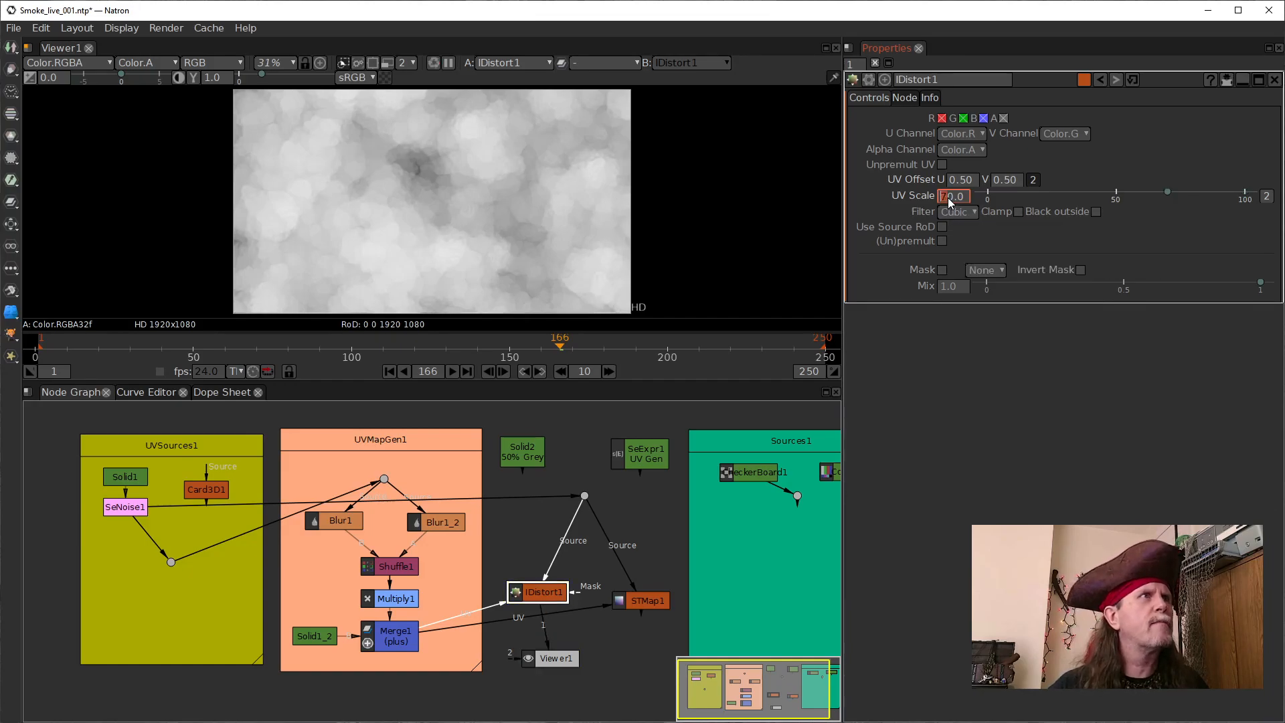
scroll(948, 198, down, 1)
scroll(948, 198, down, 1)
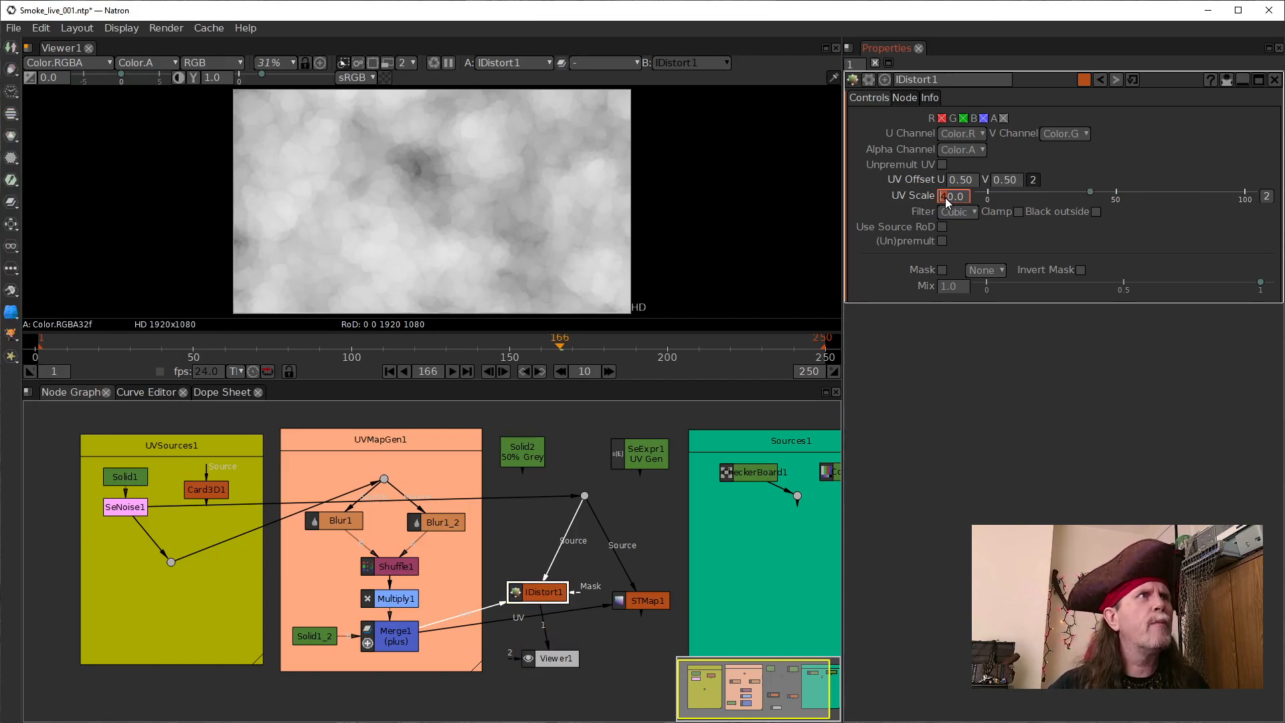
scroll(947, 200, down, 1)
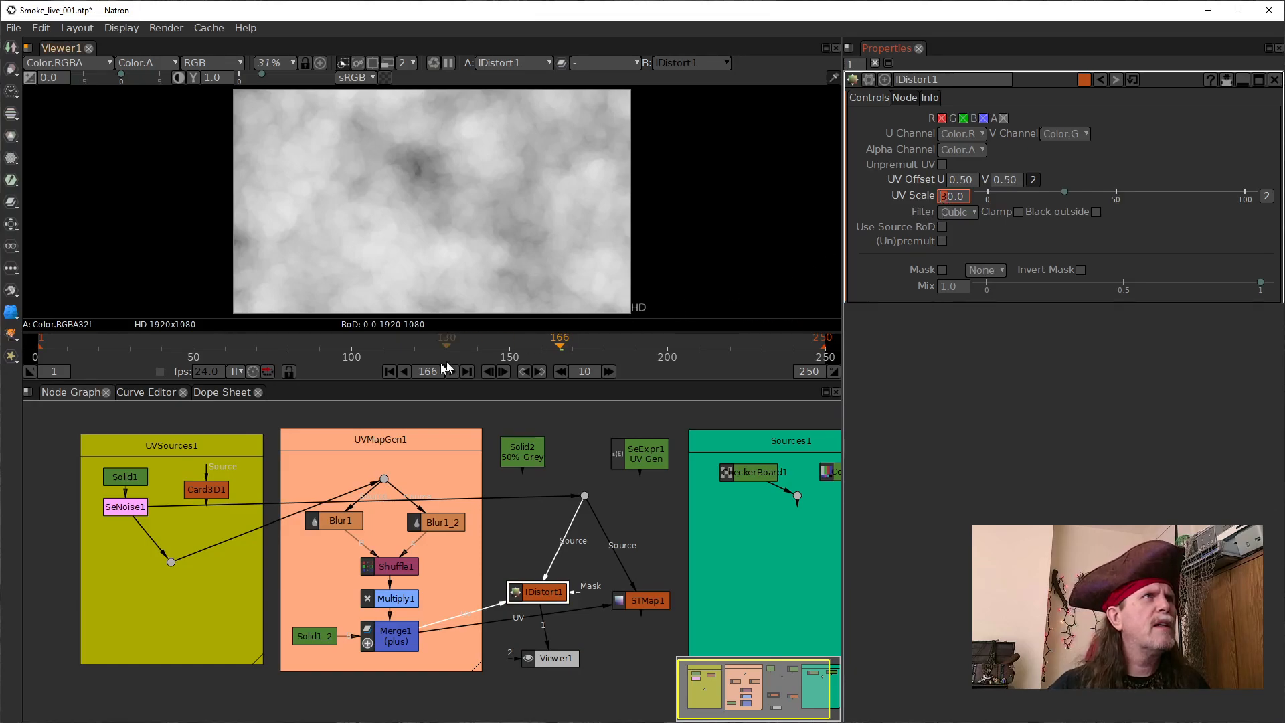
Step: Compare SeNoise1's noise at 3 and 4 octaves, and leave the octaves at 4
double_click(125, 509)
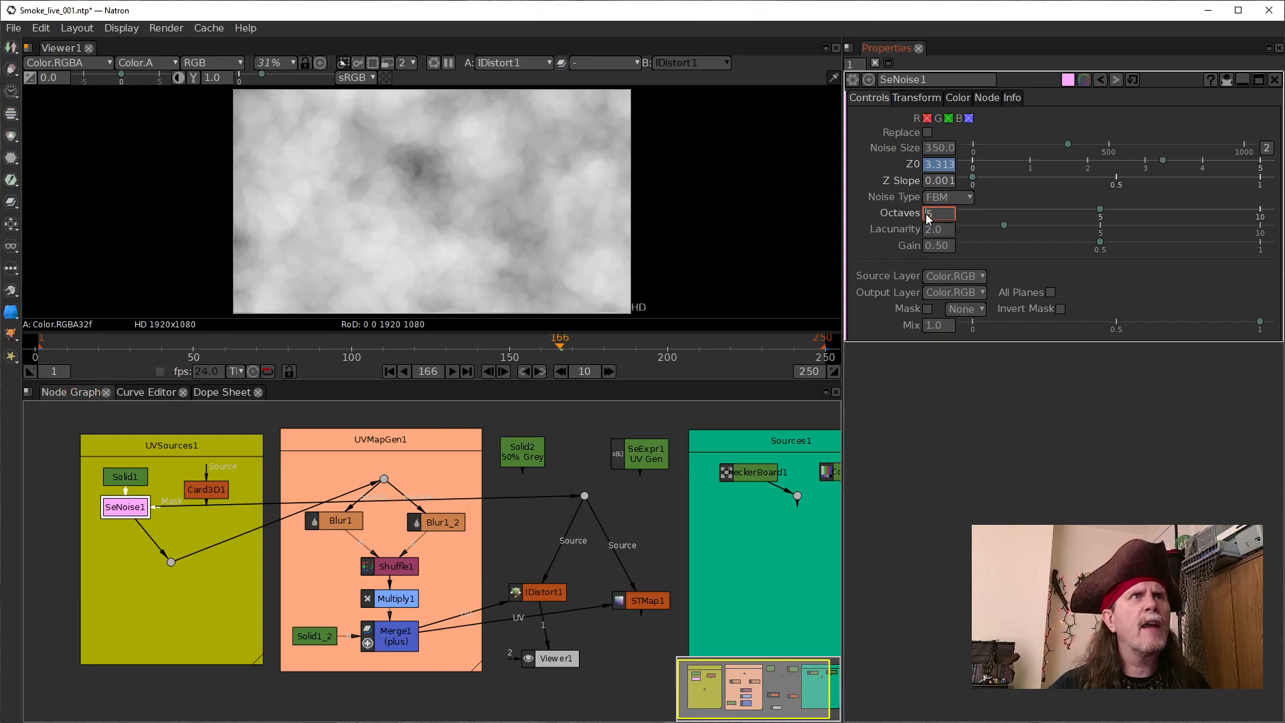
scroll(925, 214, down, 1)
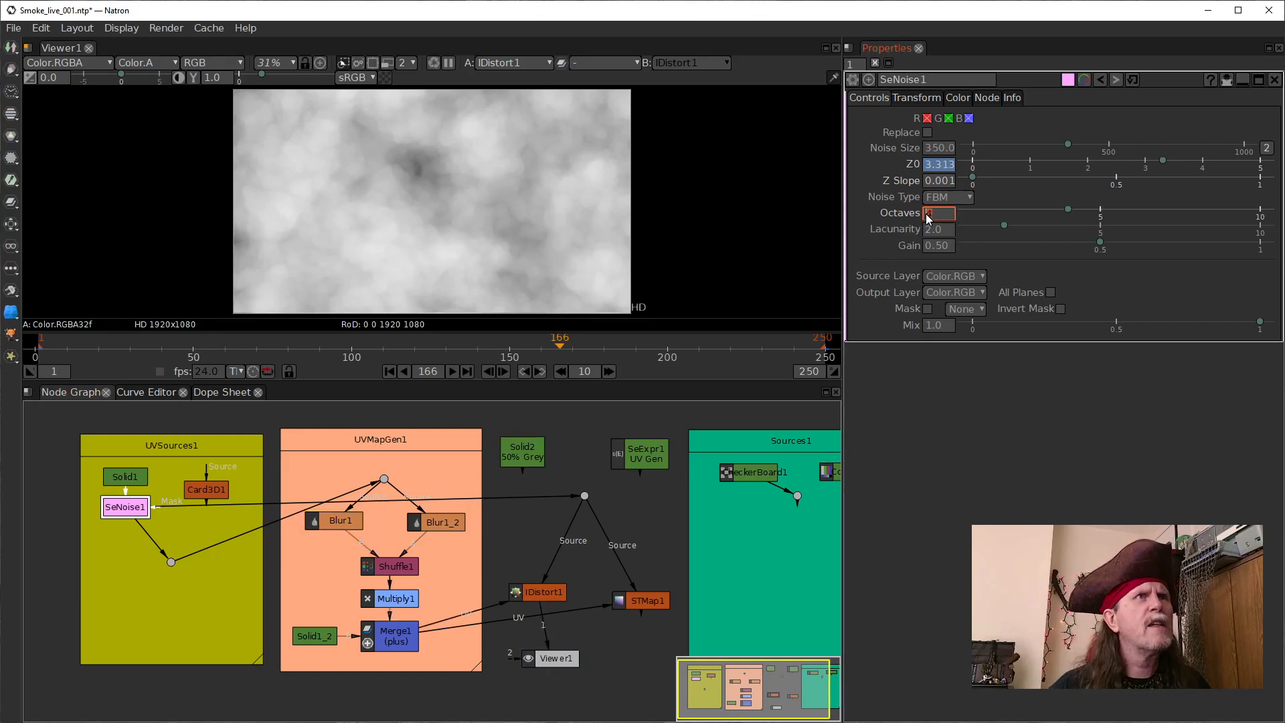
scroll(925, 214, down, 1)
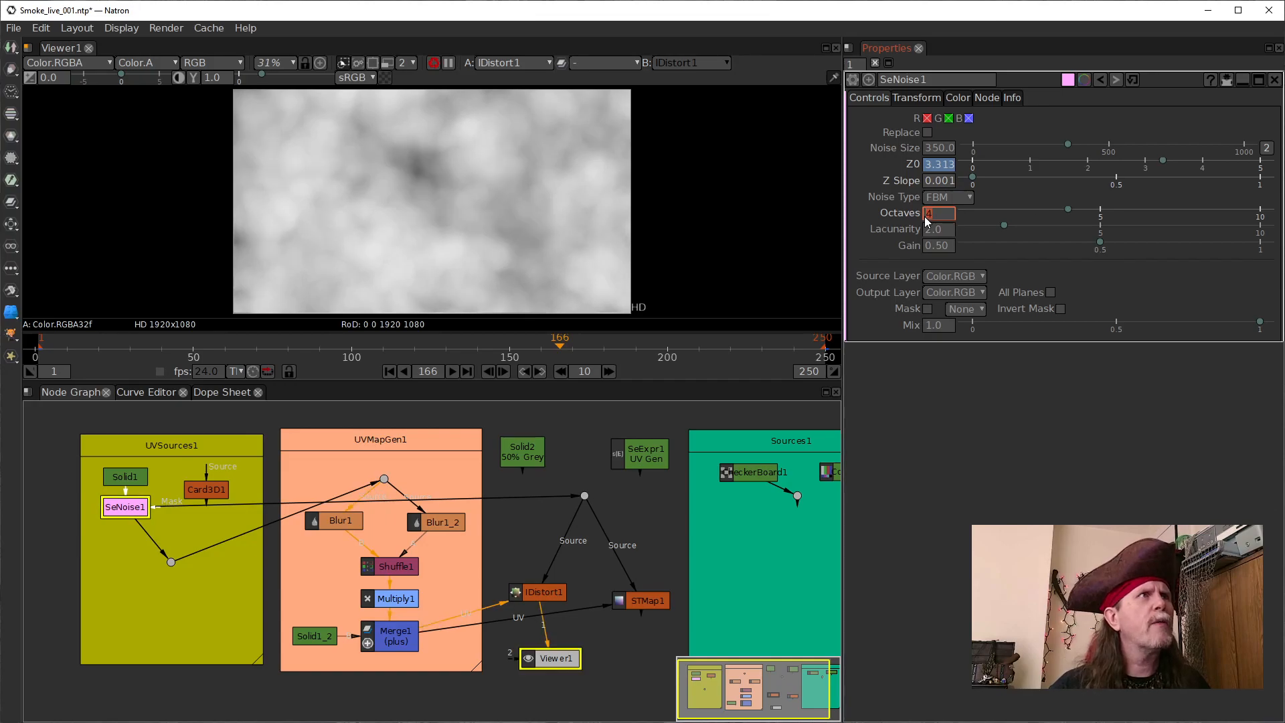
scroll(925, 215, up, 1)
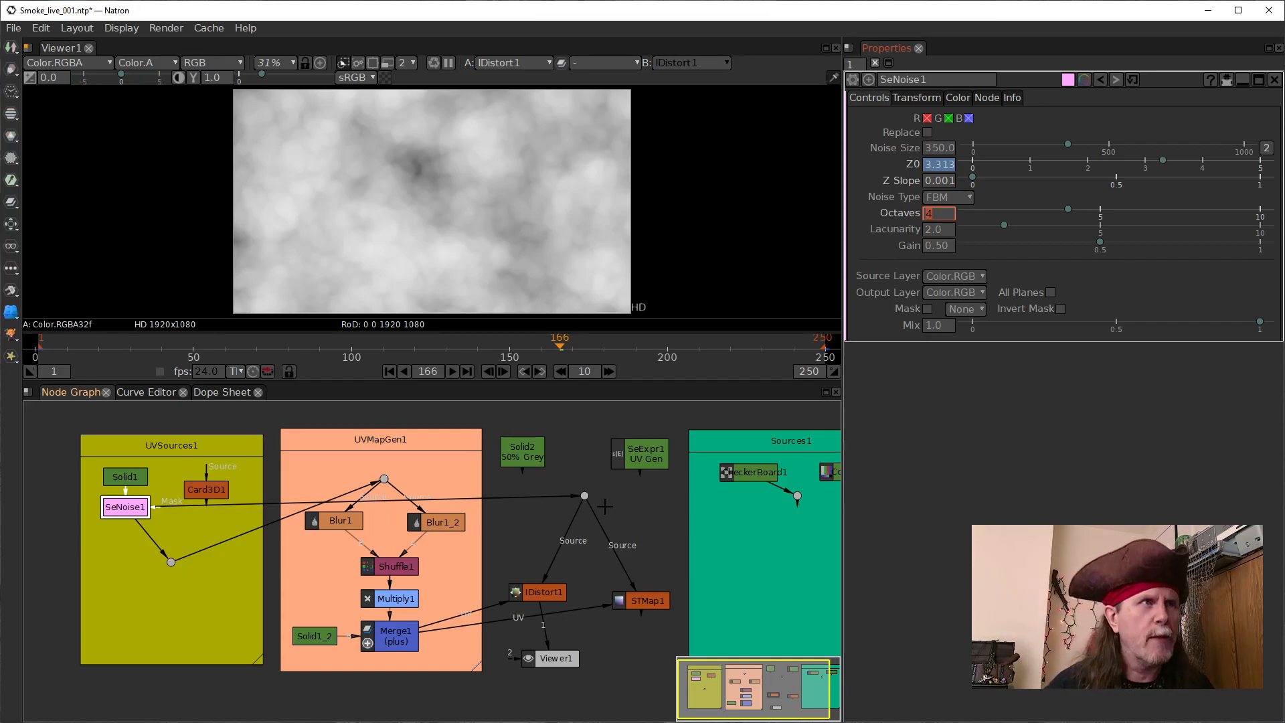
Step: Play the IDistort1 result from the first frame, replay it, and stop to check the smoke movement
drag(654, 520, 605, 536)
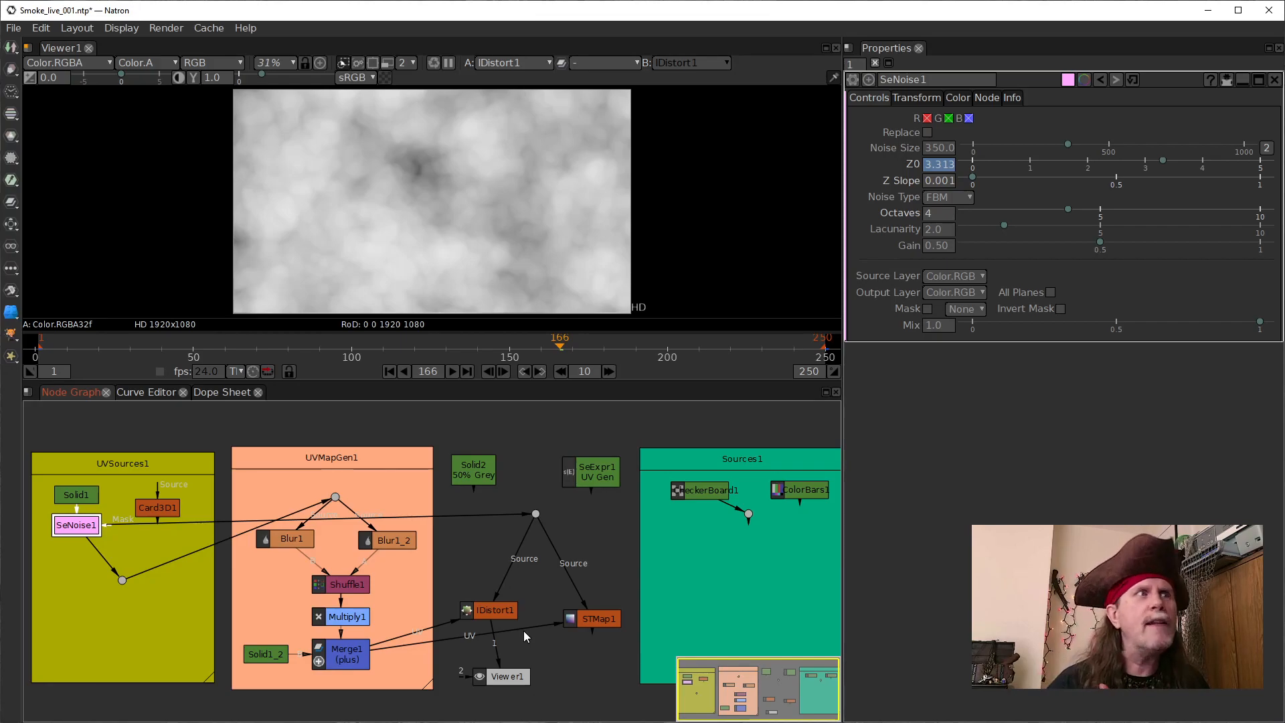
click(391, 370)
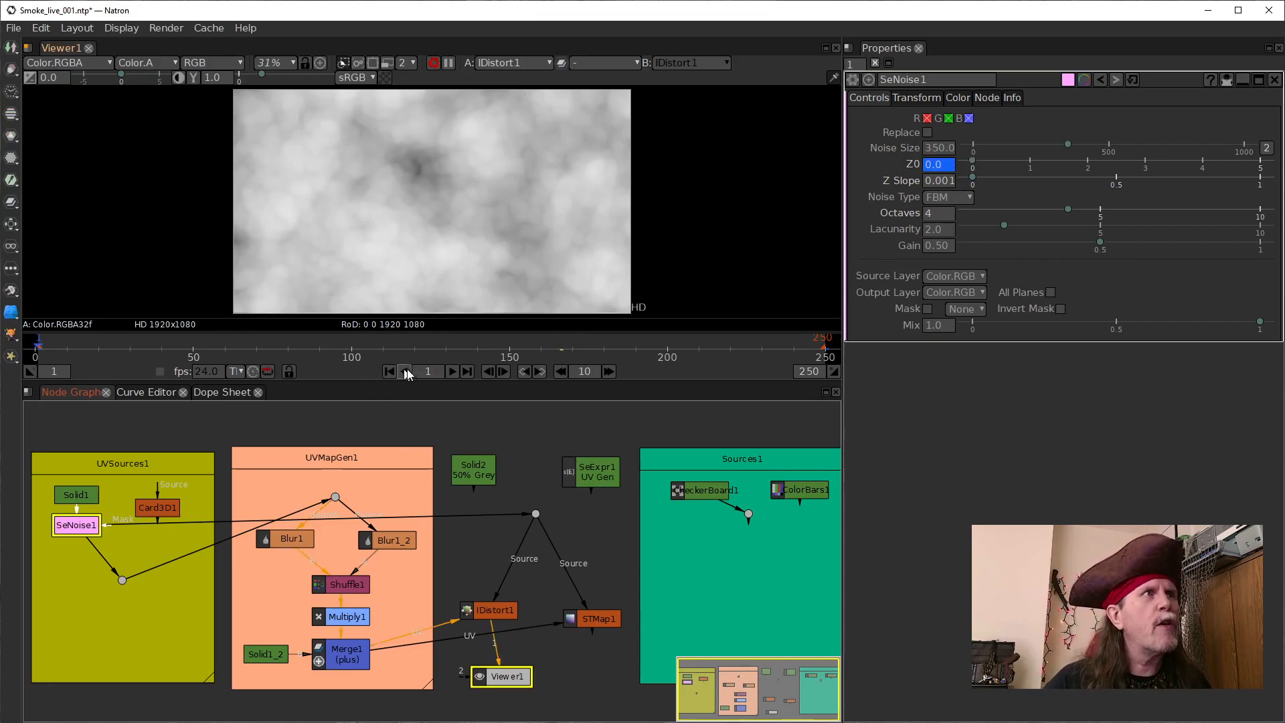
click(453, 372)
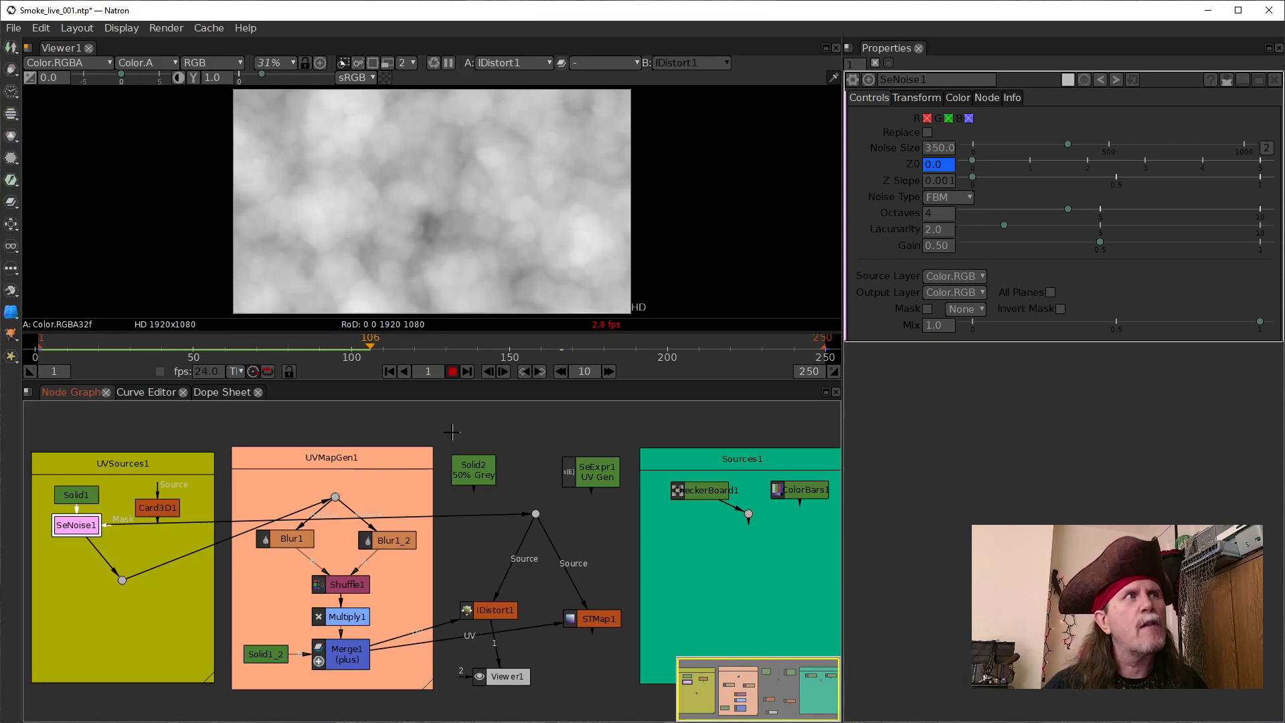
click(391, 371)
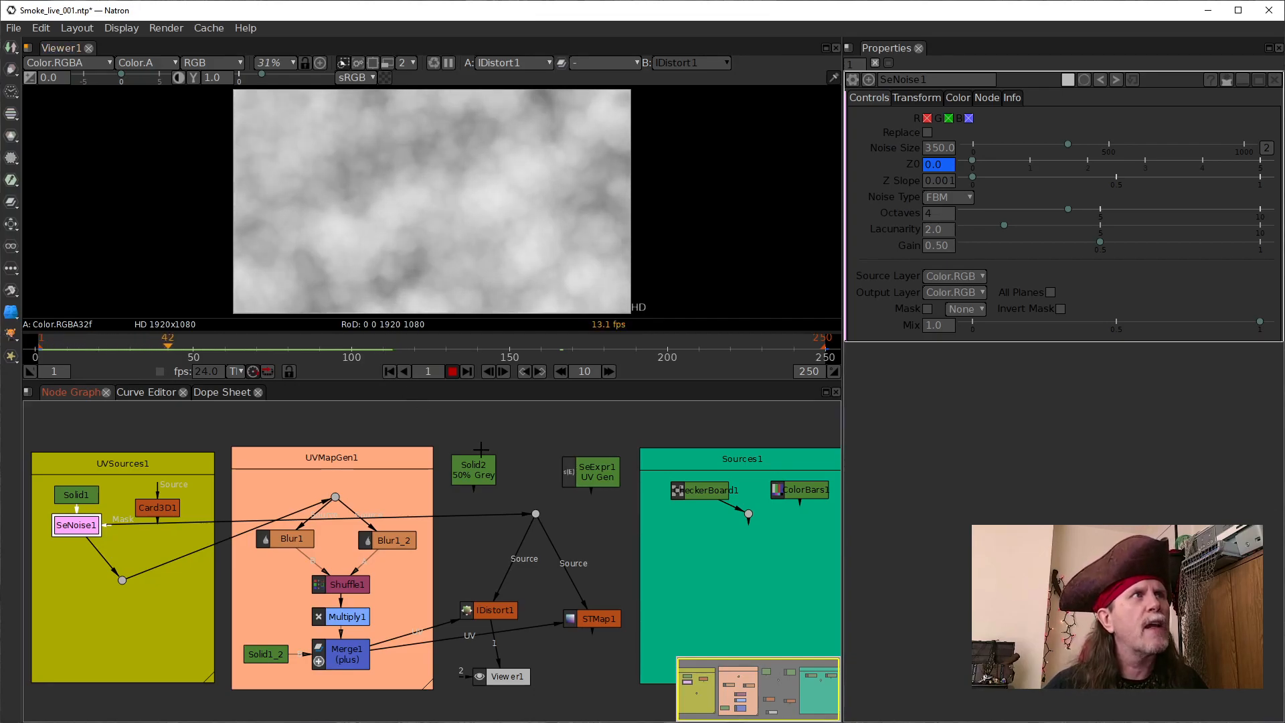
click(452, 373)
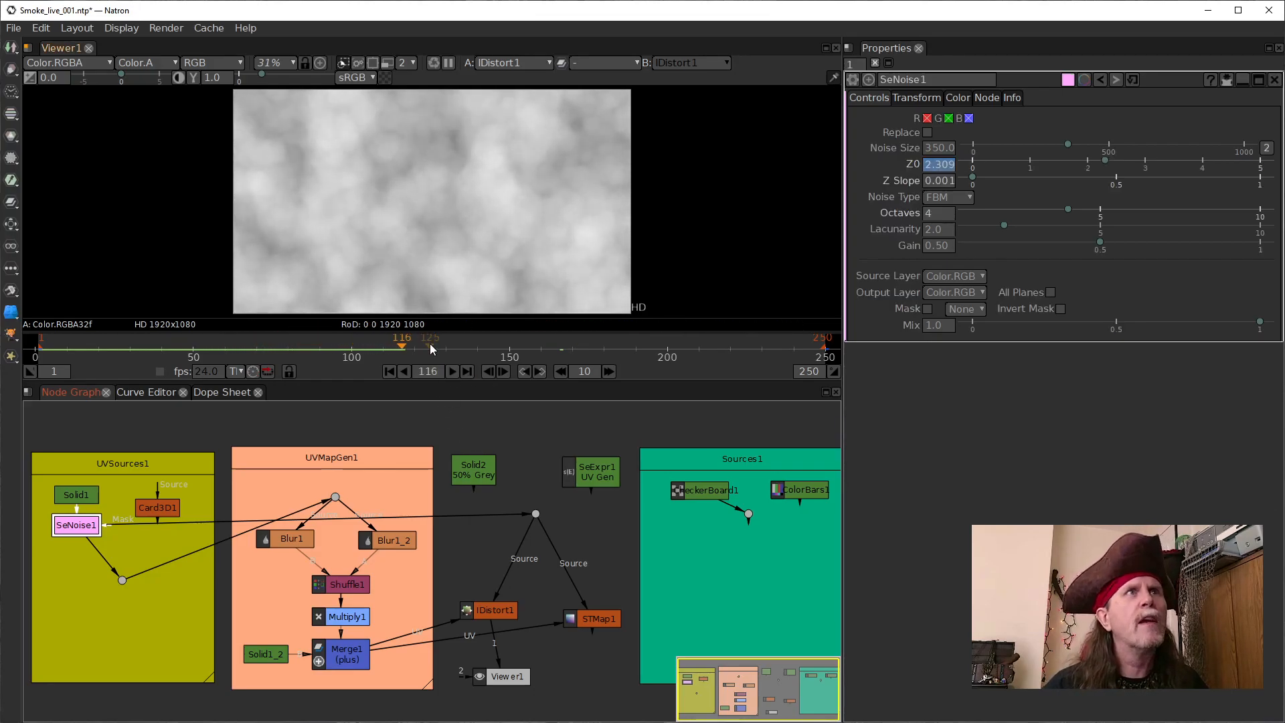
Step: Lower SeNoise1's Z Slope below 0.001 and play part of the animation from the first frame
click(389, 371)
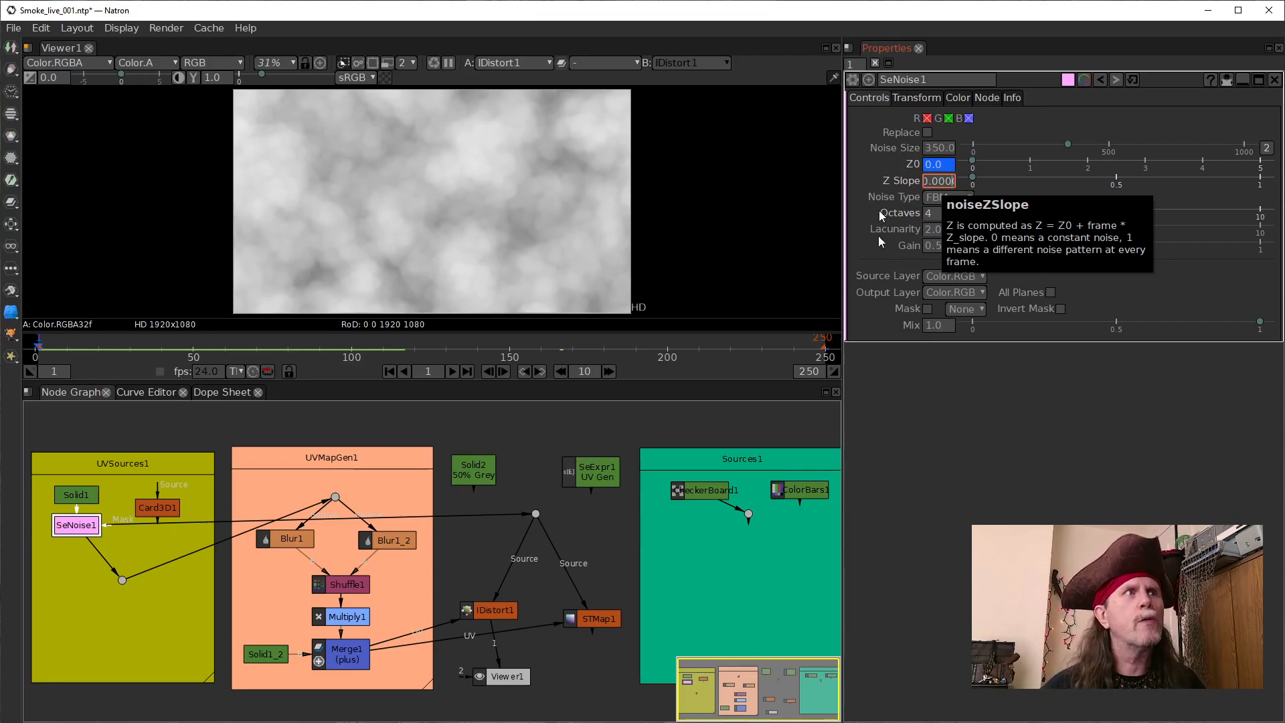
click(466, 421)
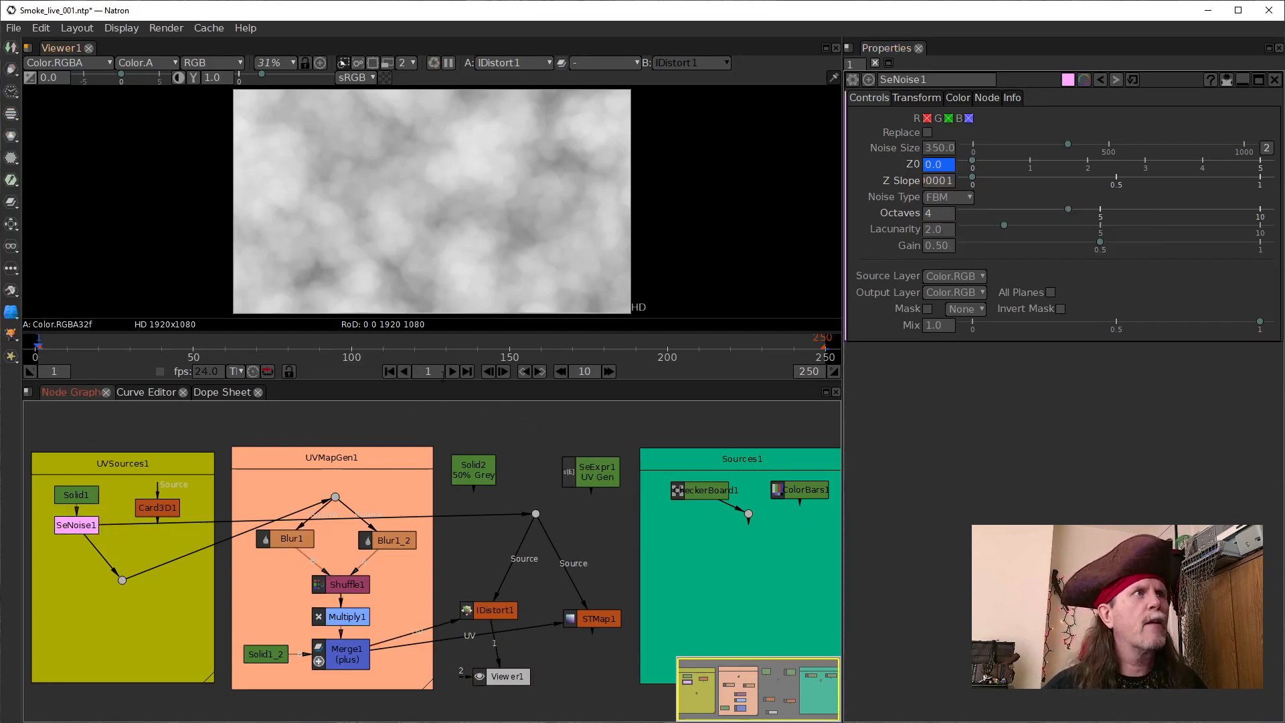
key(l)
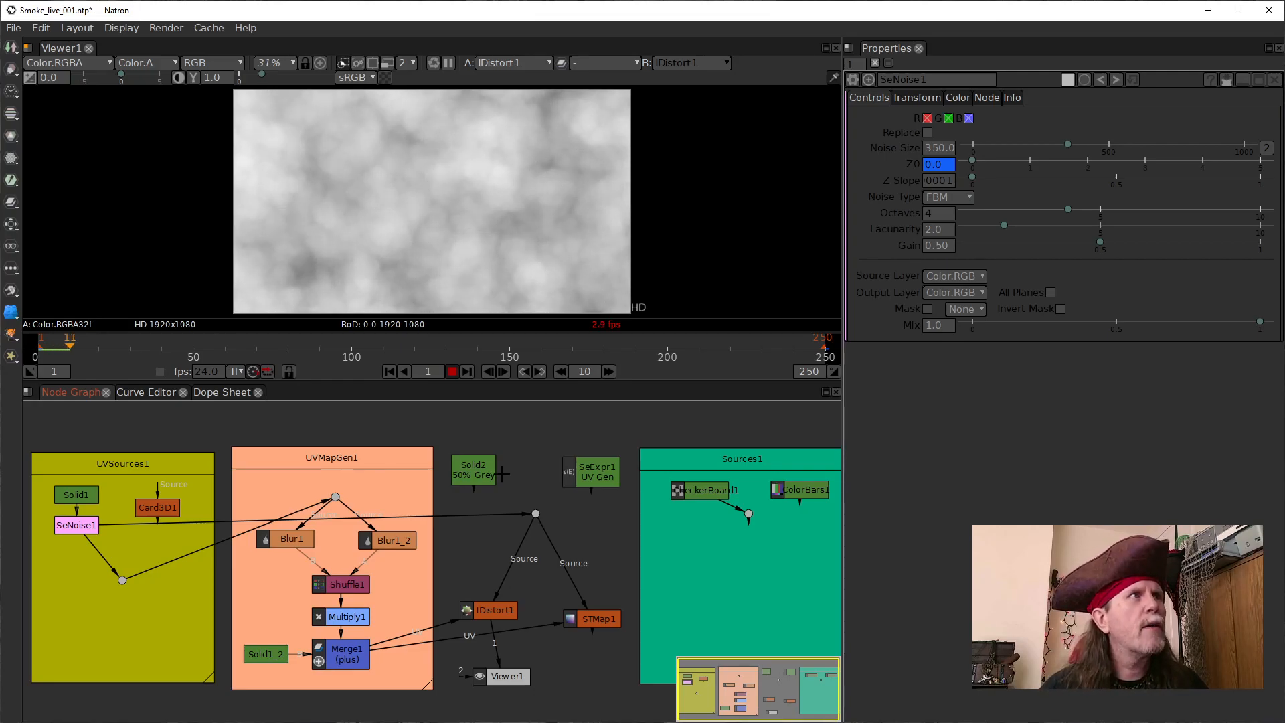
click(453, 372)
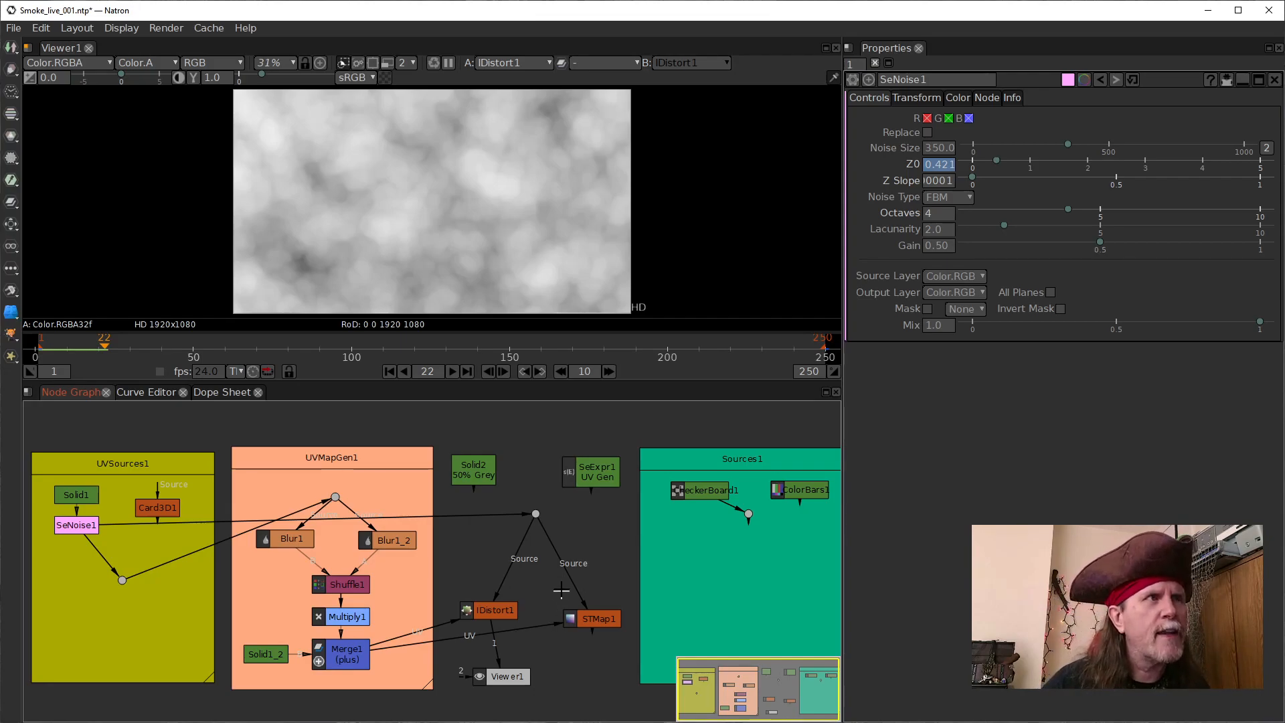
Step: Feed IDistort1 into STMap1's UV input with Viewer1 on STMap1, and detach STMap1's Source from the shared dot
drag(521, 627, 596, 617)
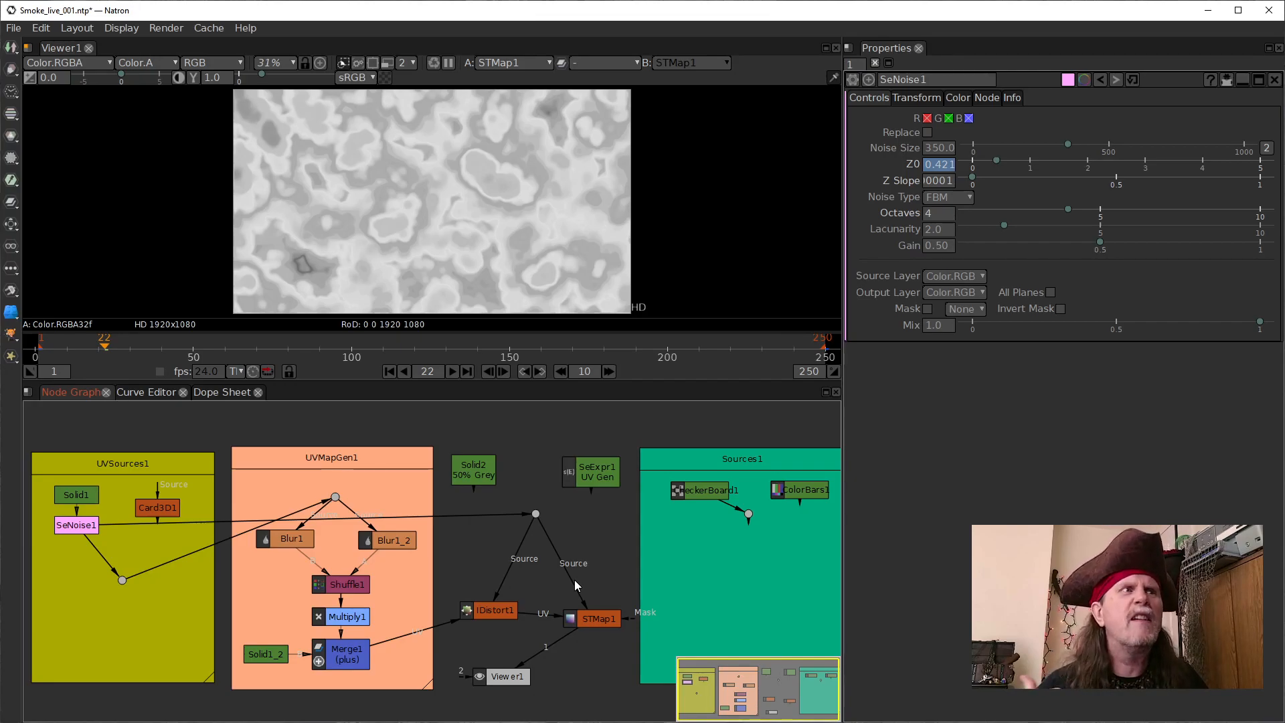
drag(503, 676, 554, 663)
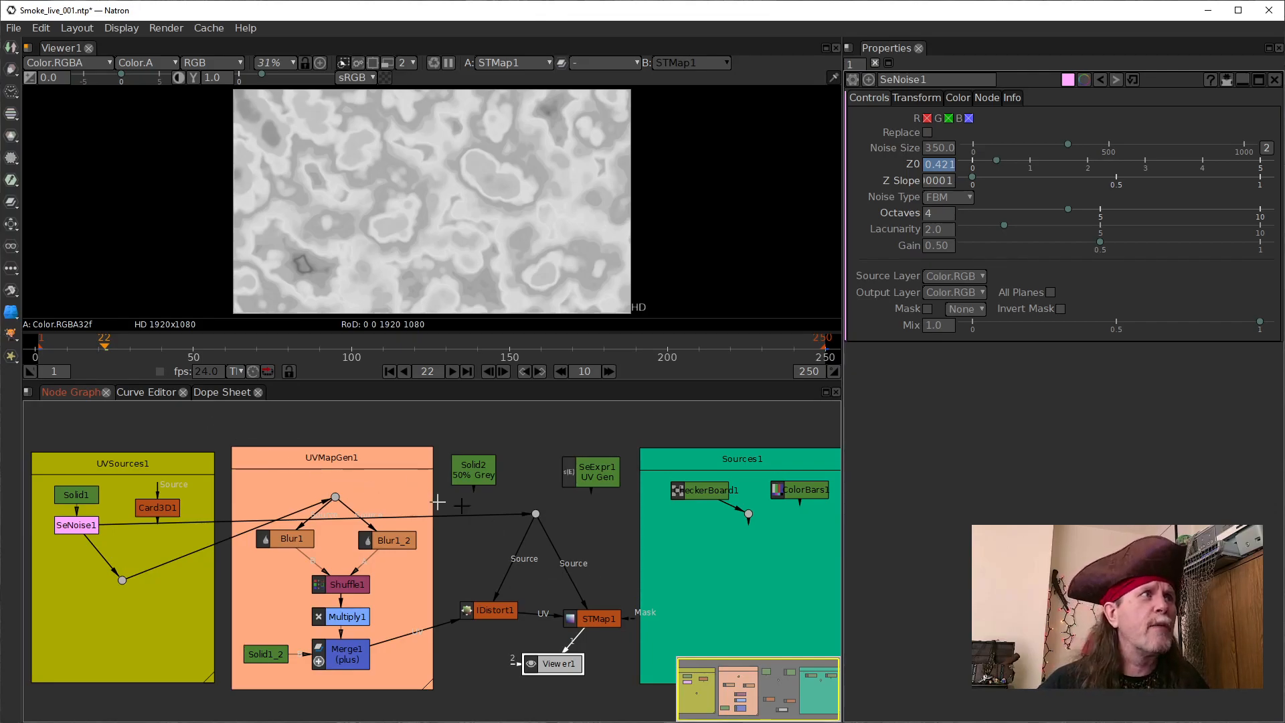
drag(596, 617, 610, 549)
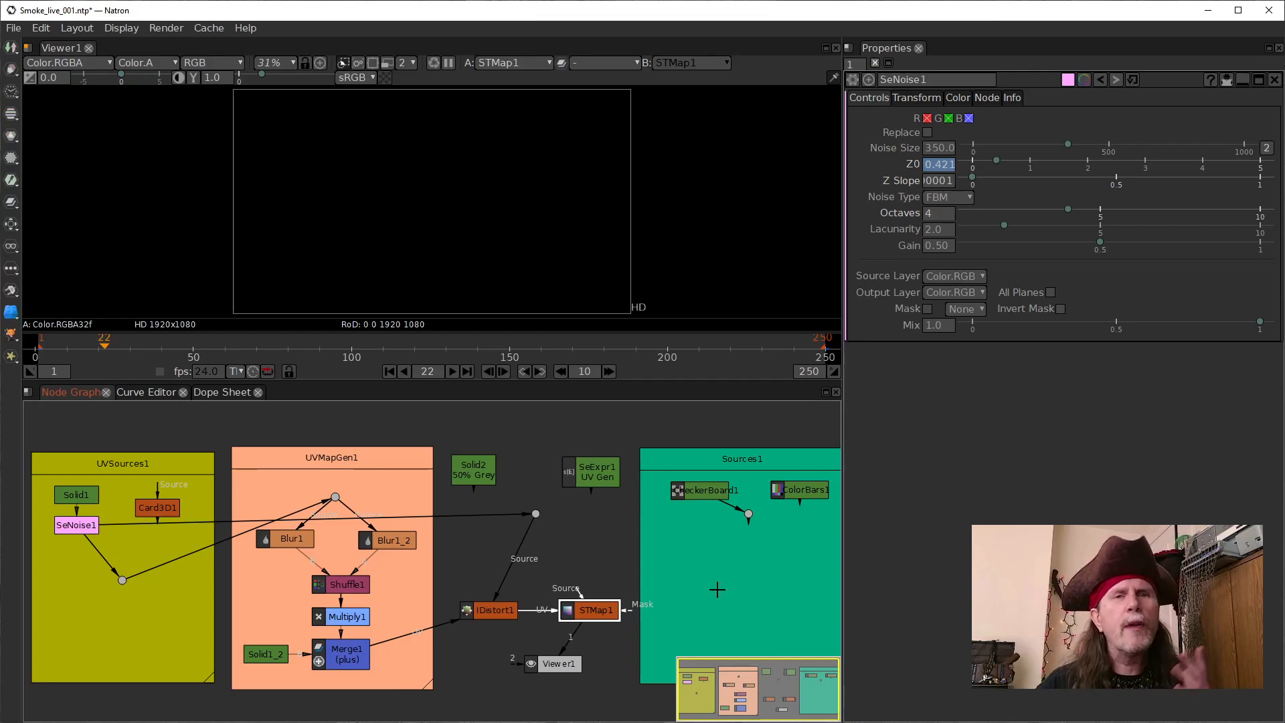
Step: Add a Solid node below the checkerboard in Sources1 and connect it to STMap1's Source input
click(711, 561)
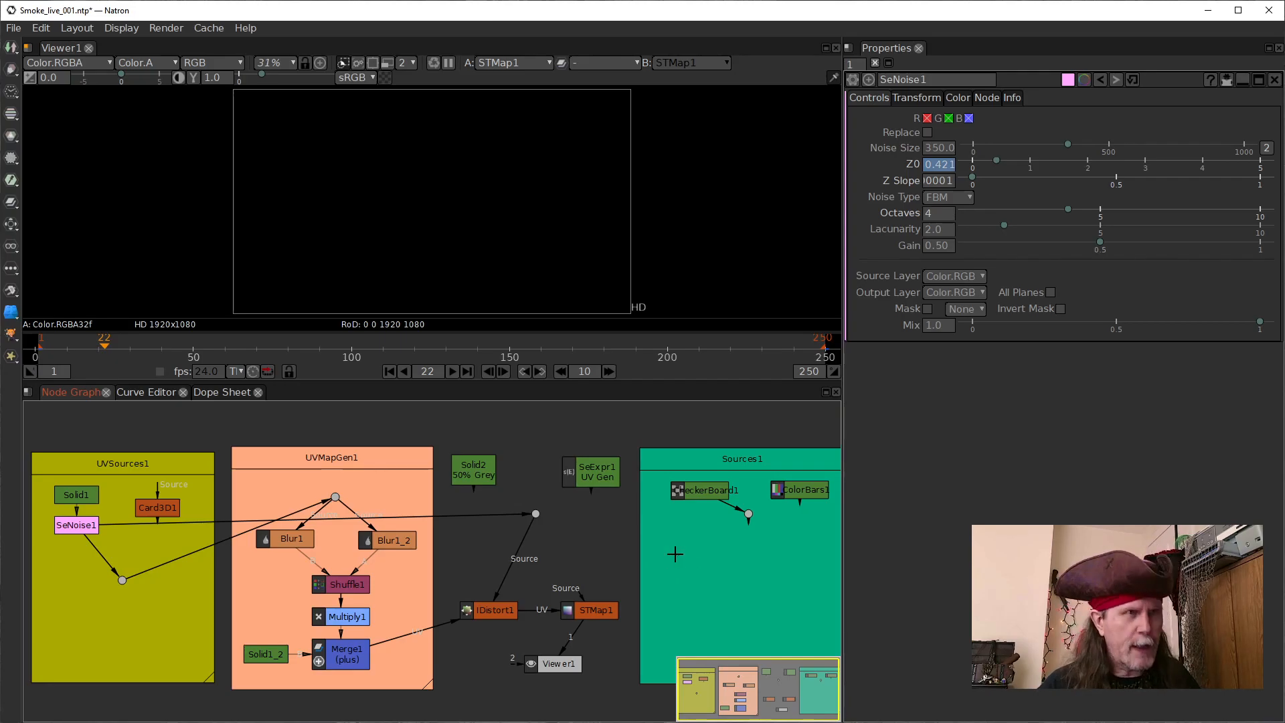
key(Tab)
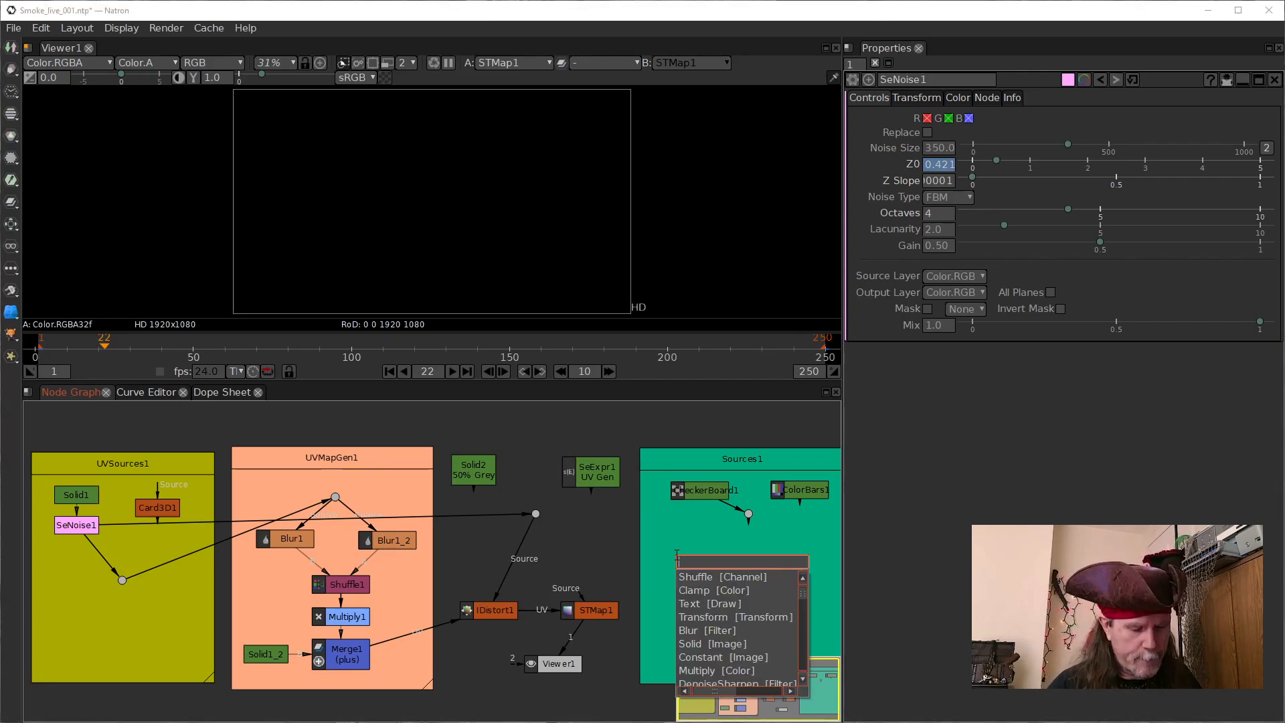
text(solid)
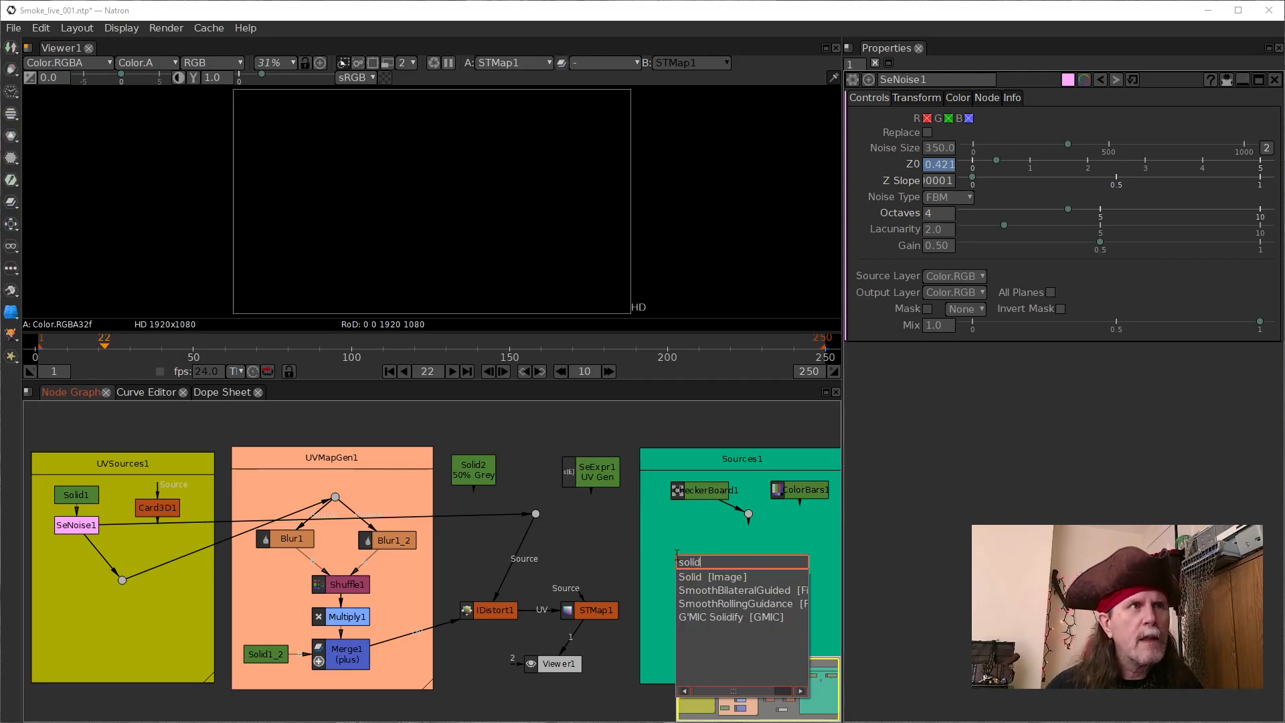
key(Return)
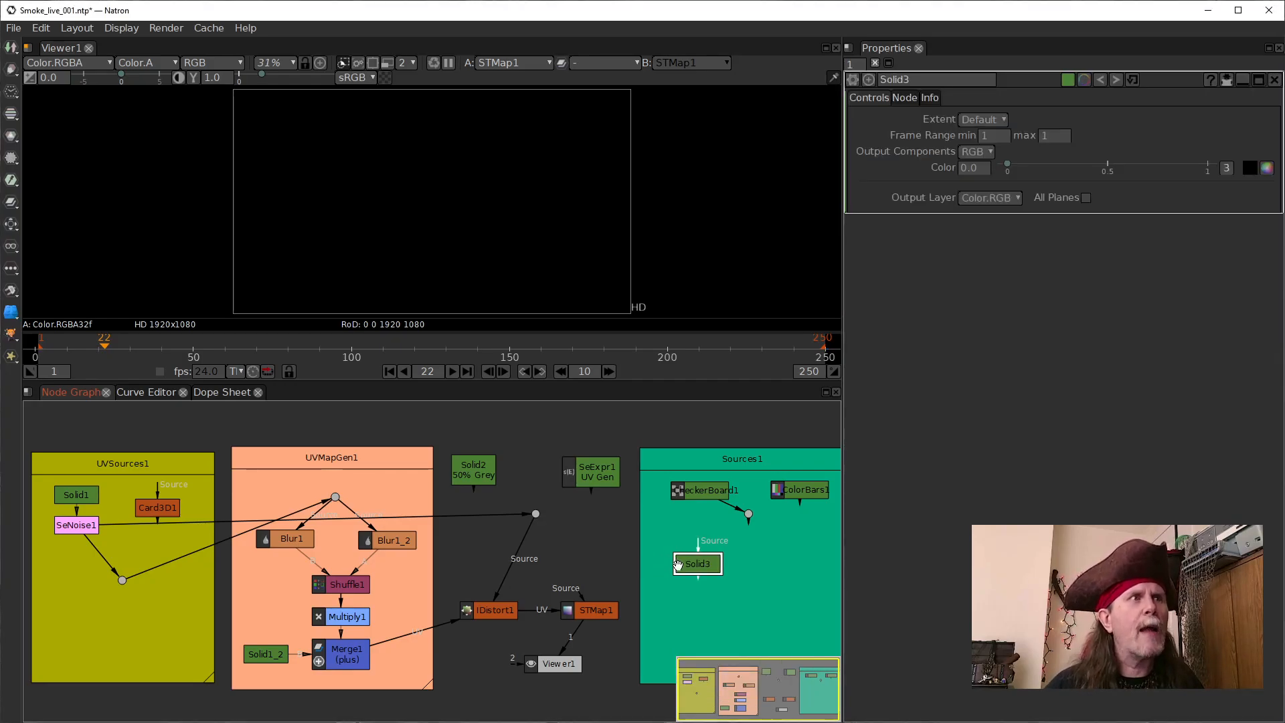
drag(679, 565, 671, 539)
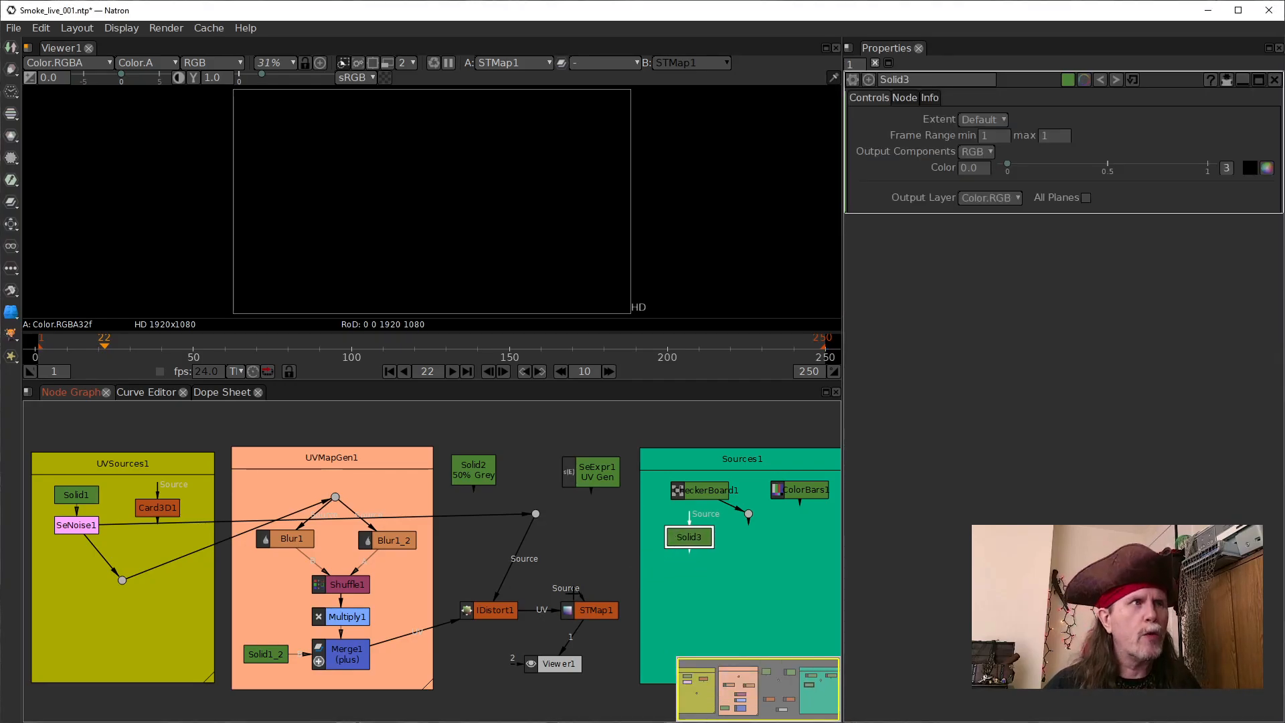
drag(577, 589, 689, 529)
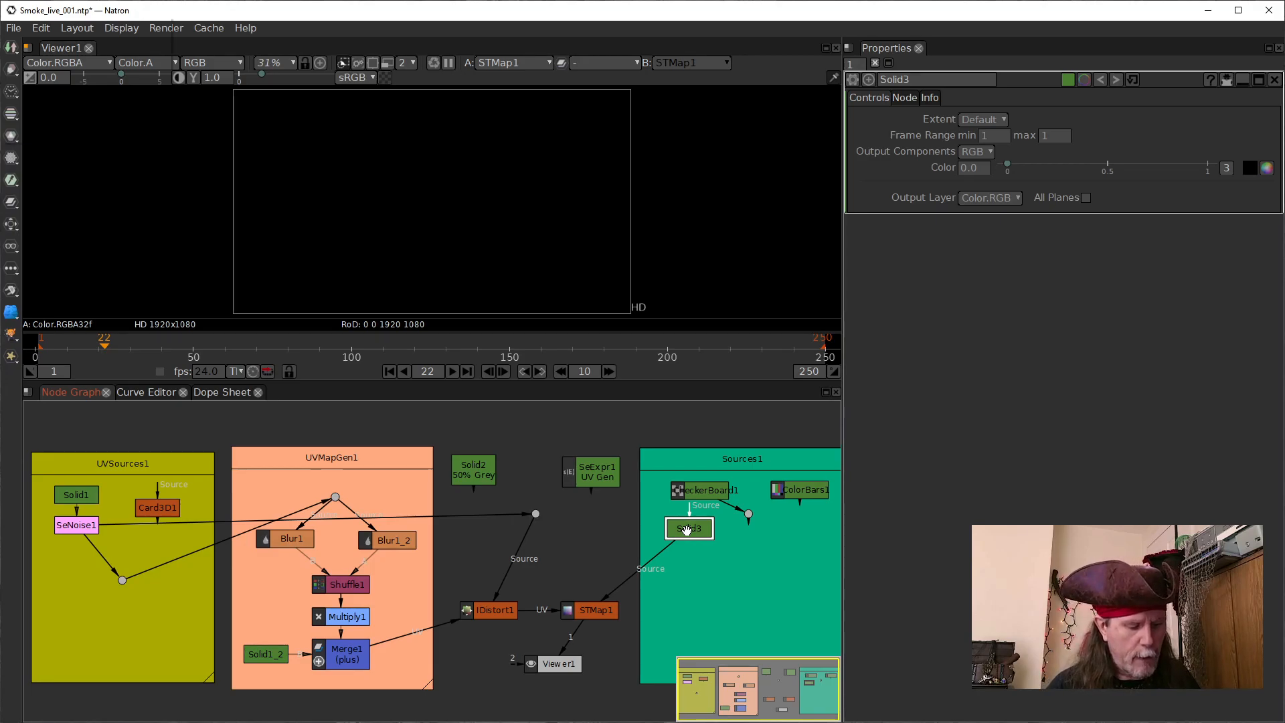
Step: Insert a Ramp node between Solid3 and STMap1 in the Sources1 group
key(Tab)
text(rap)
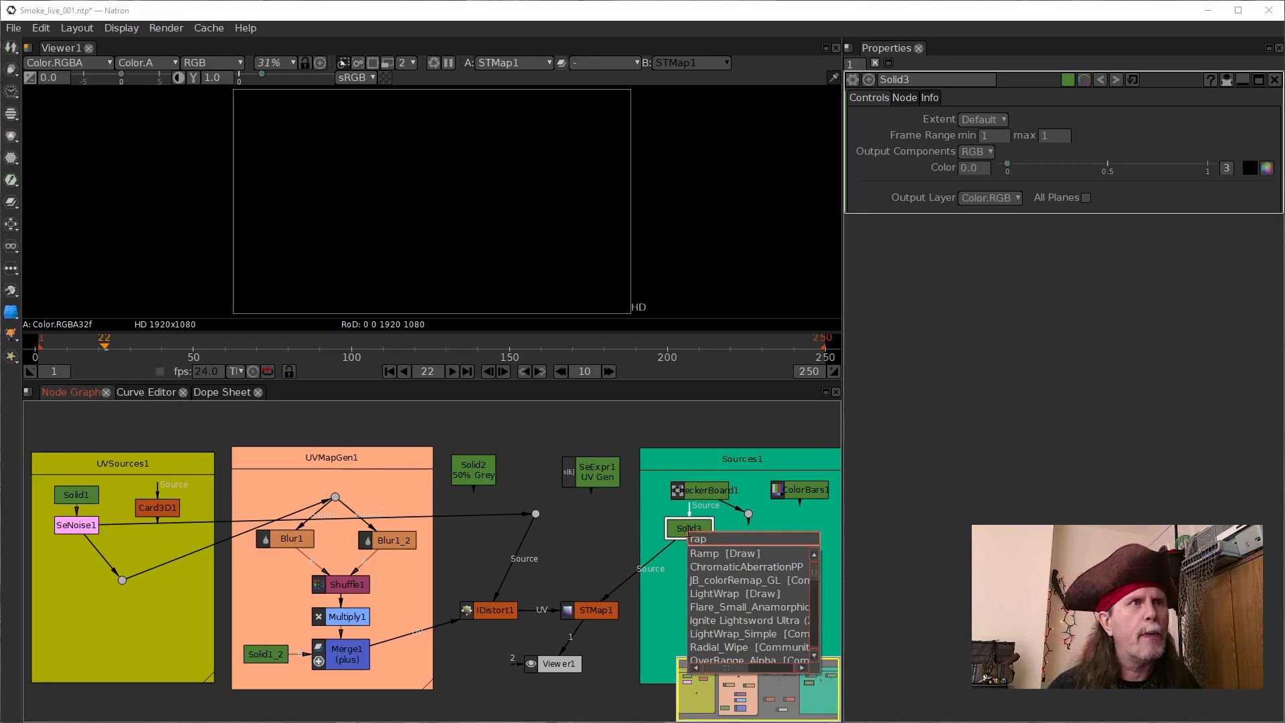
key(Return)
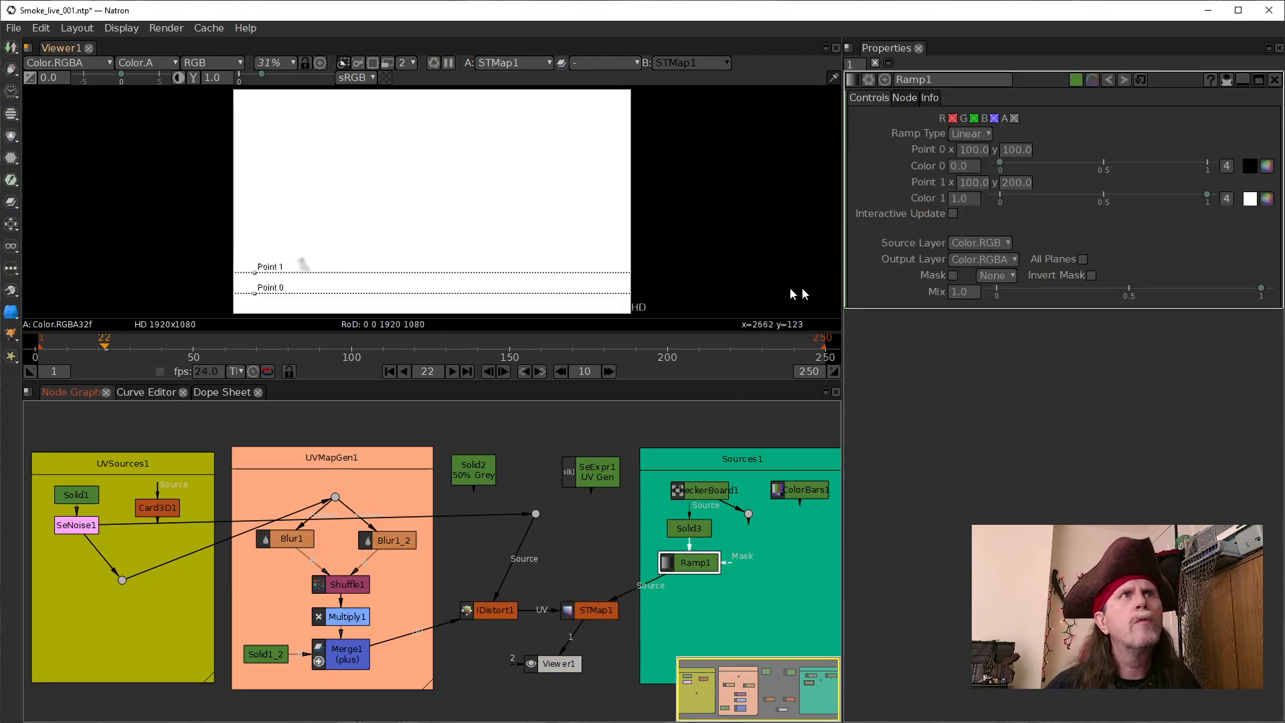
Step: Set Ramp1's Point 0 to x 0 and y 0
click(979, 183)
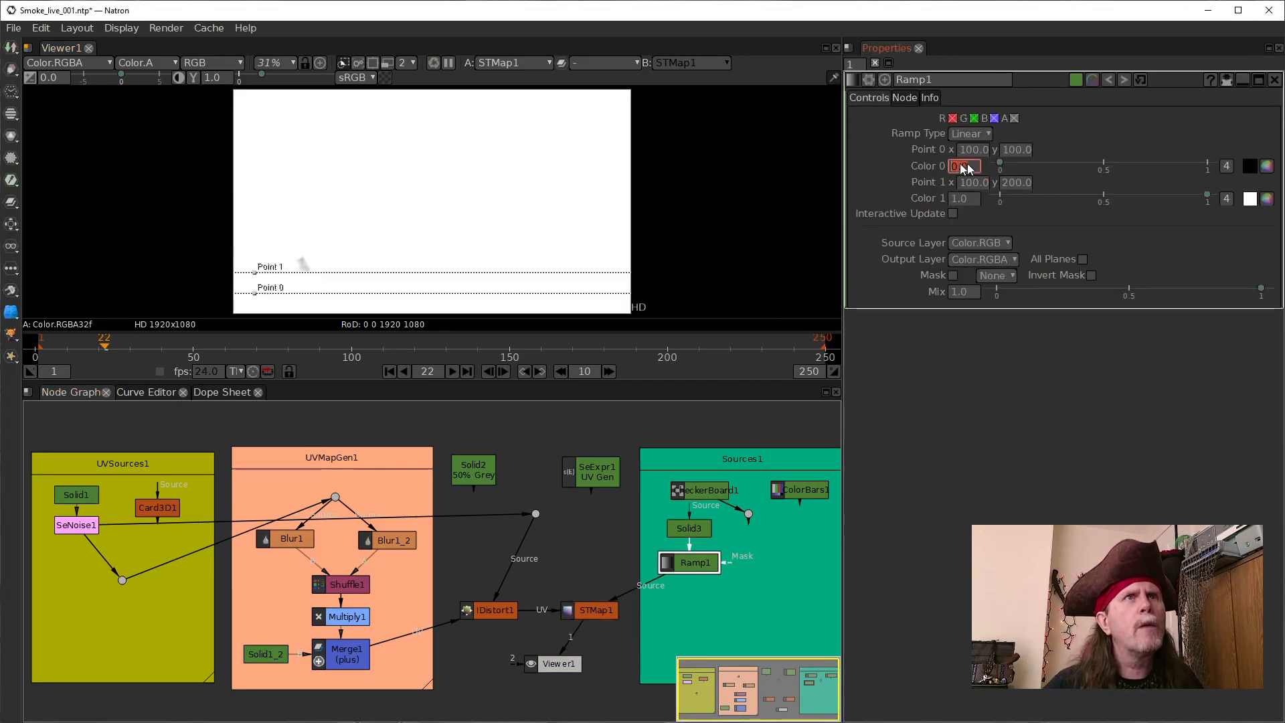
click(954, 169)
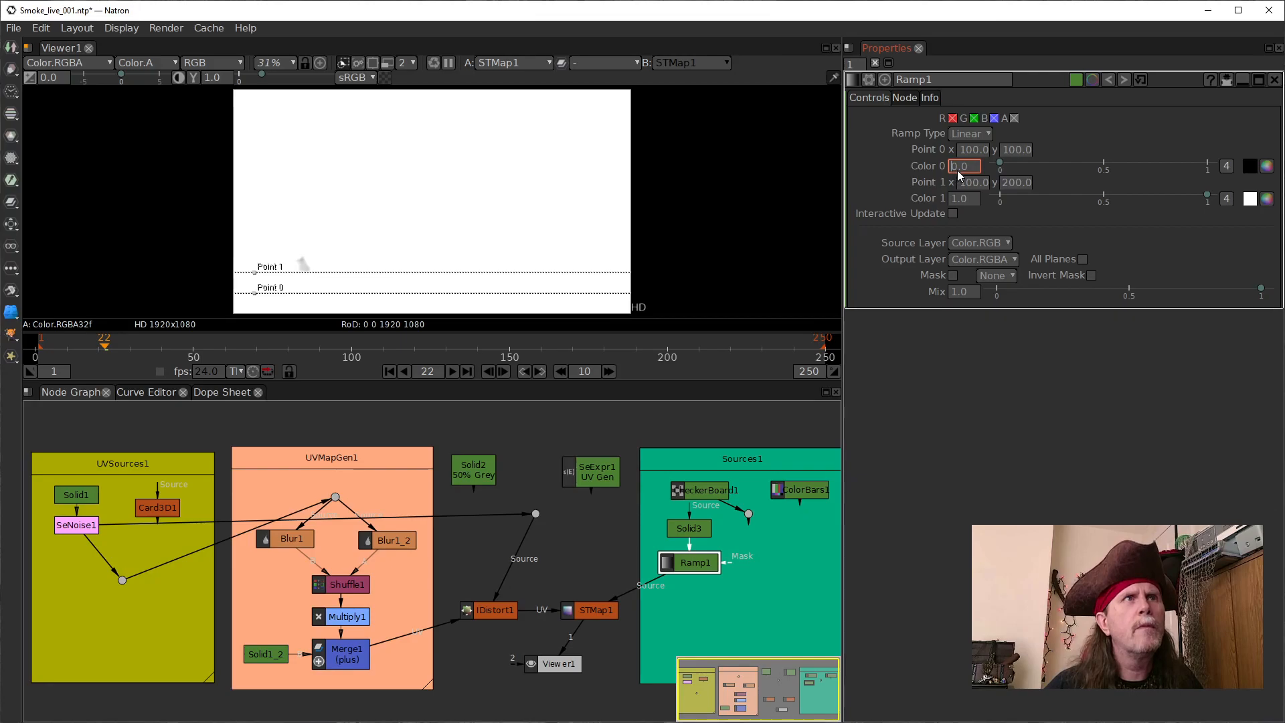
click(967, 147)
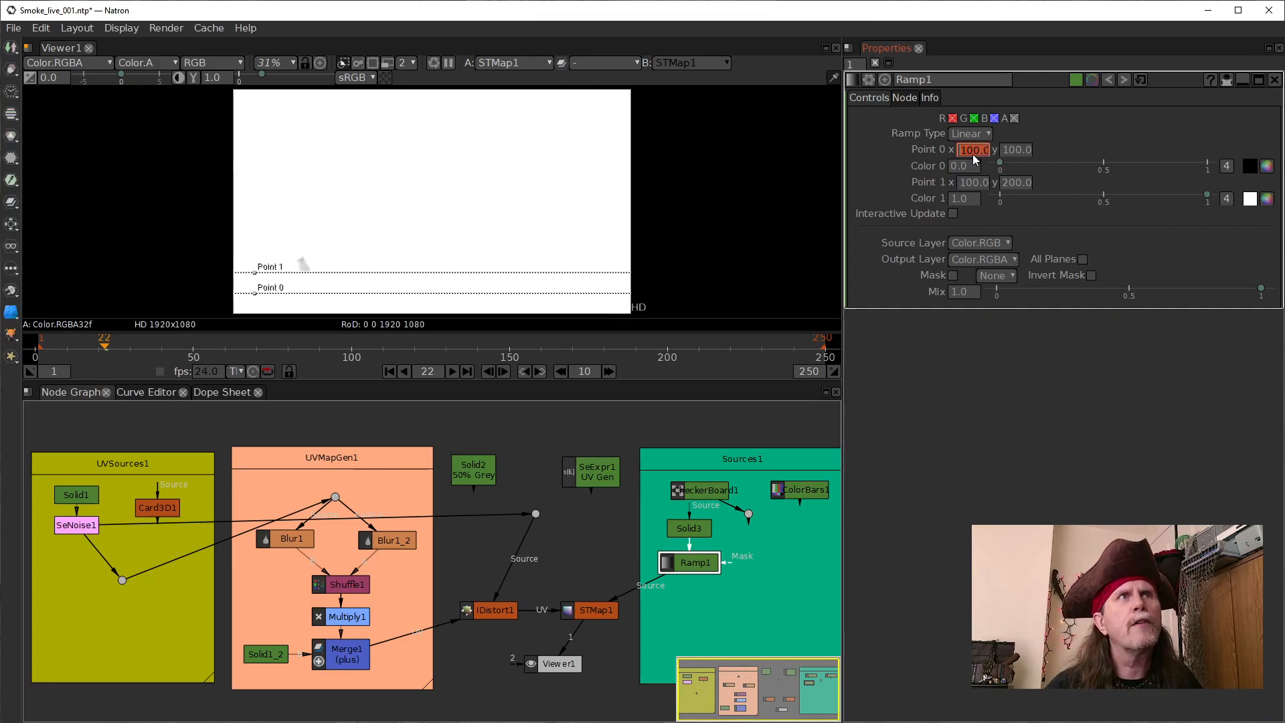
drag(970, 154, 967, 154)
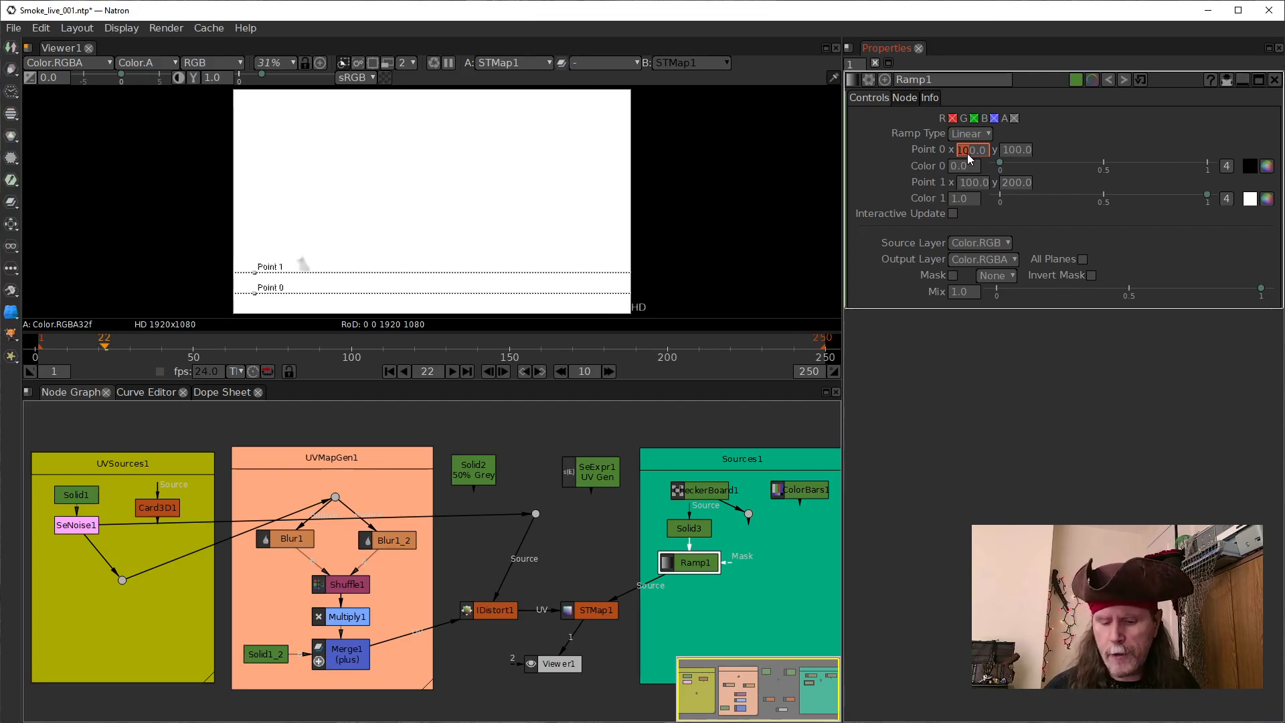
key(Return)
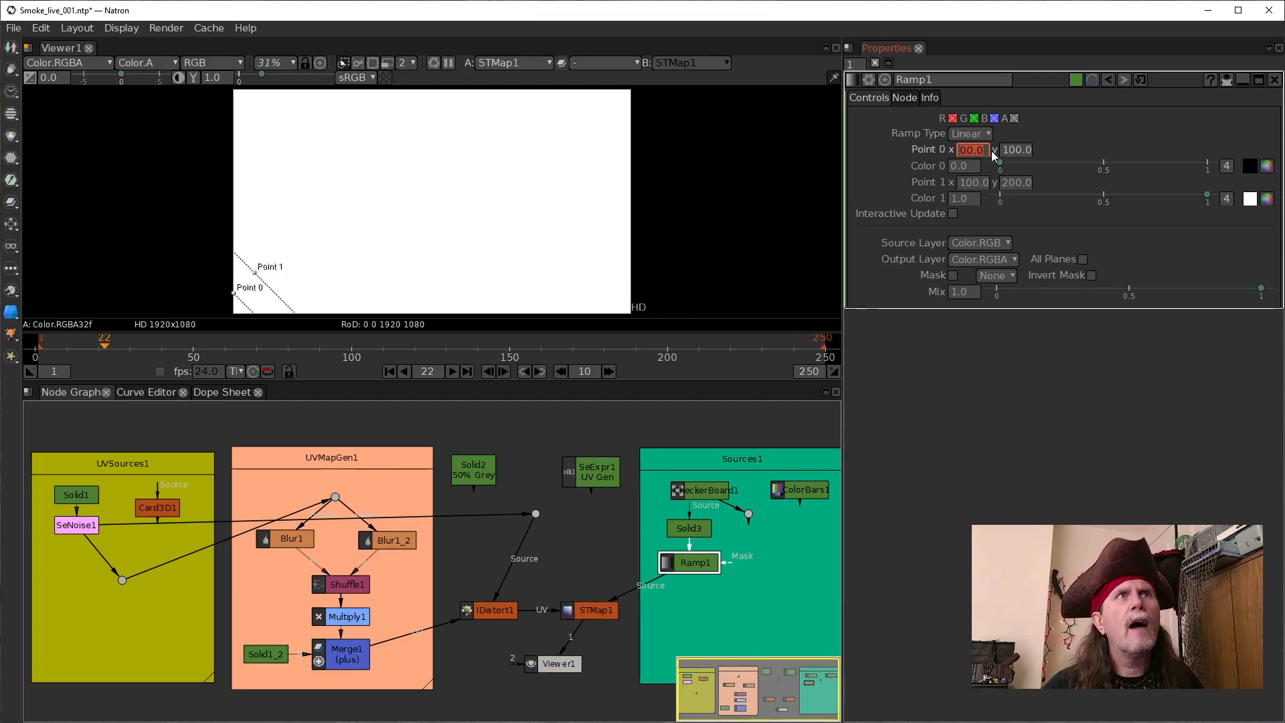
drag(1013, 152, 1006, 153)
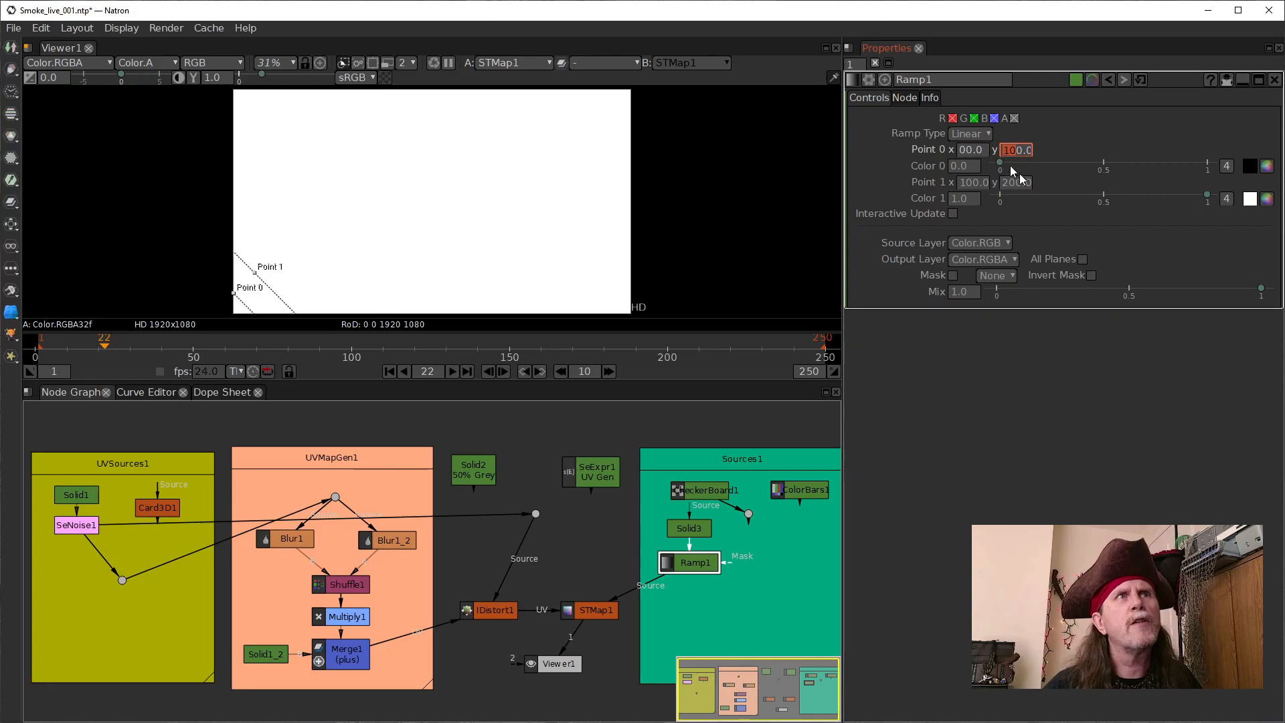
text(9)
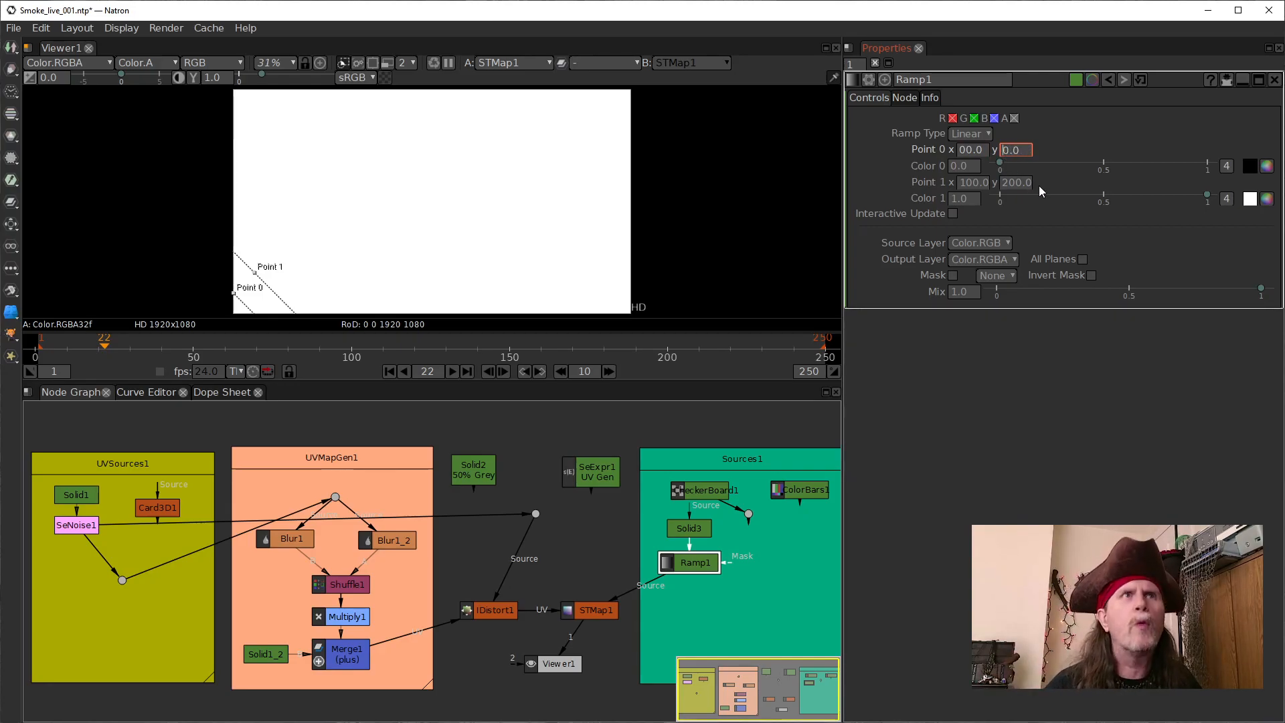
key(Return)
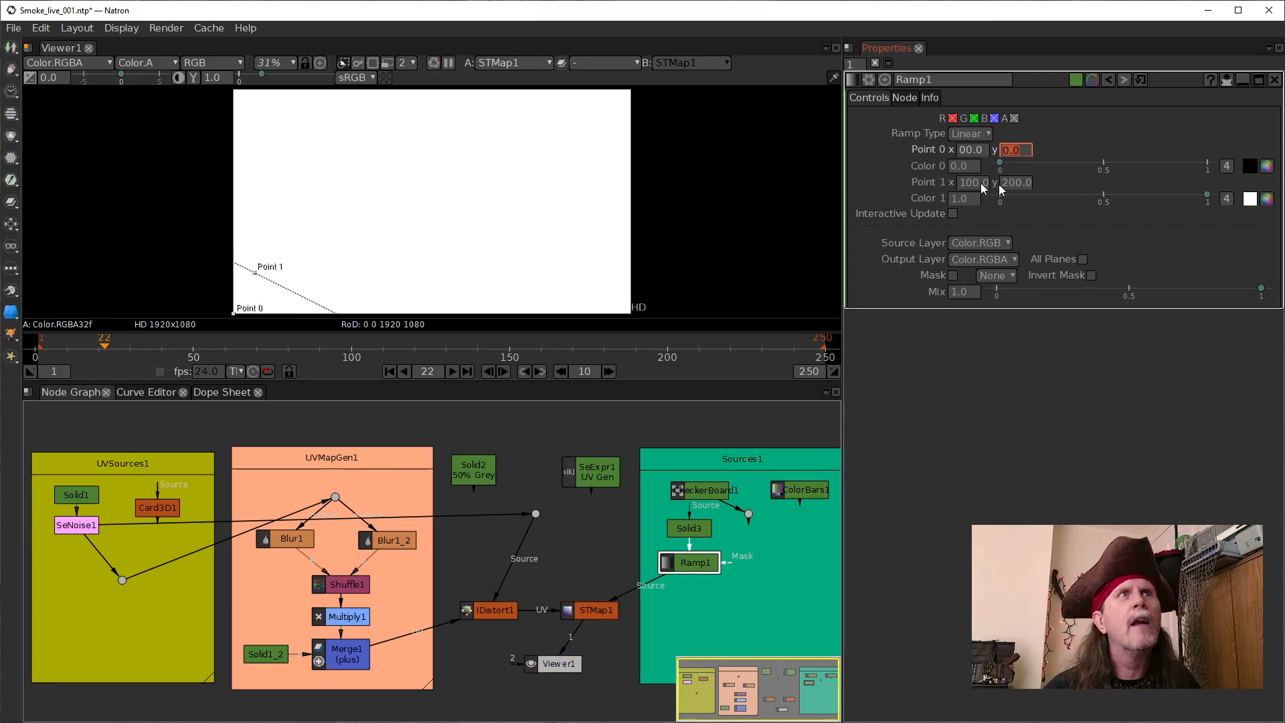
Step: Set Ramp1's Point 1 to x 960 and y 0, the horizontal middle of the frame
click(968, 183)
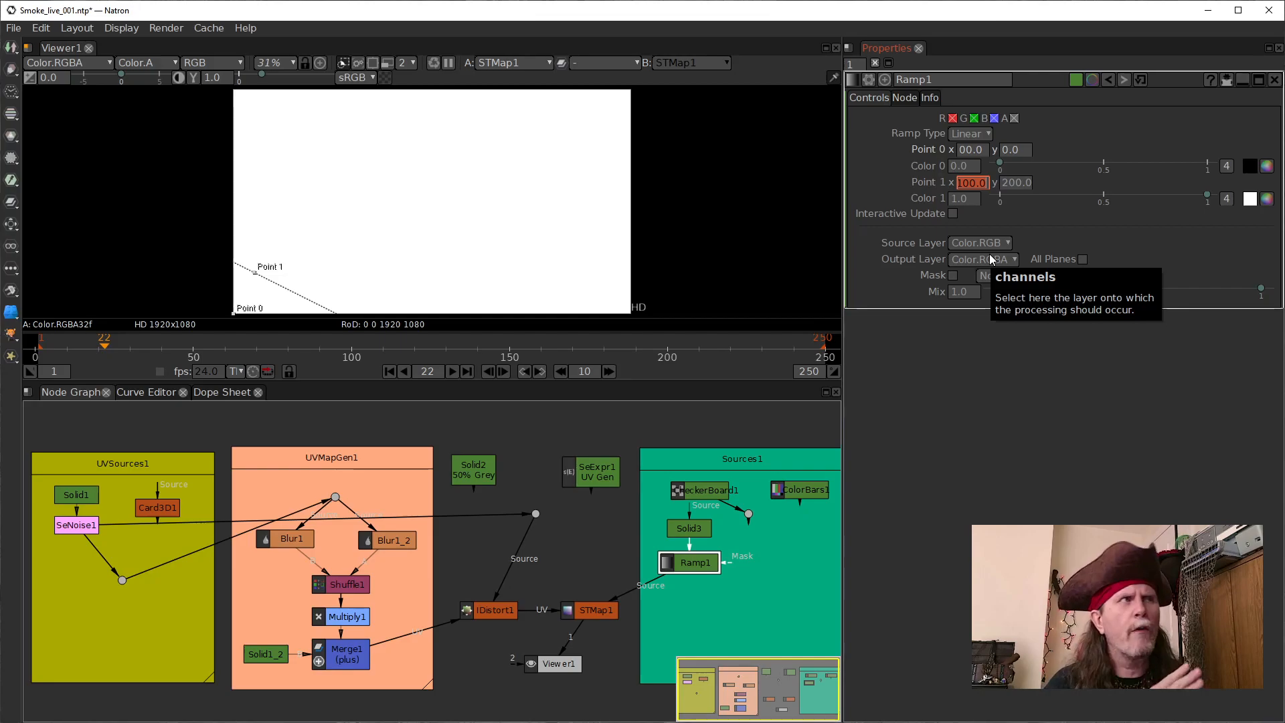
text(960)
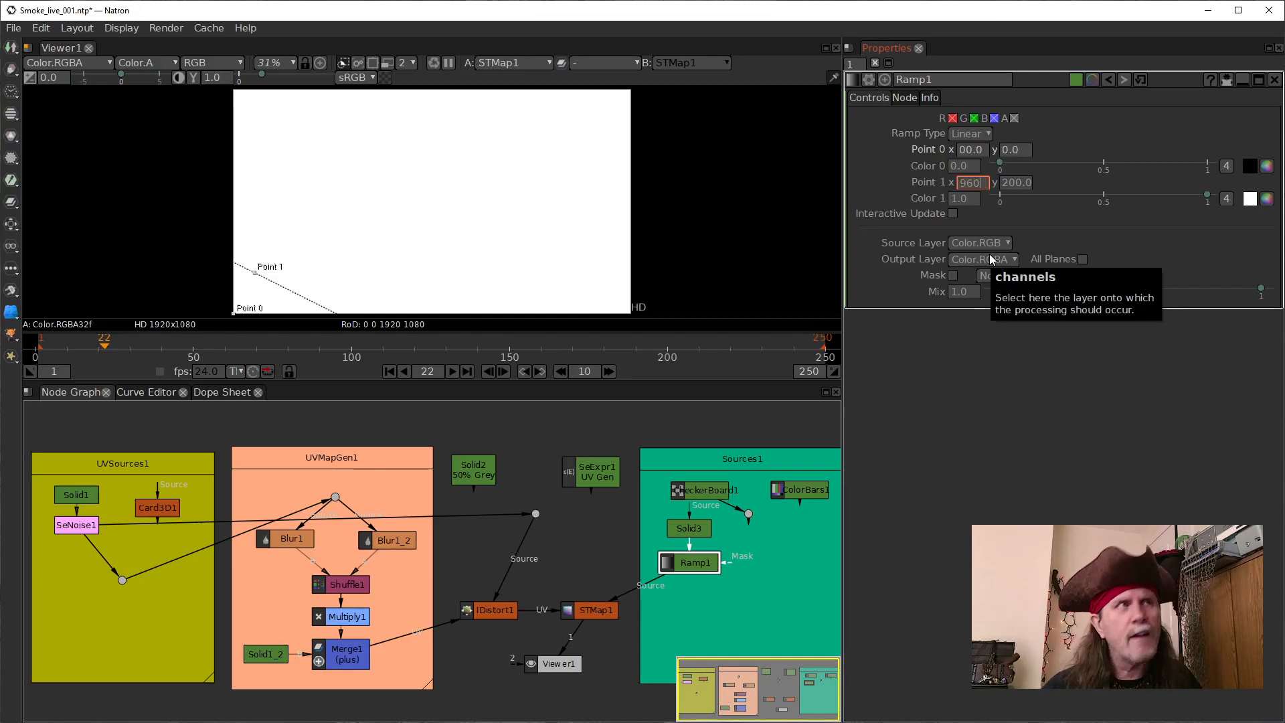
key(Return)
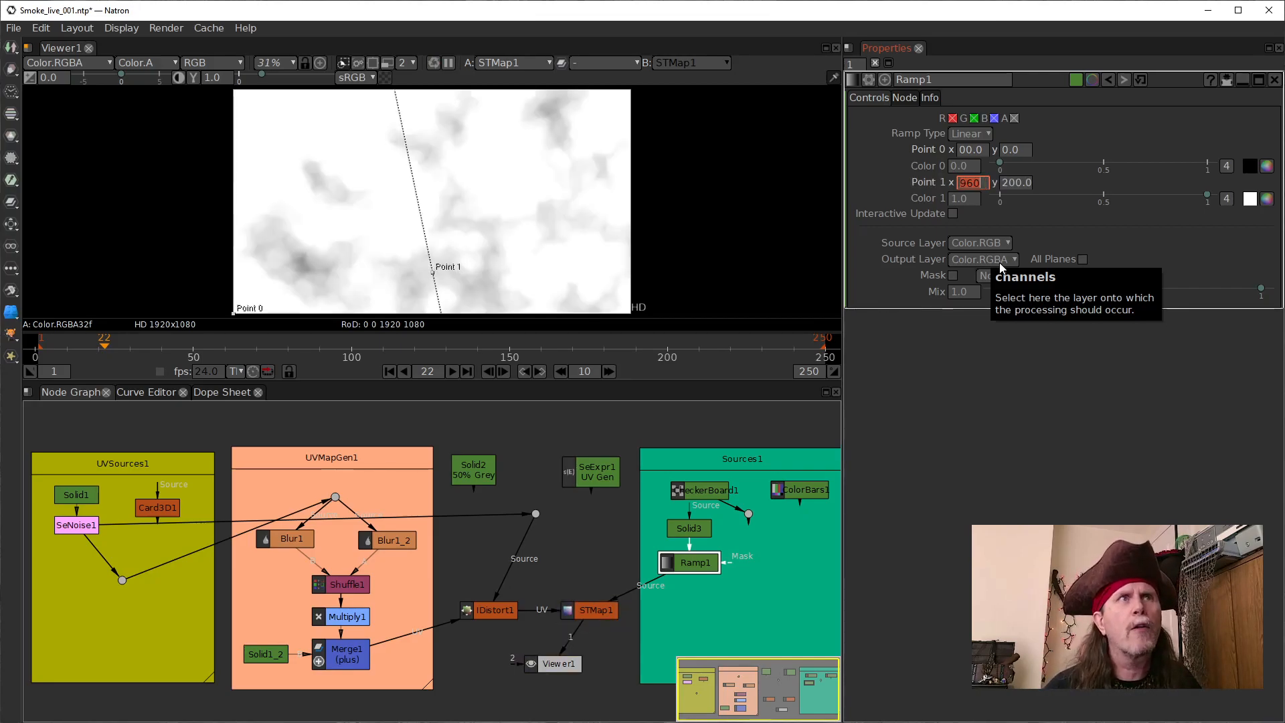
double_click(1006, 184)
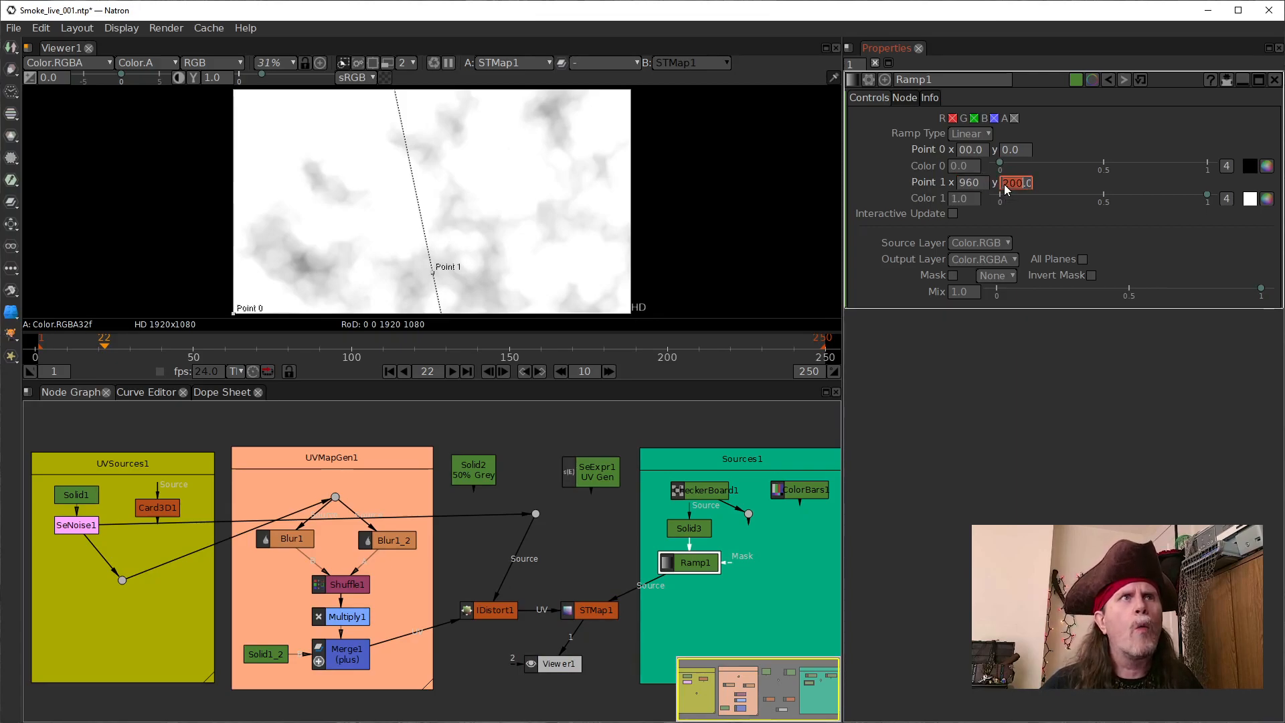
text(0)
key(Return)
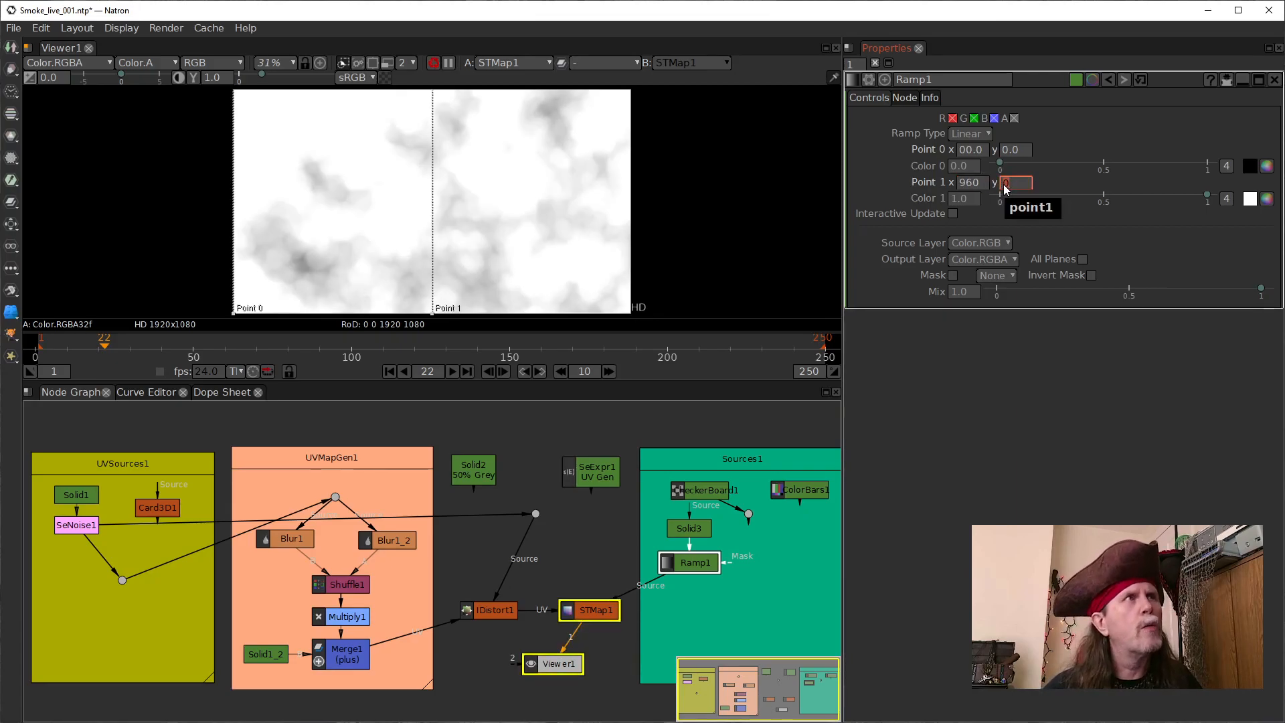
click(549, 557)
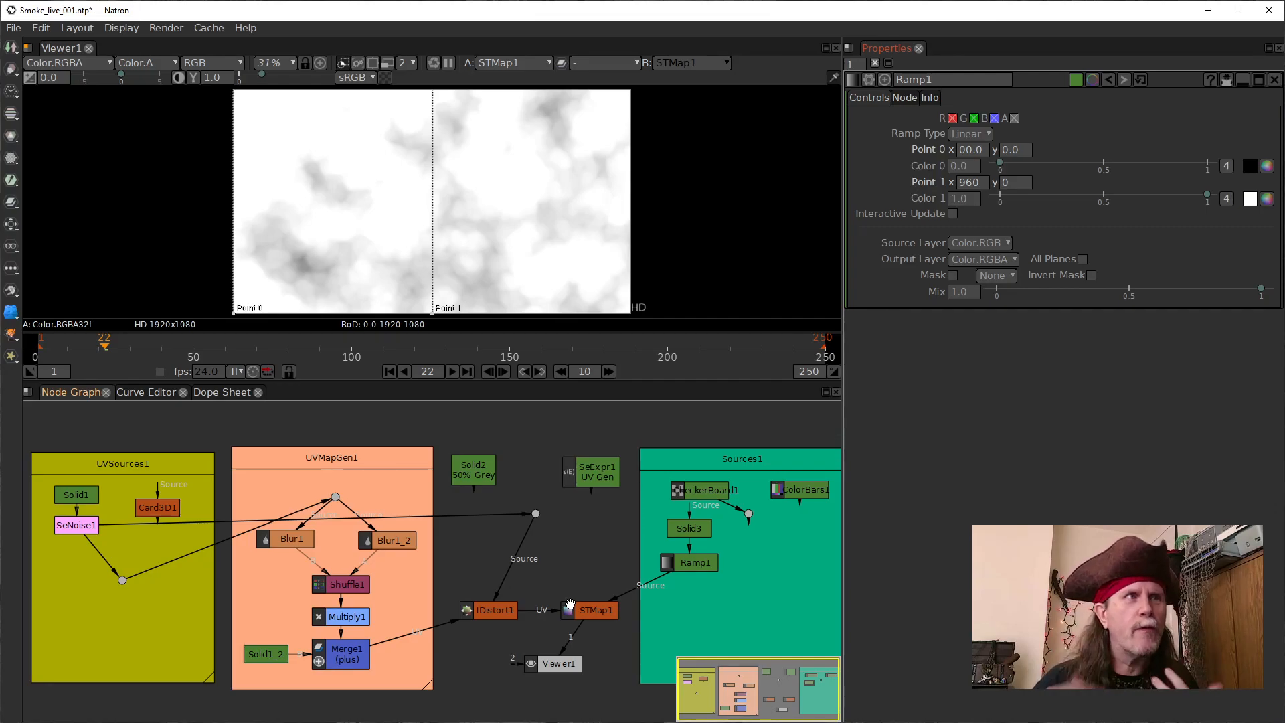
Step: Insert a second Ramp node between Ramp1 and STMap1
click(689, 566)
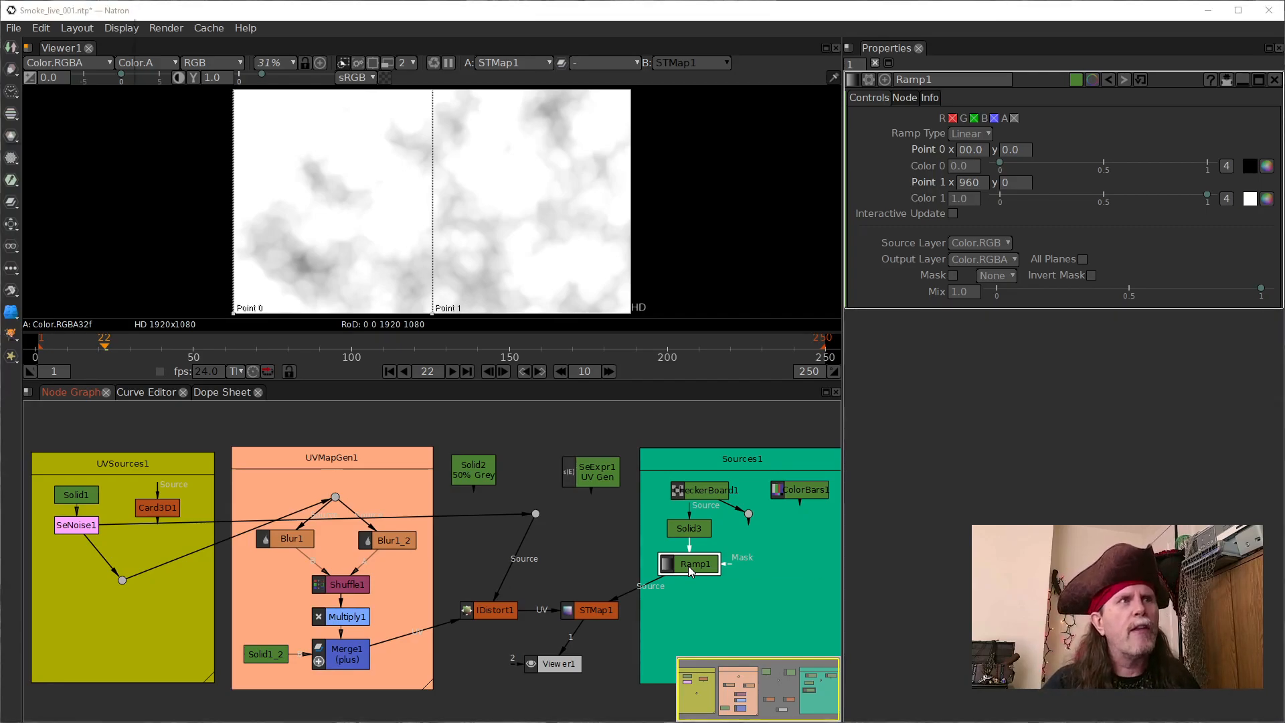
key(Tab)
key(Return)
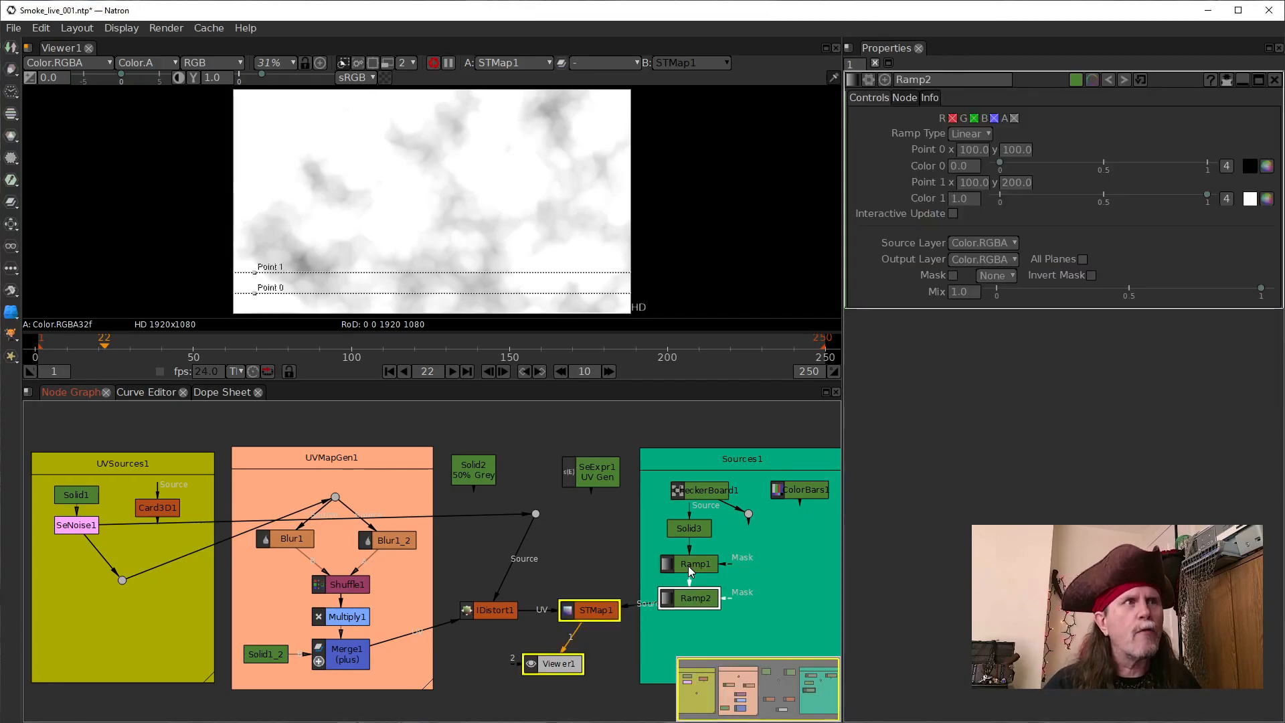
Step: Set Ramp2's Point 0 to x 960 and y 0
double_click(980, 182)
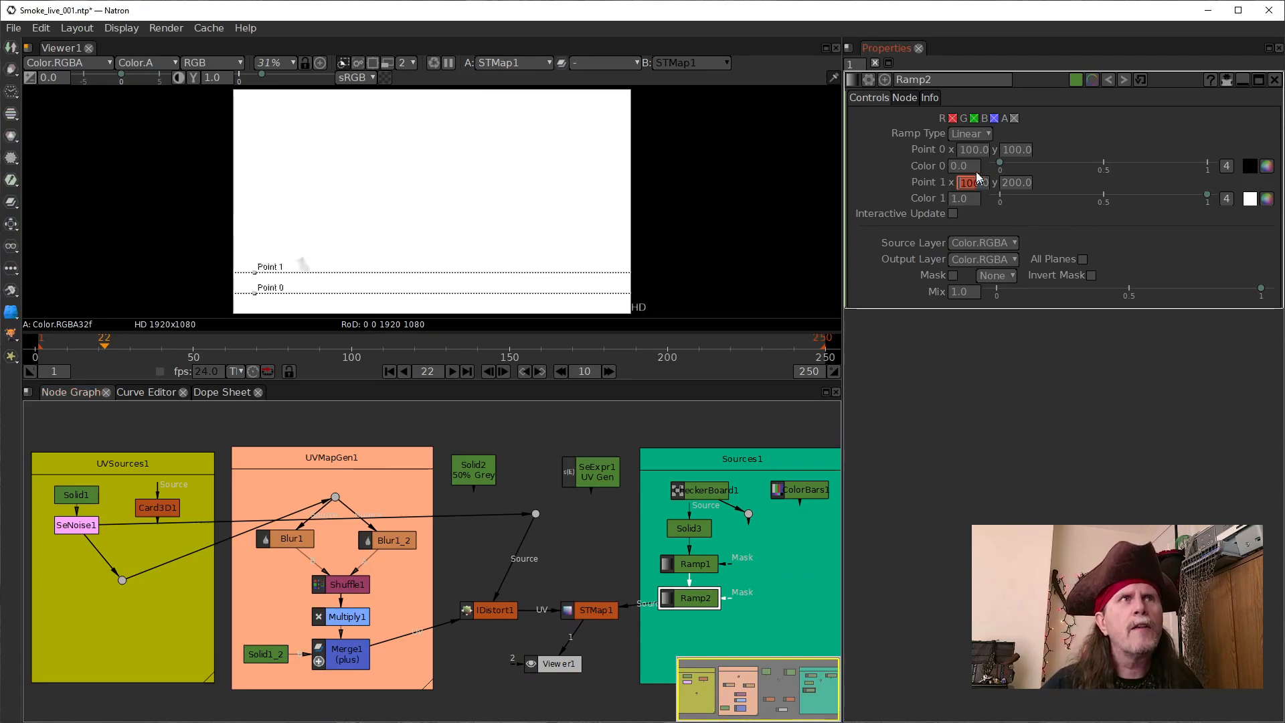
double_click(969, 152)
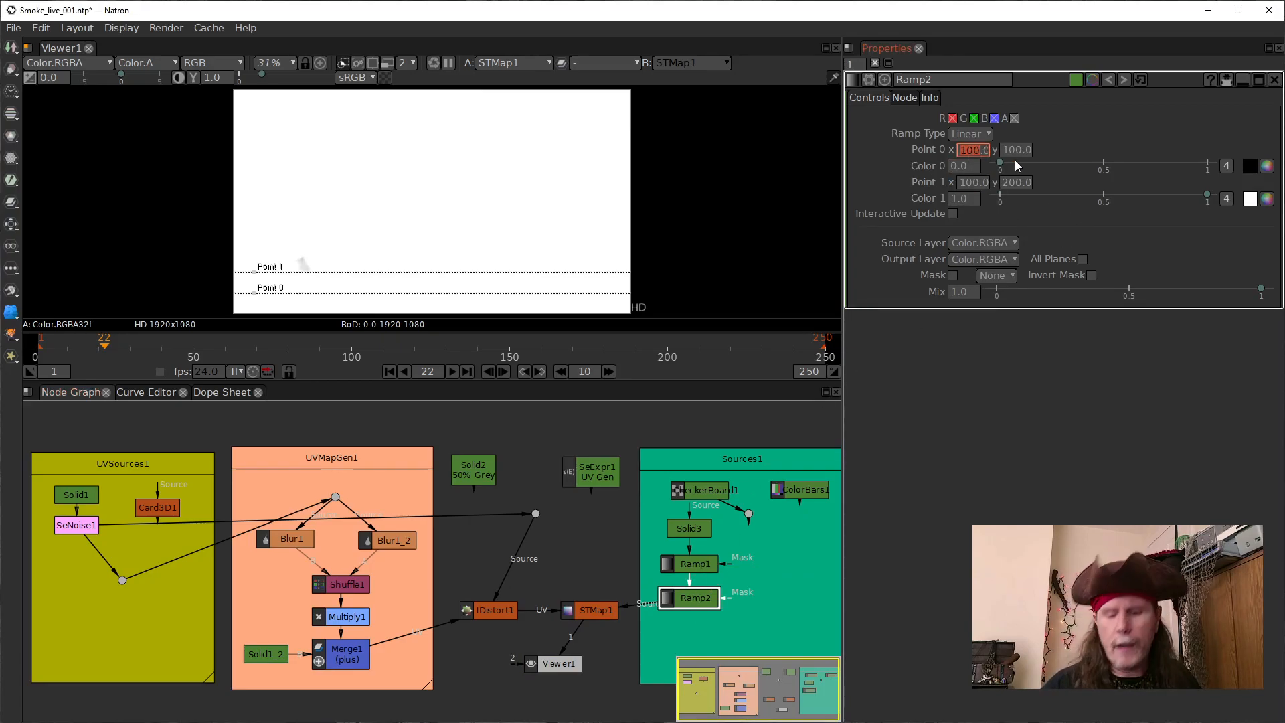
text(960)
key(Return)
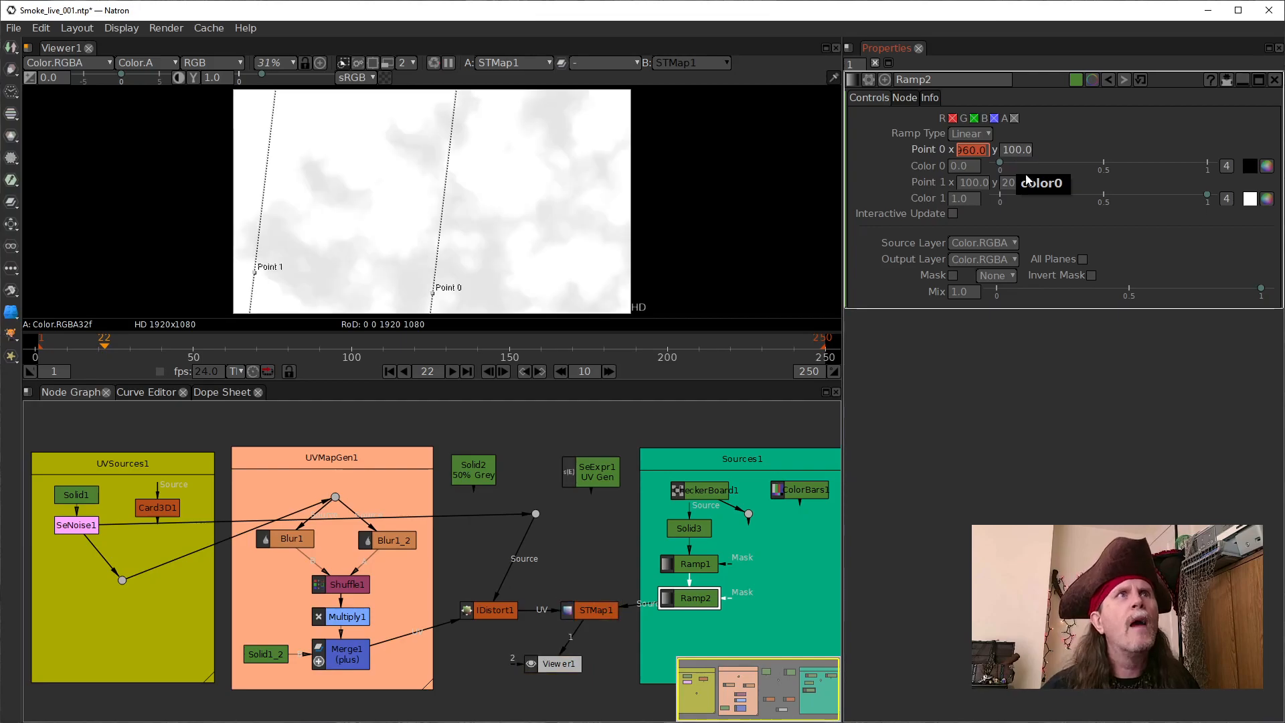
double_click(1012, 151)
text(0)
key(Return)
Step: Set Ramp2's Point 1 to x 1920 and y 0 at the frame's edge
double_click(968, 188)
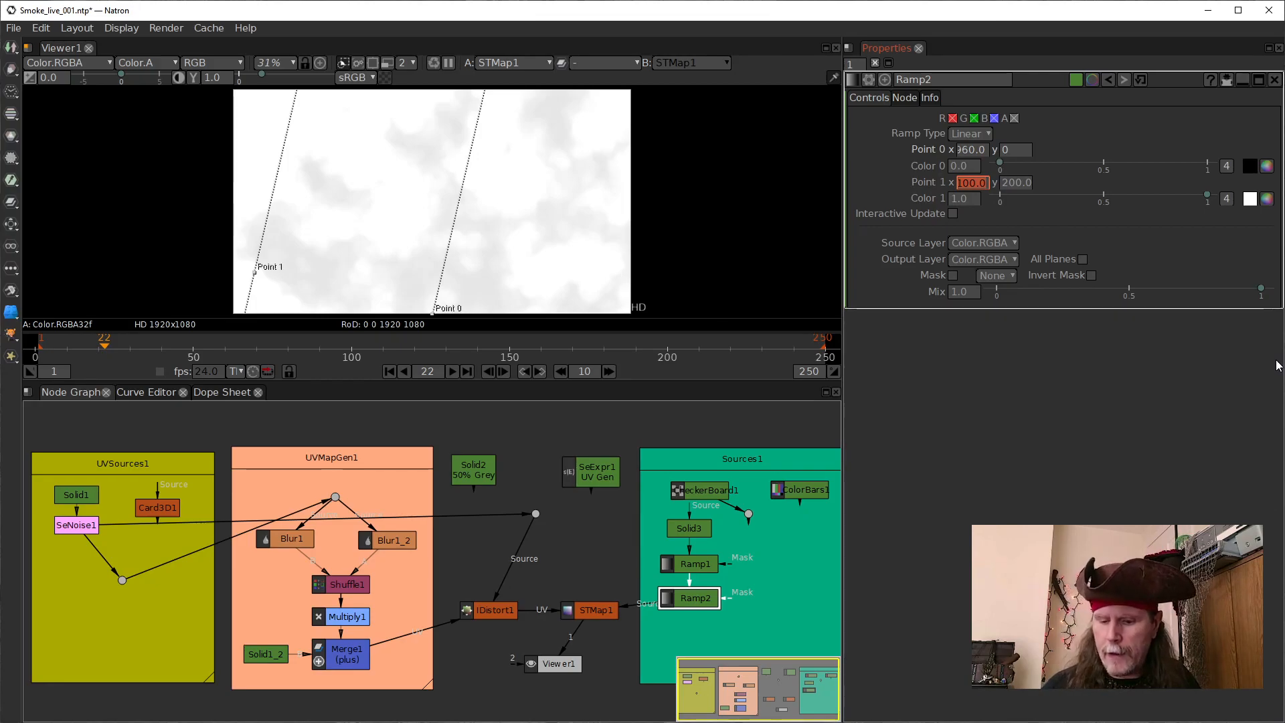
text(1920)
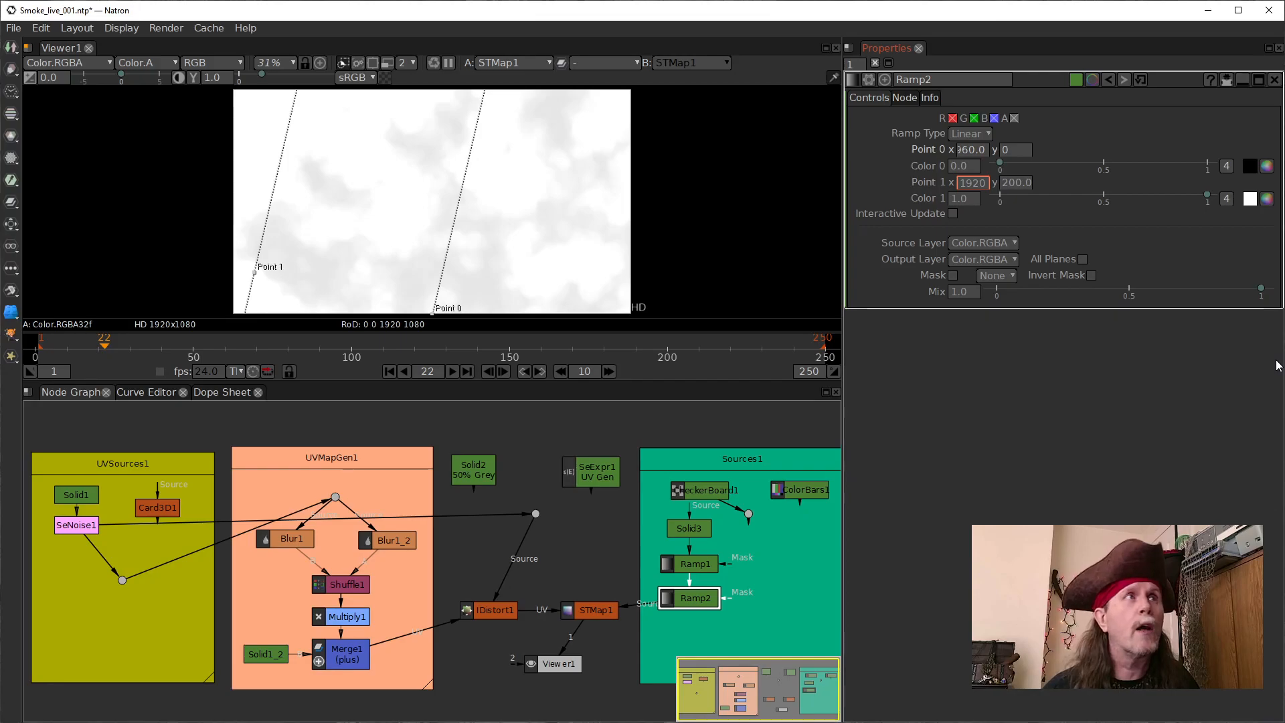
click(1008, 183)
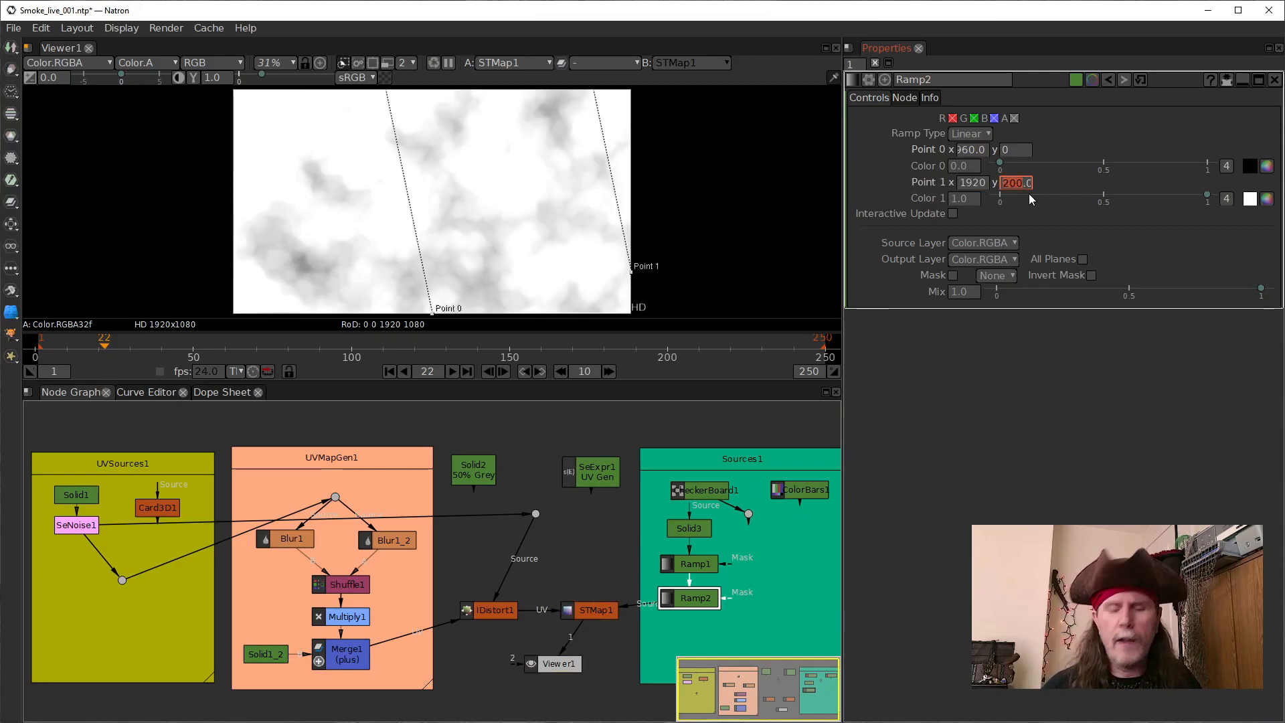
text(0)
key(Return)
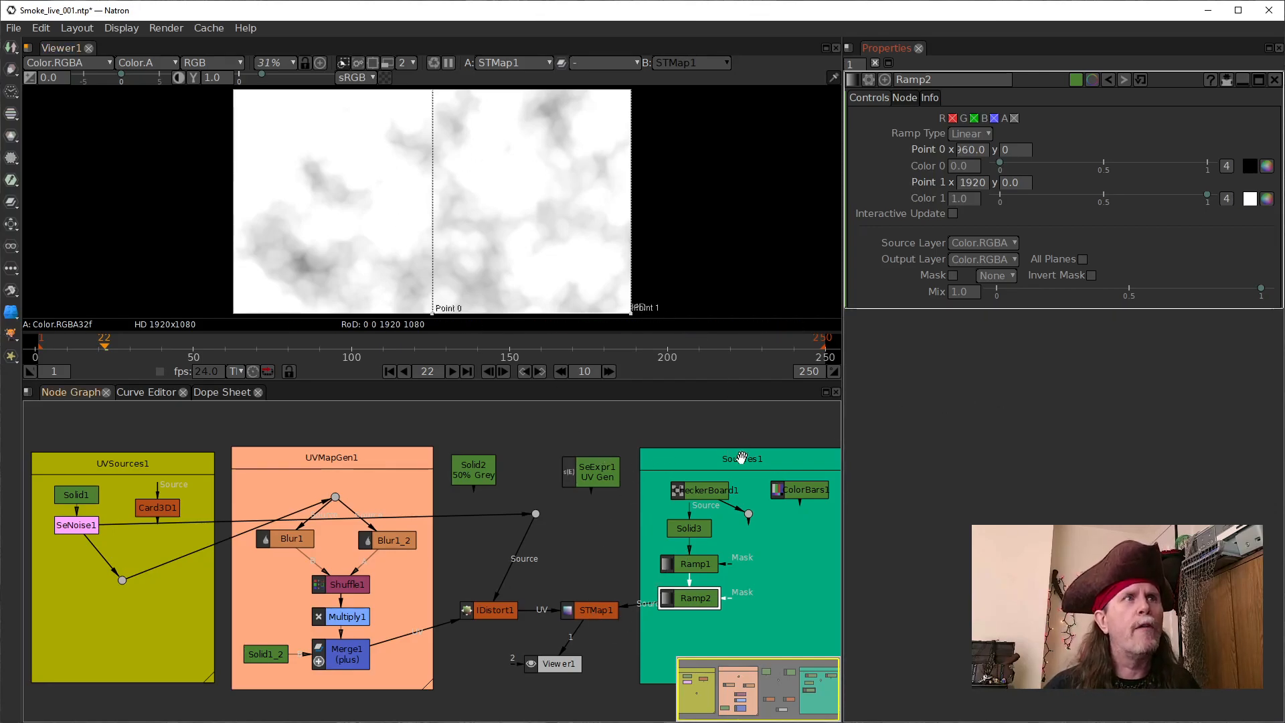
Step: Disable the Ramp2 node so that only Ramp1 affects STMap1's source
click(692, 565)
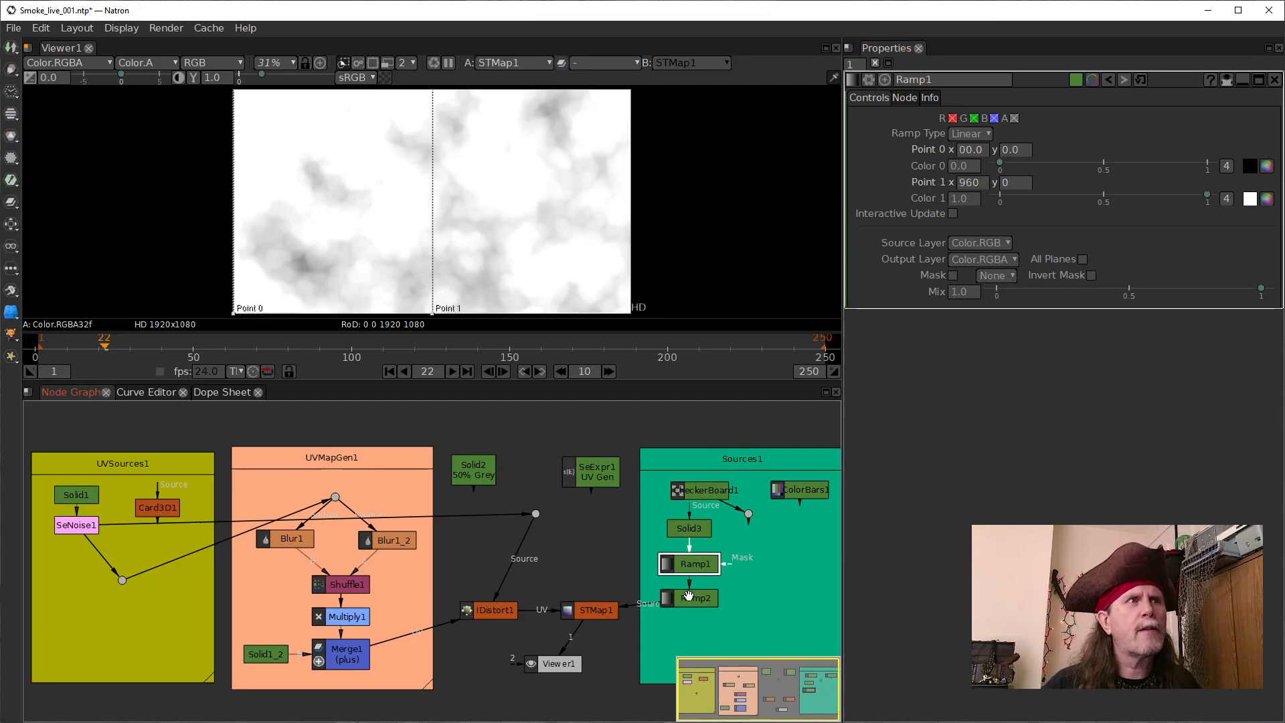
click(690, 598)
key(d)
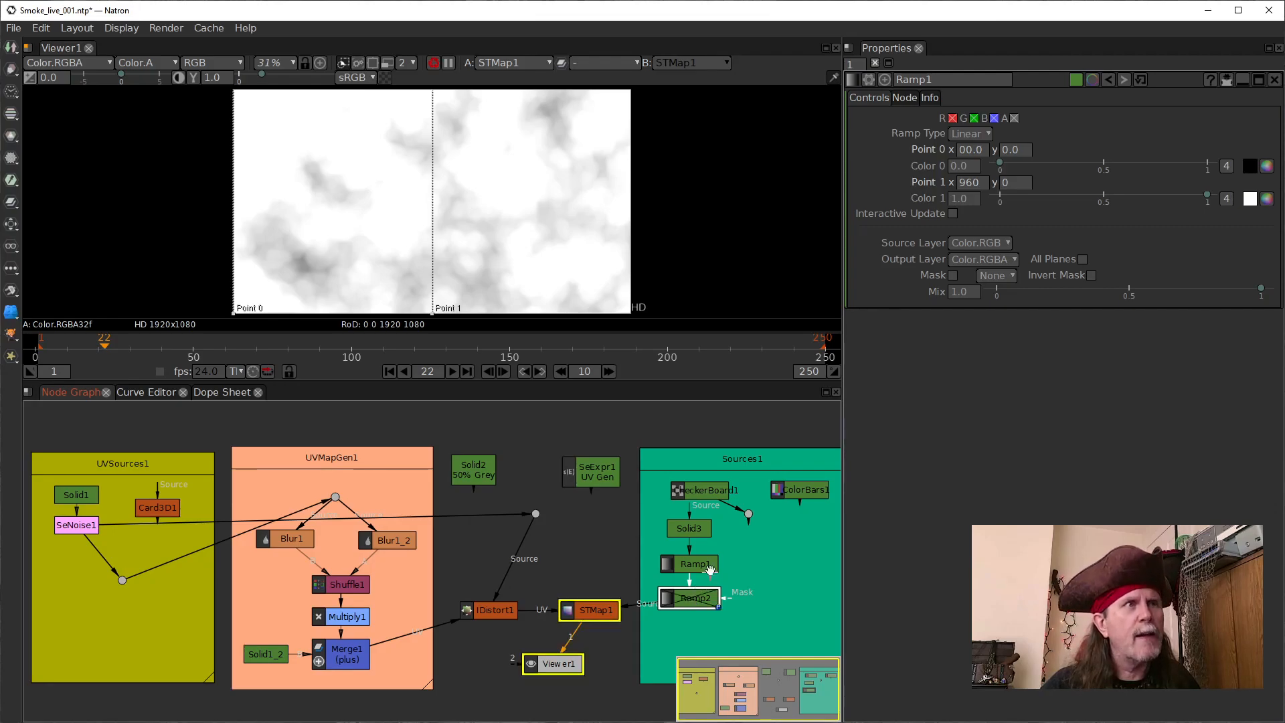
Step: Set Ramp1's Color 0 to light blue (red 85, green 170, blue 255) and change that colour's alpha value
click(693, 559)
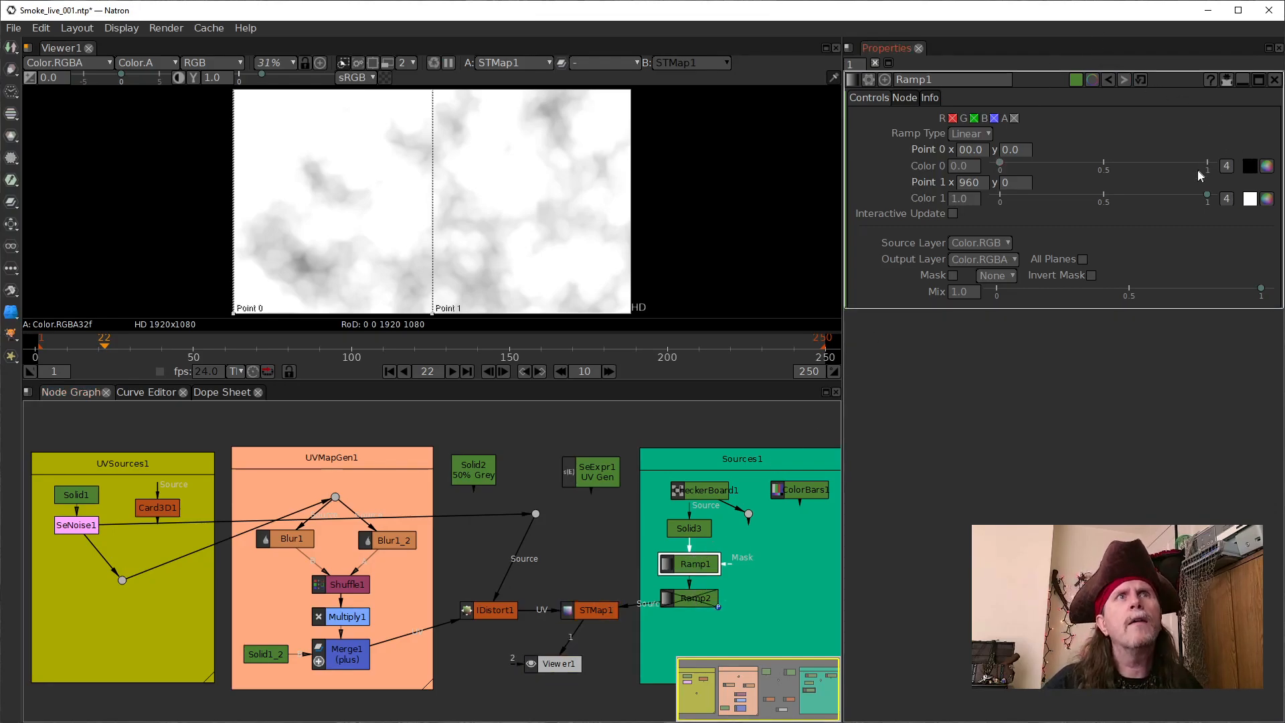
click(1250, 166)
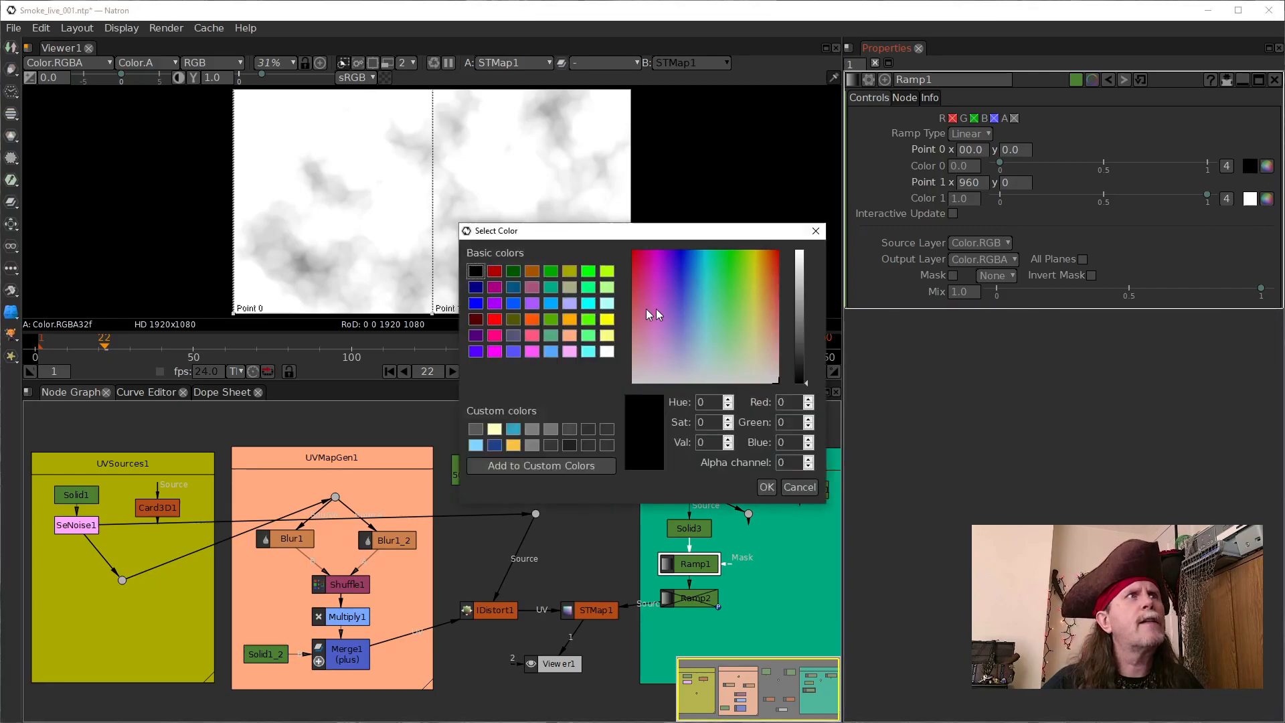
click(549, 350)
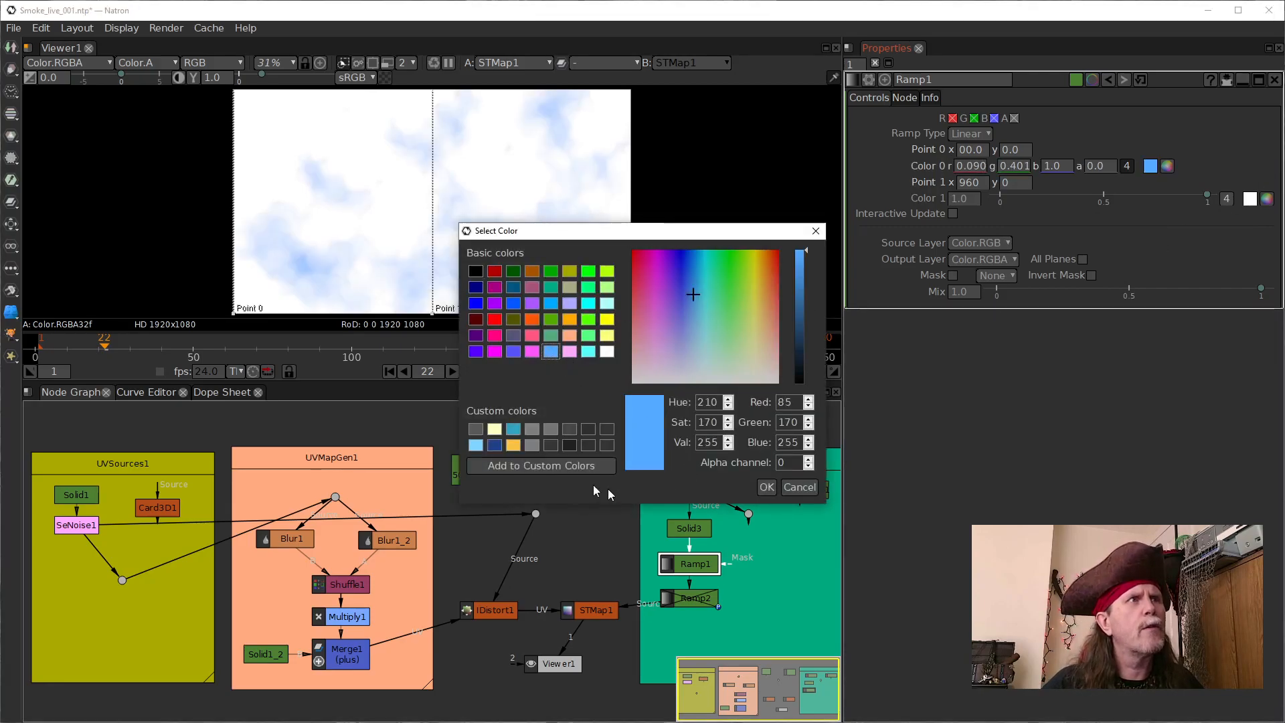
click(767, 487)
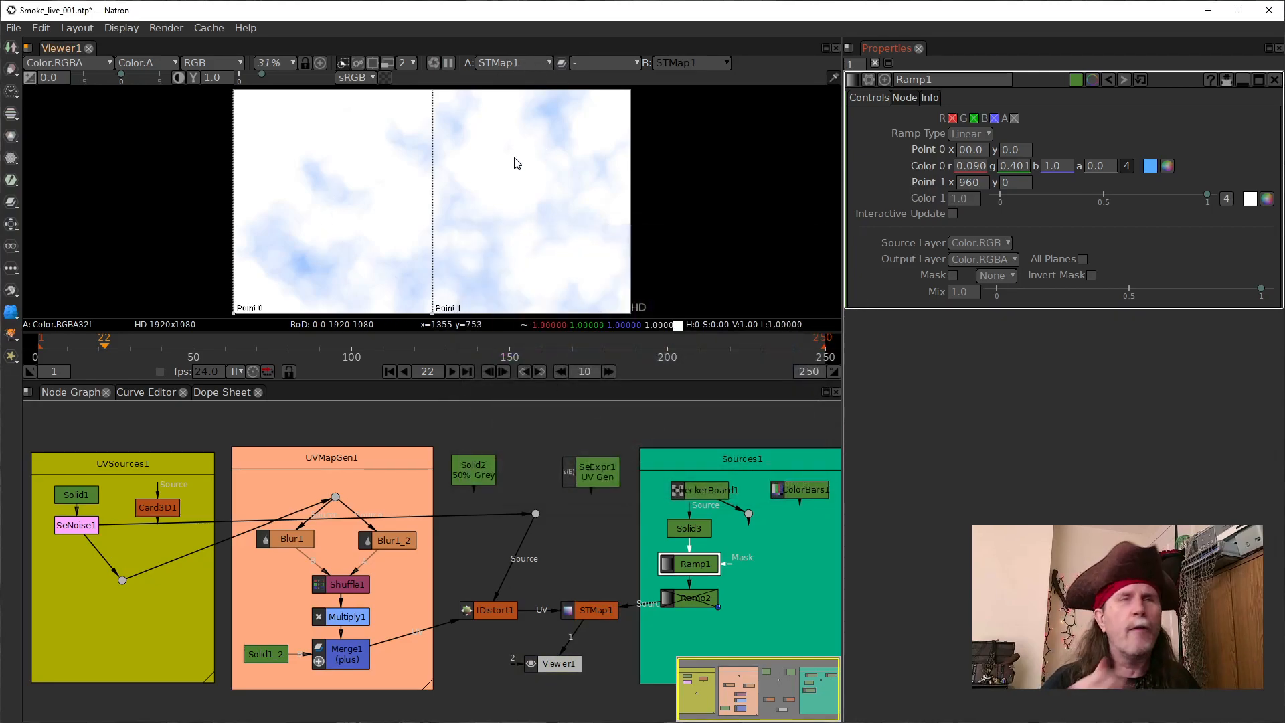
double_click(978, 166)
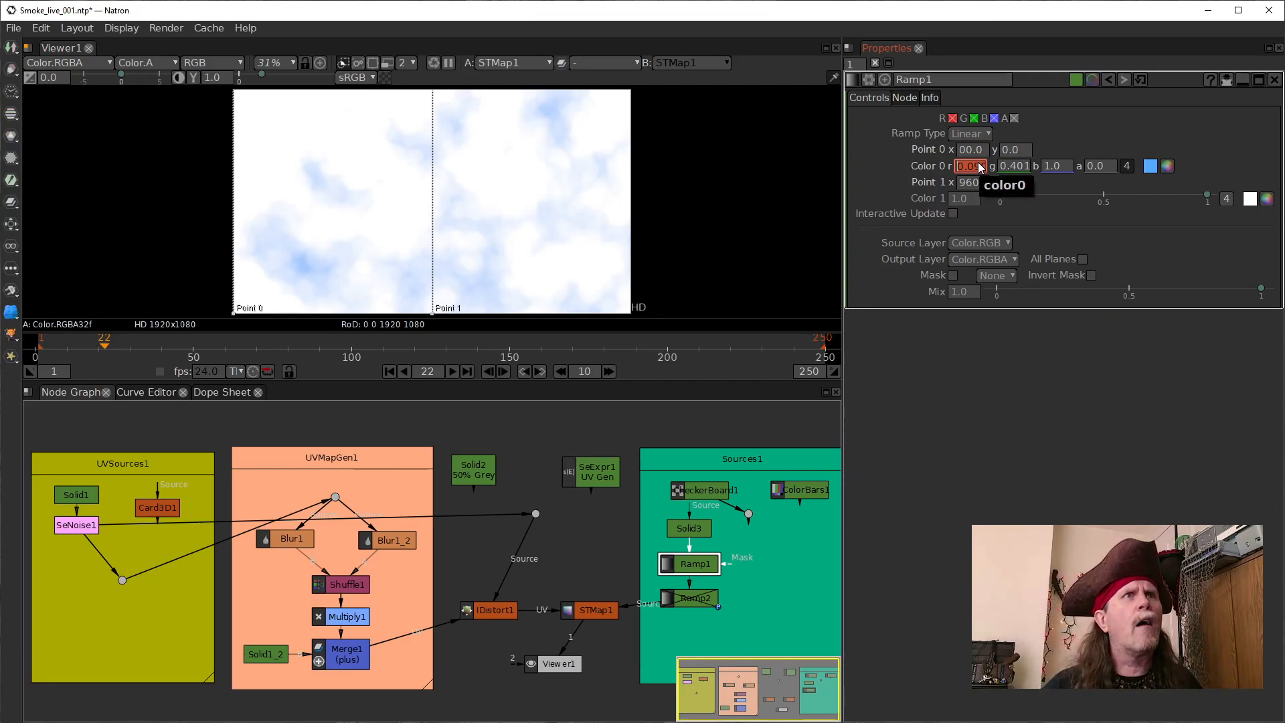
key(Return)
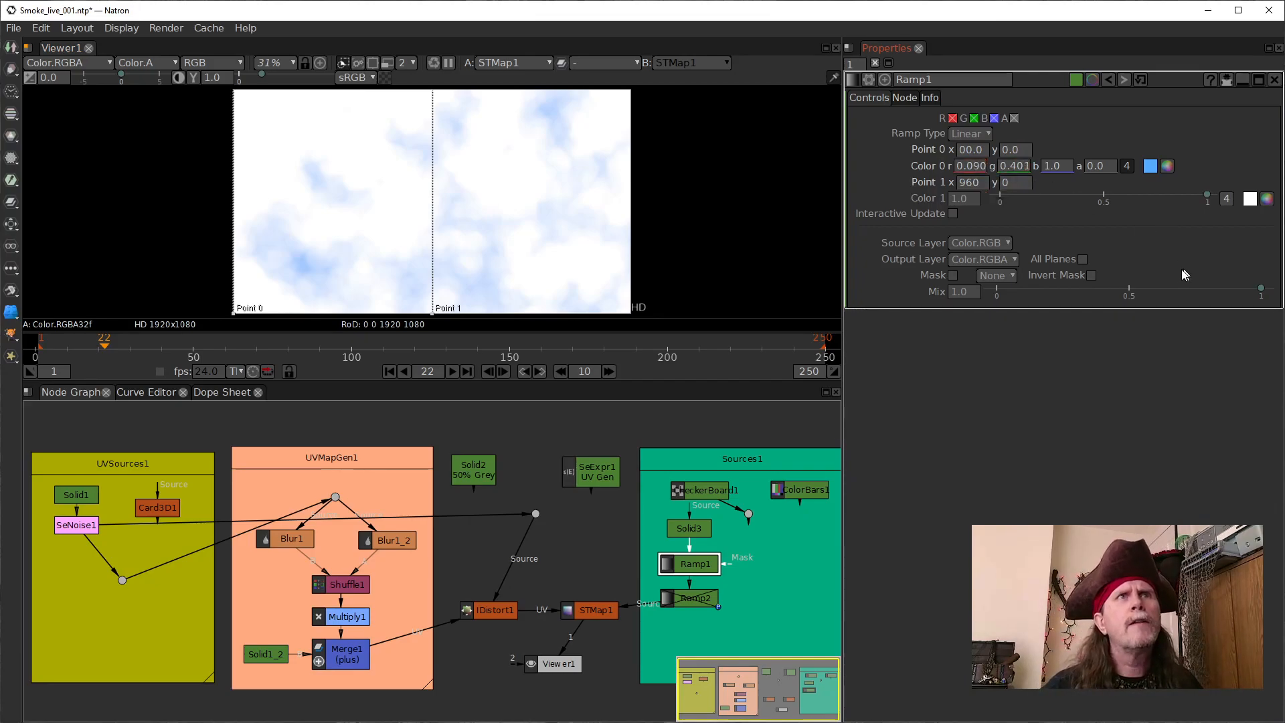
double_click(1096, 167)
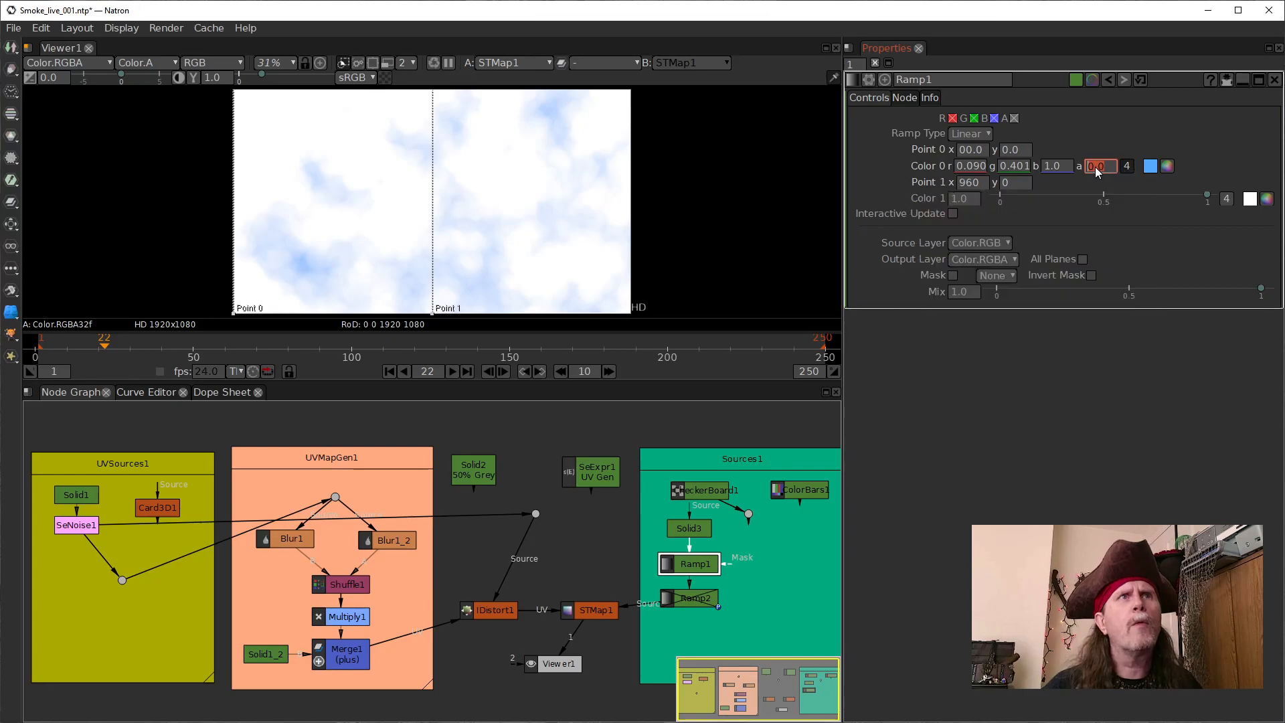
key(Return)
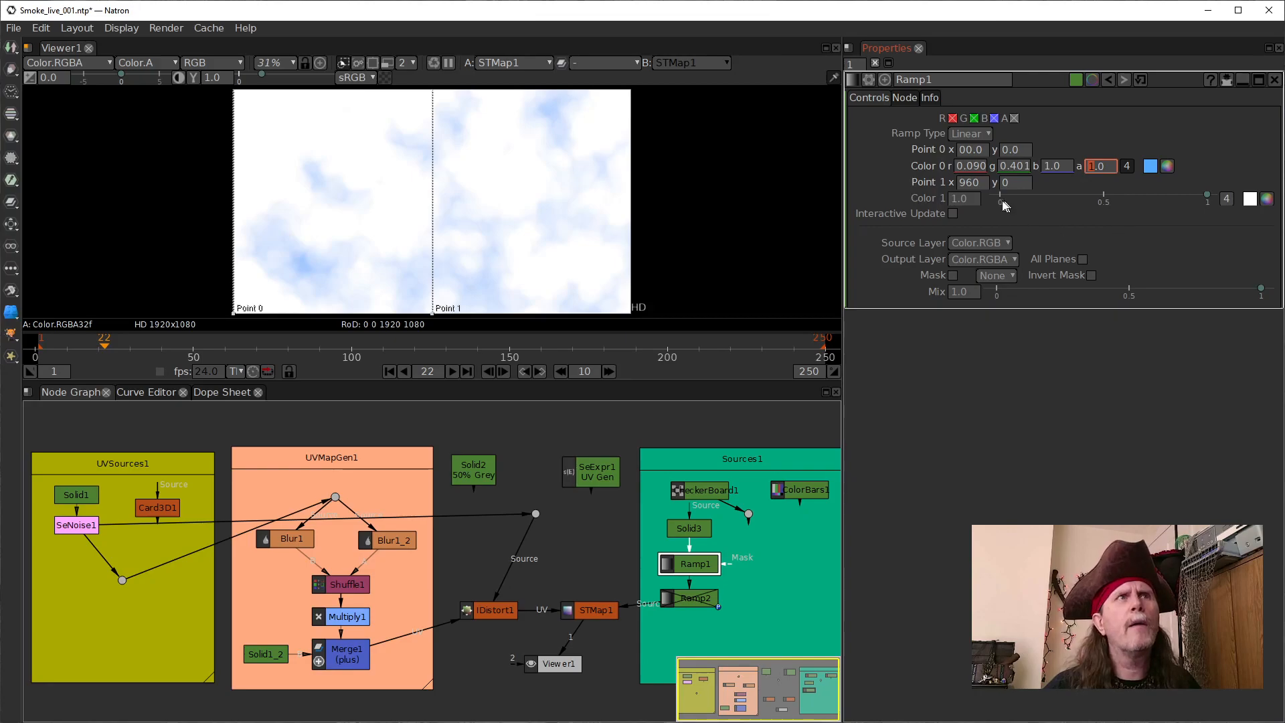
Step: Set Ramp1's Color 1 to a dark grey with red, green and blue at 66
click(1249, 200)
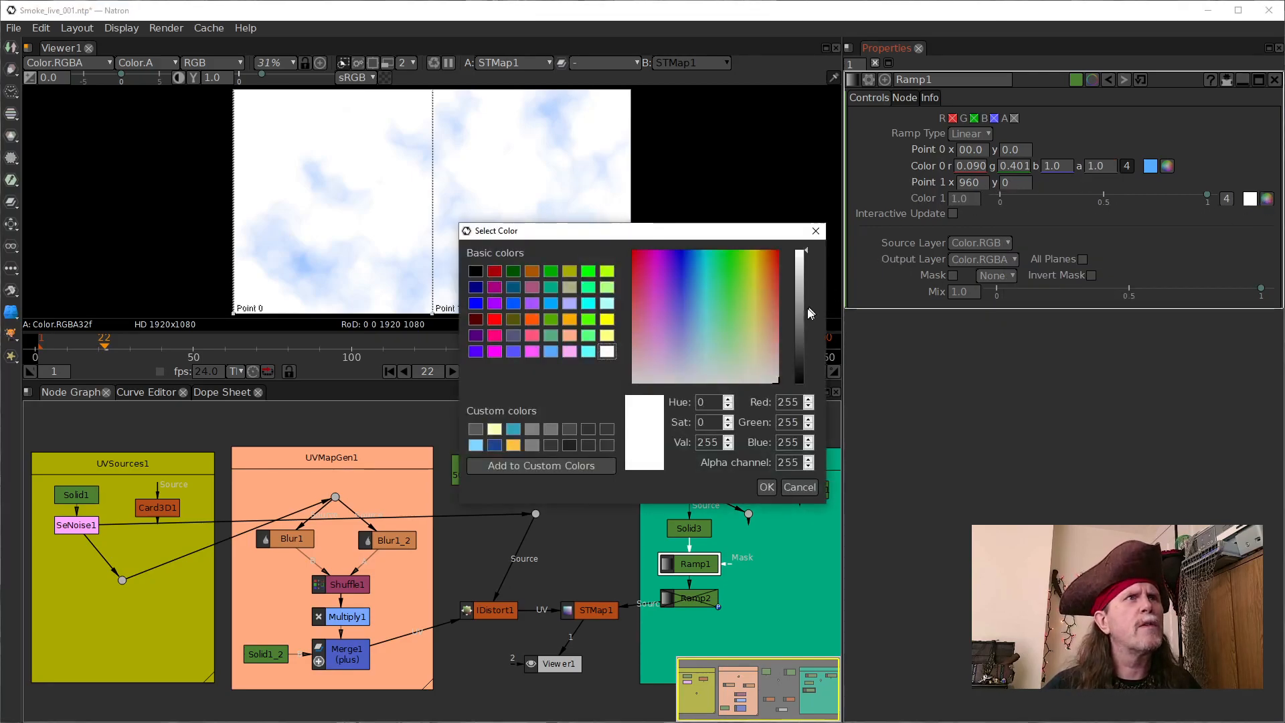
drag(803, 308, 797, 349)
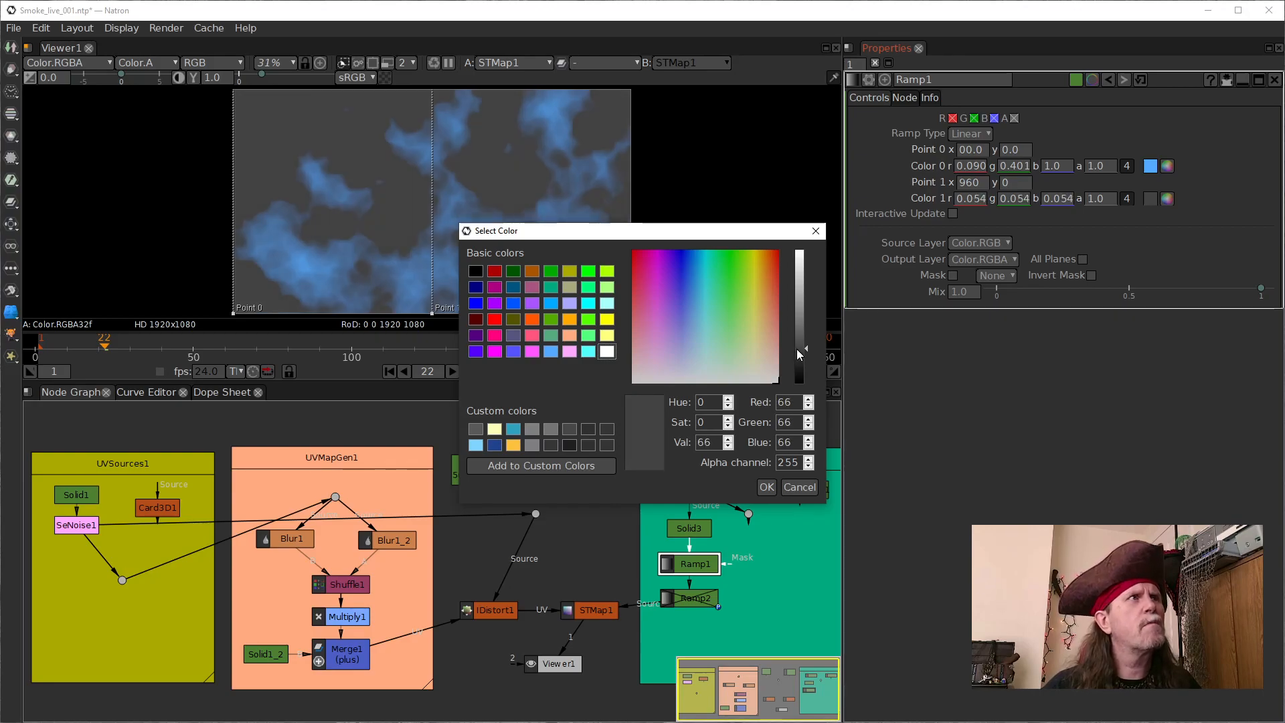
click(765, 489)
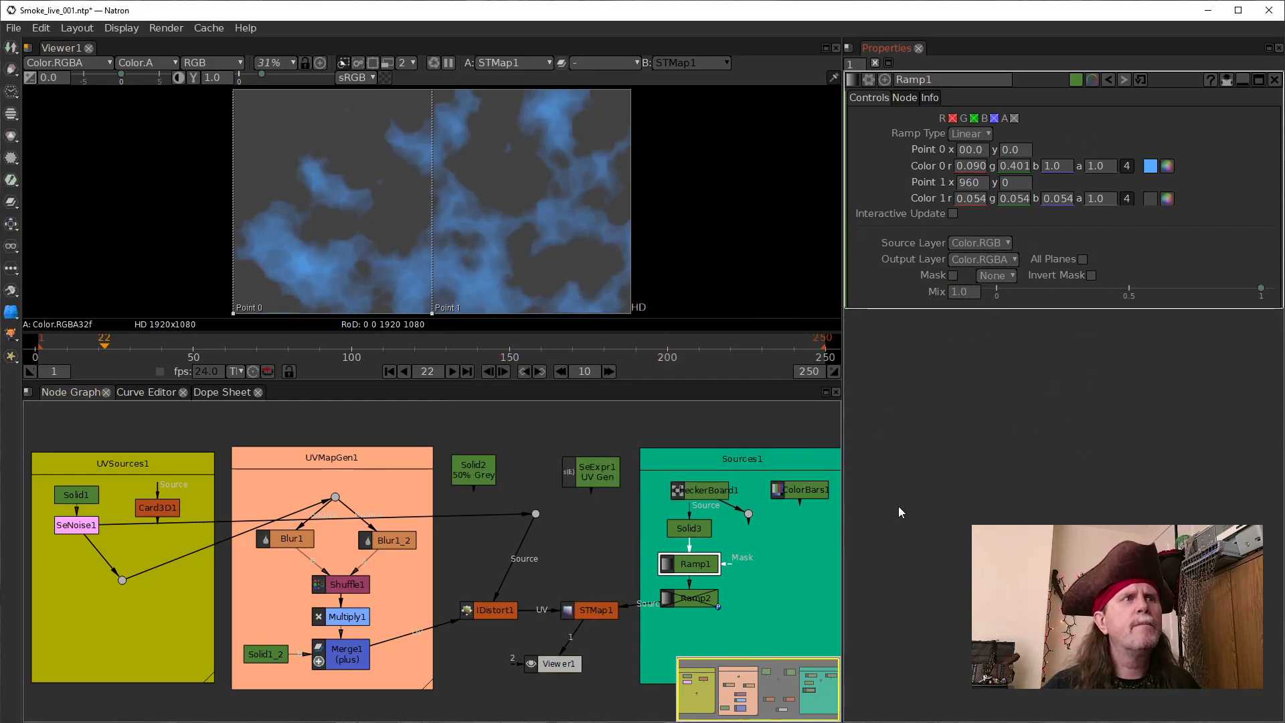
Step: Change Ramp1's Color 1 to the saved custom grey with red, green and blue at 89
click(696, 606)
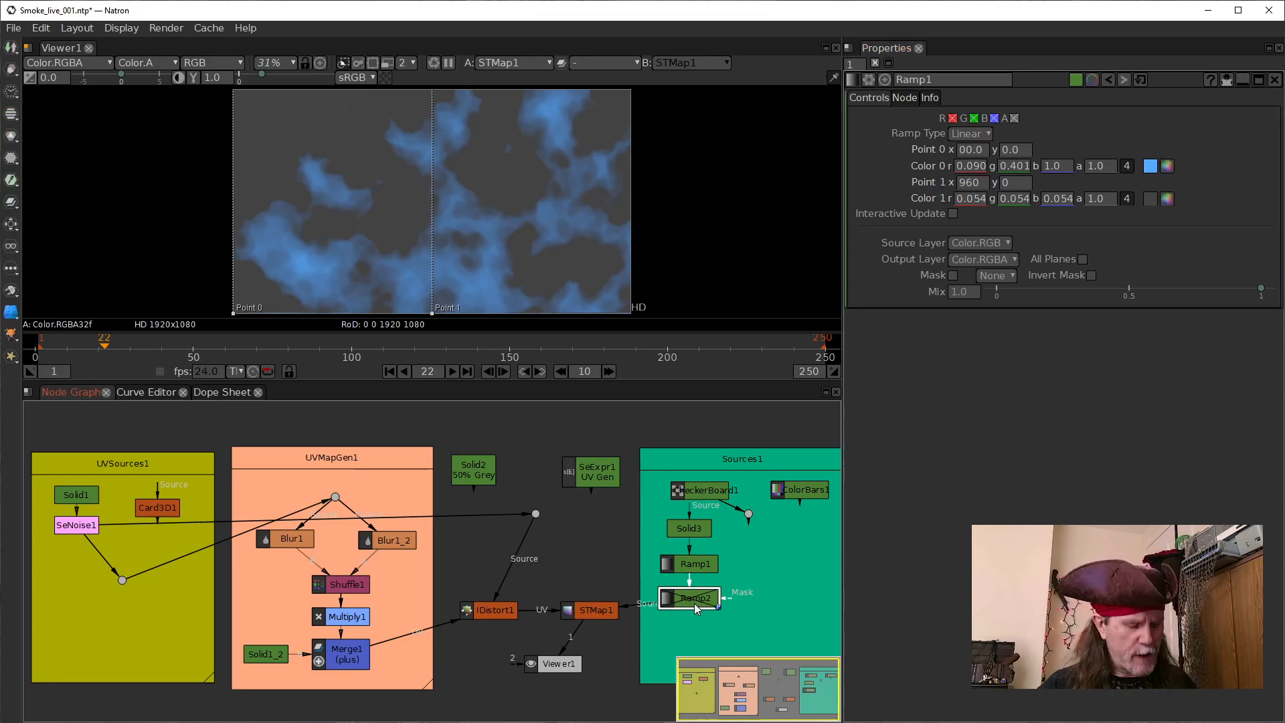
click(1168, 200)
click(475, 429)
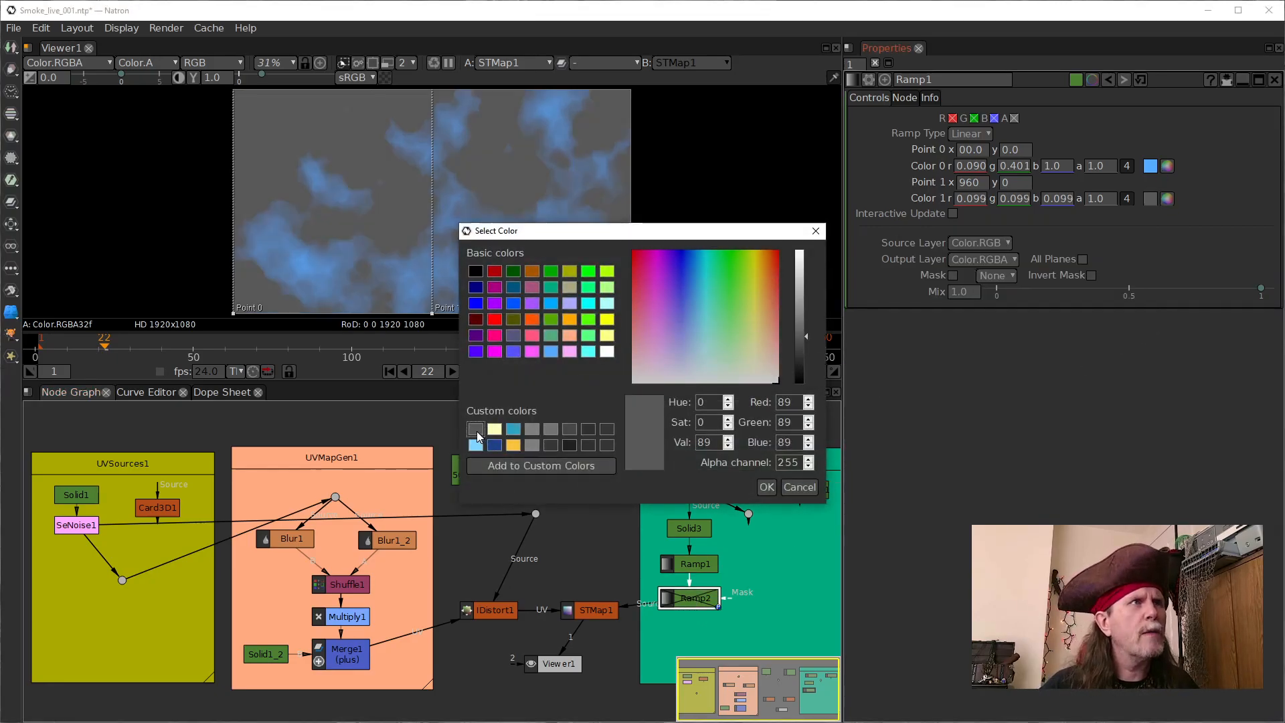
click(567, 430)
click(473, 432)
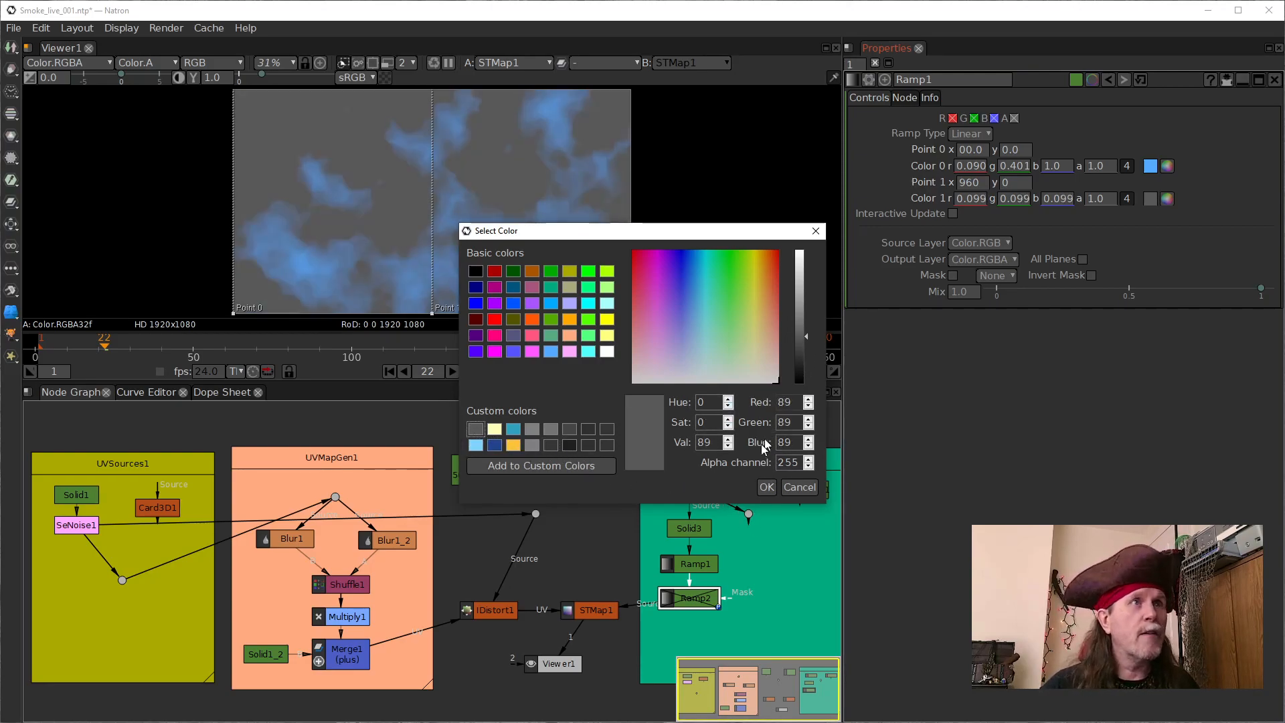
click(767, 486)
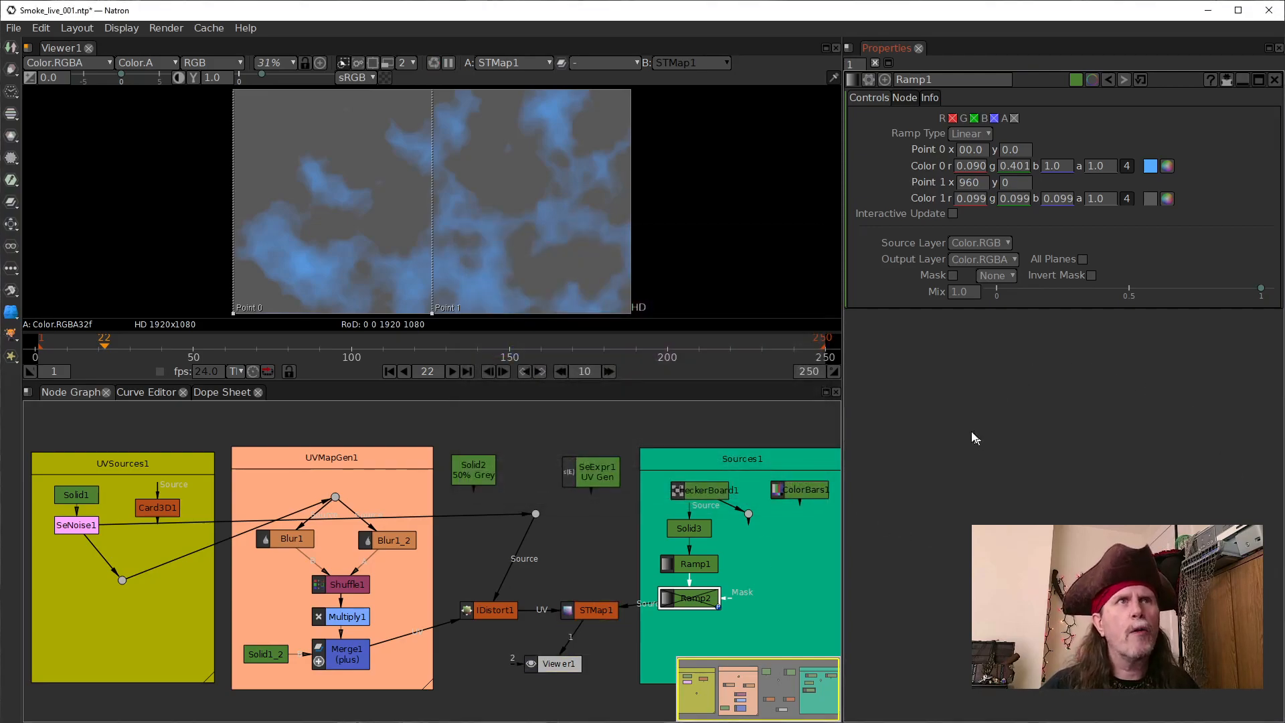
Step: Re-enable the Ramp2 node and open its properties
click(694, 600)
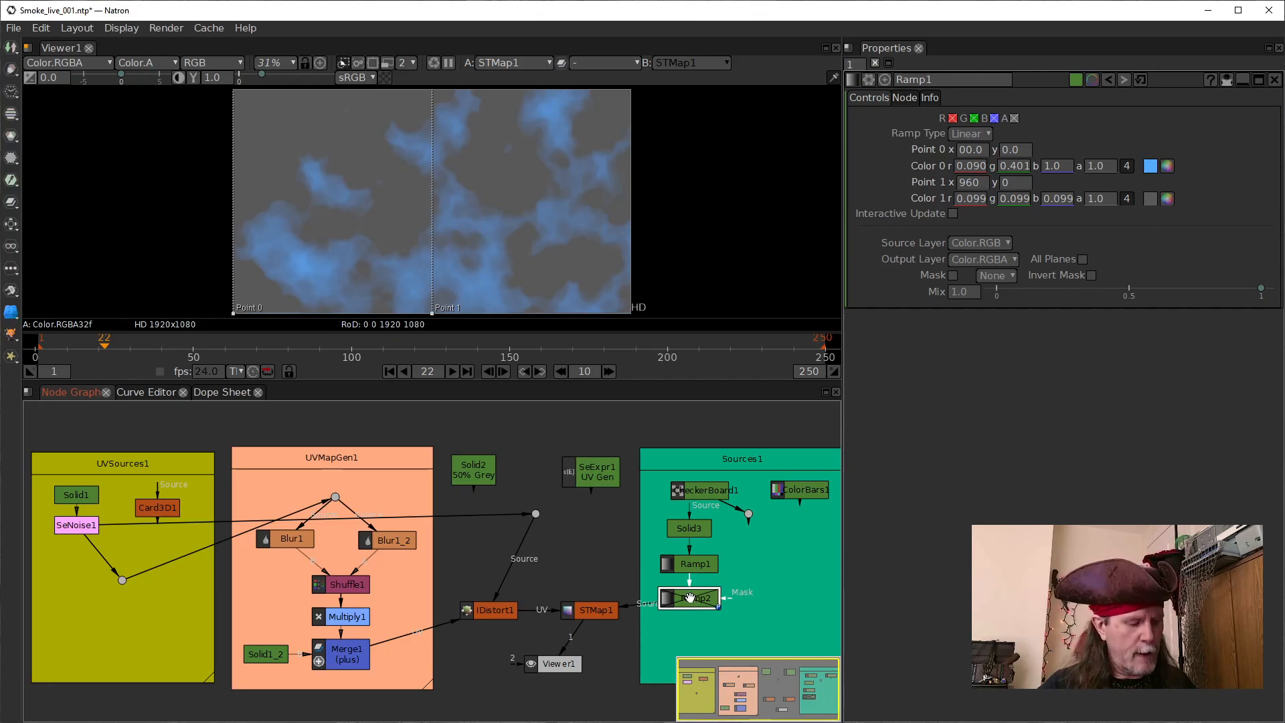
key(d)
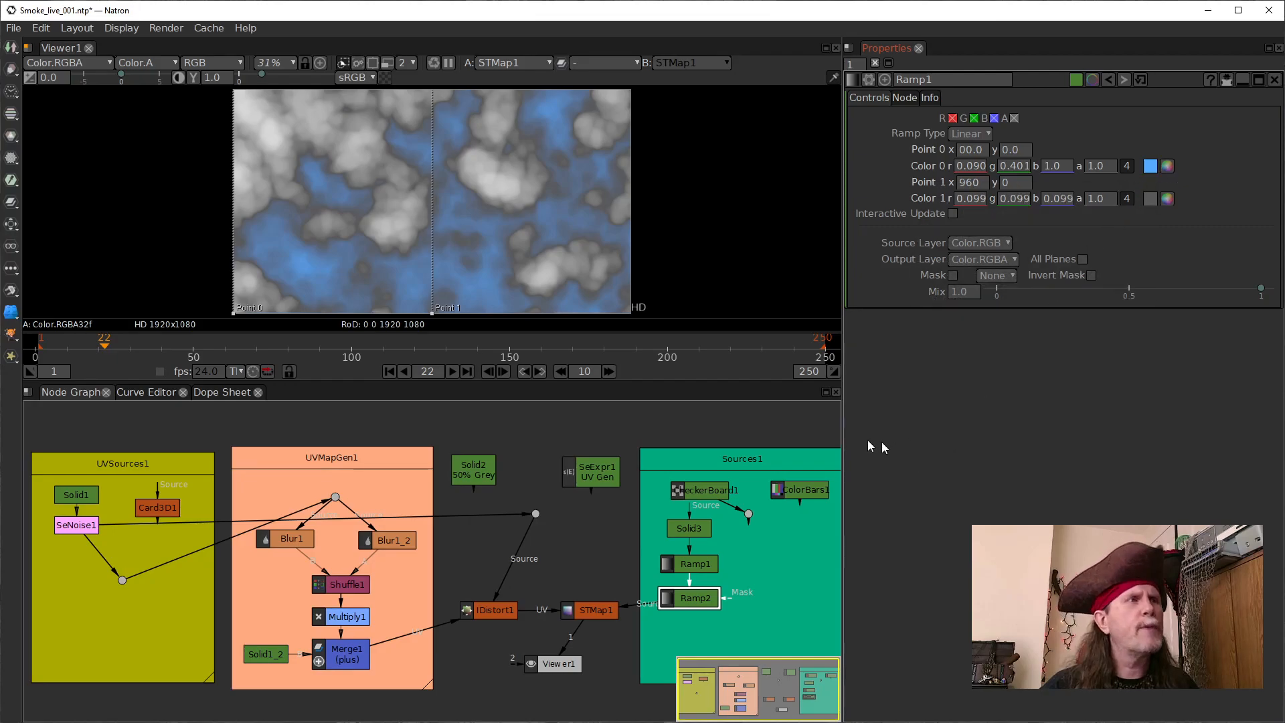
double_click(697, 598)
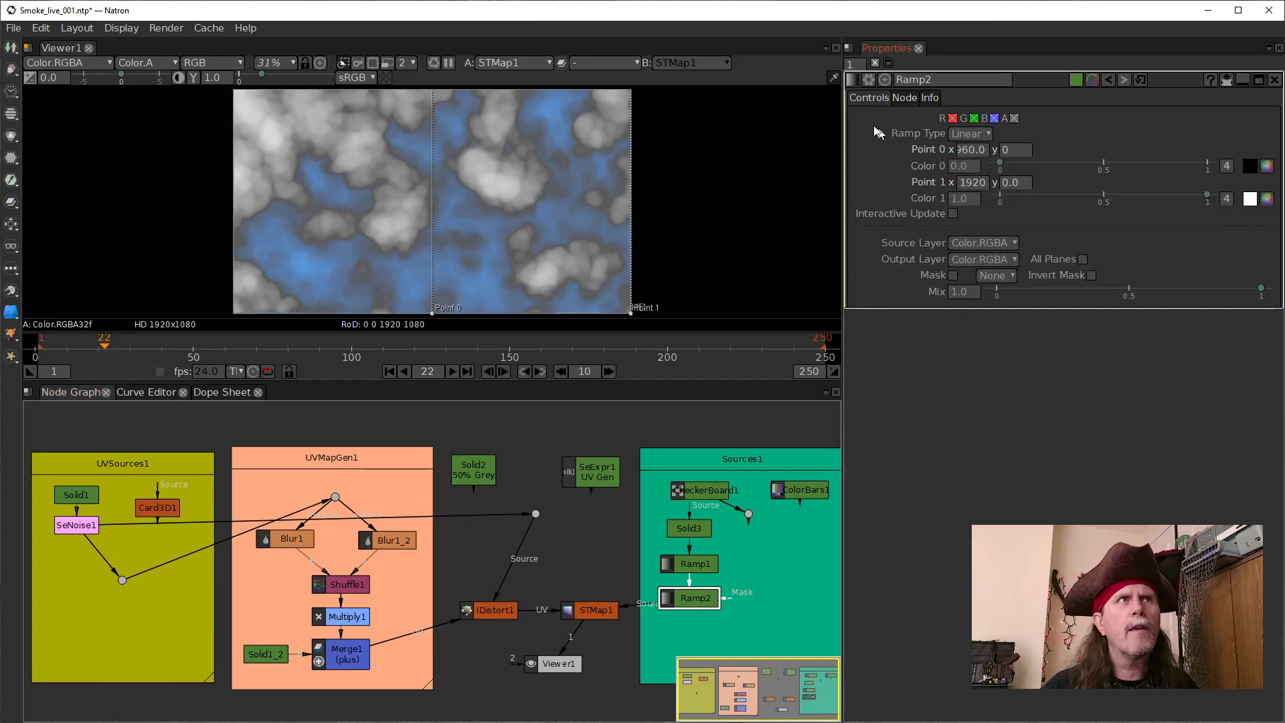
Step: Allow two node panels to stay open at once and show Ramp1's properties together with Ramp2's
double_click(851, 65)
text(2)
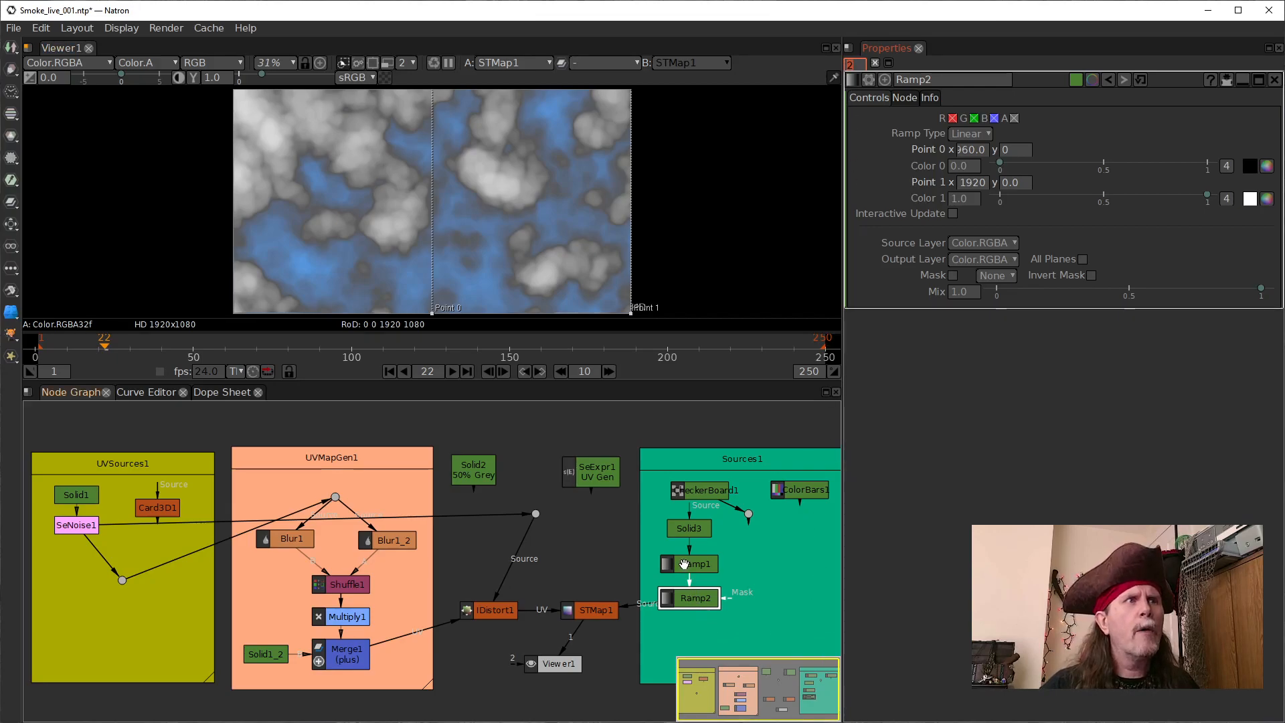
click(690, 591)
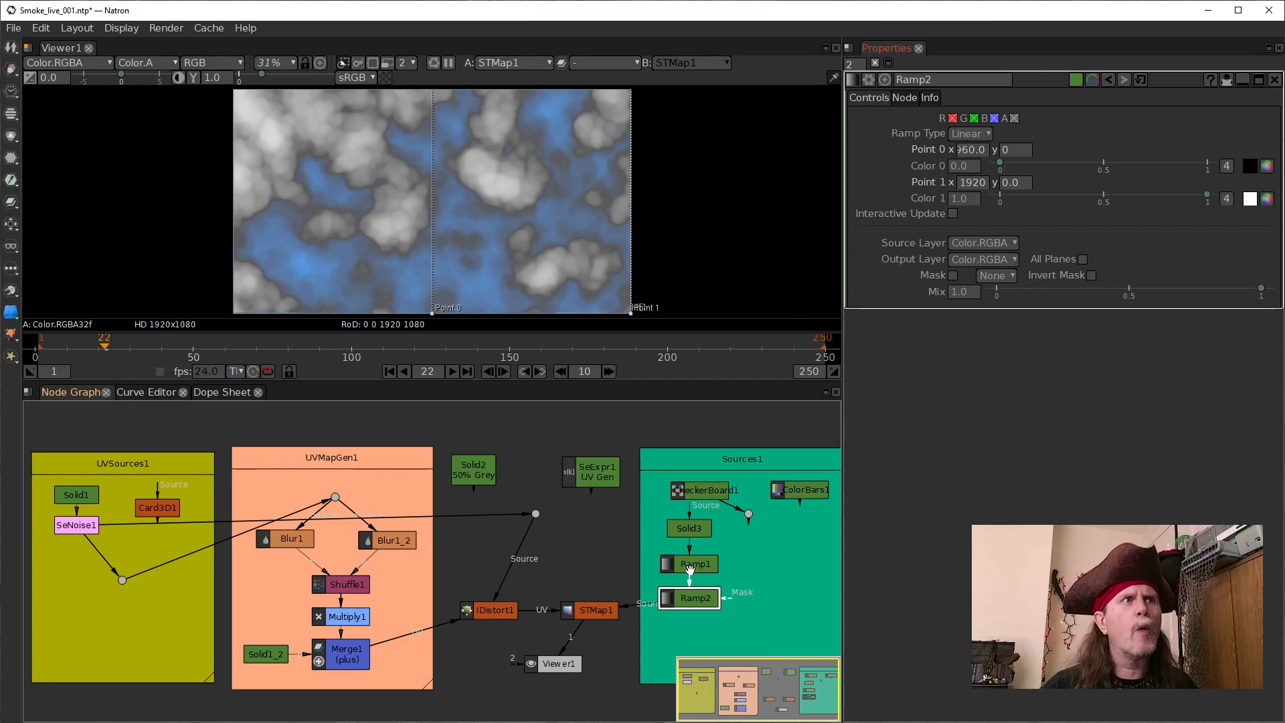
click(690, 564)
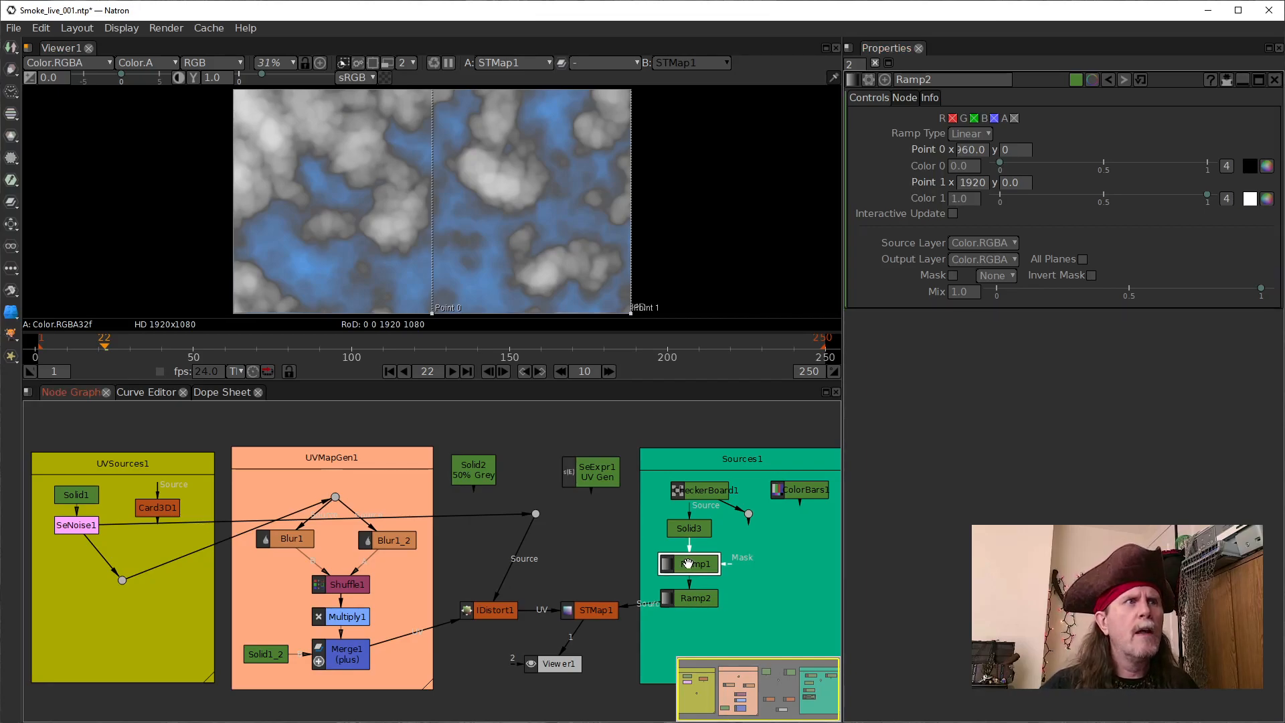
double_click(688, 564)
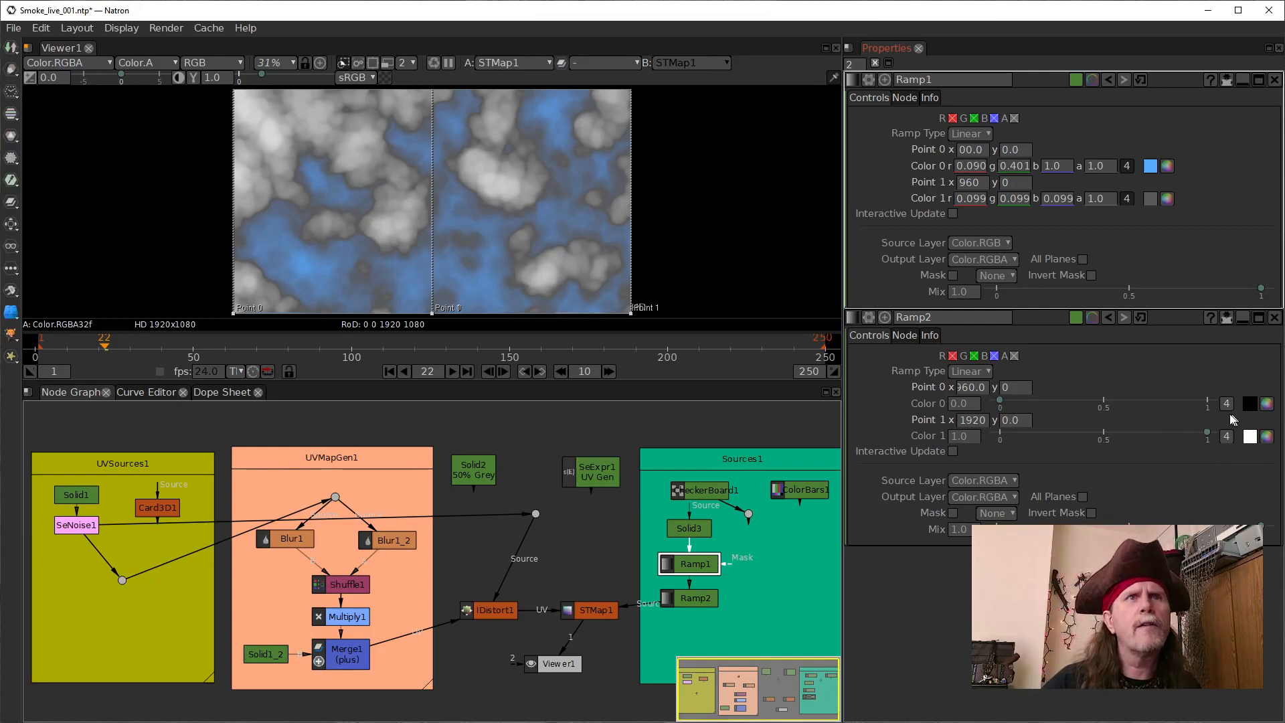
Step: Set Ramp2's Color 0 to the same saved custom grey as Ramp1's Color 1
click(1266, 405)
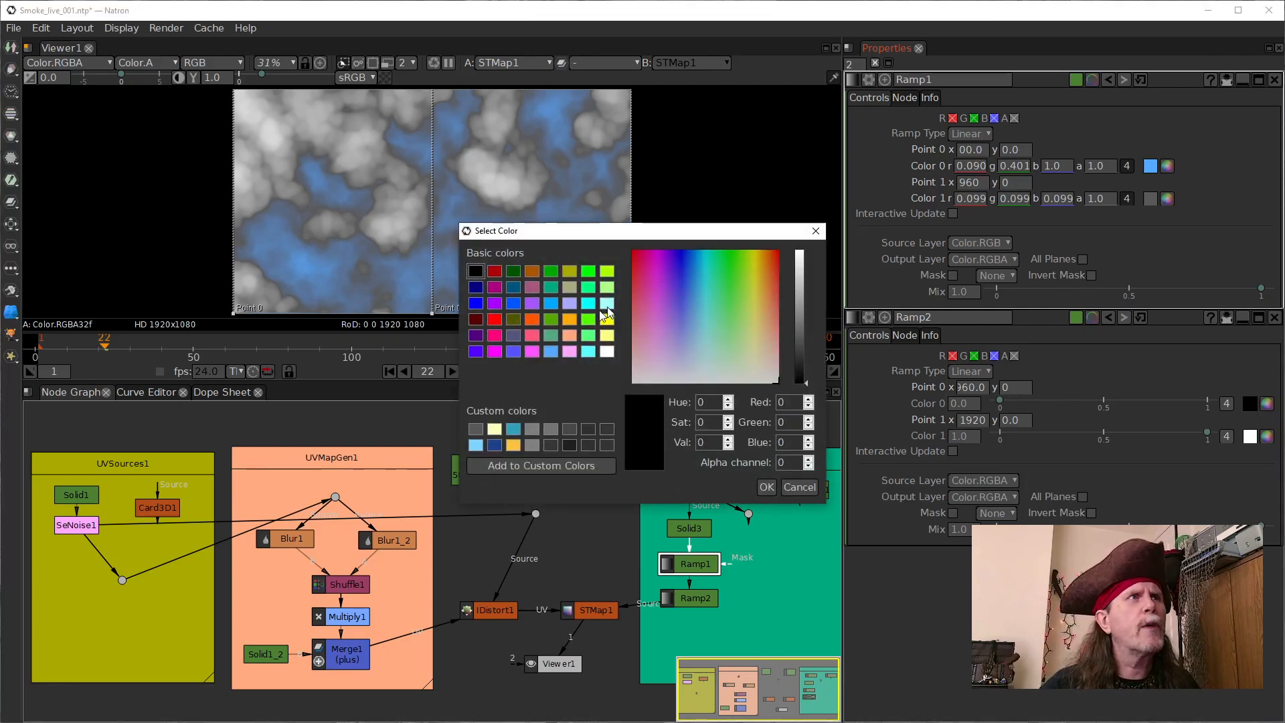
click(476, 429)
click(766, 487)
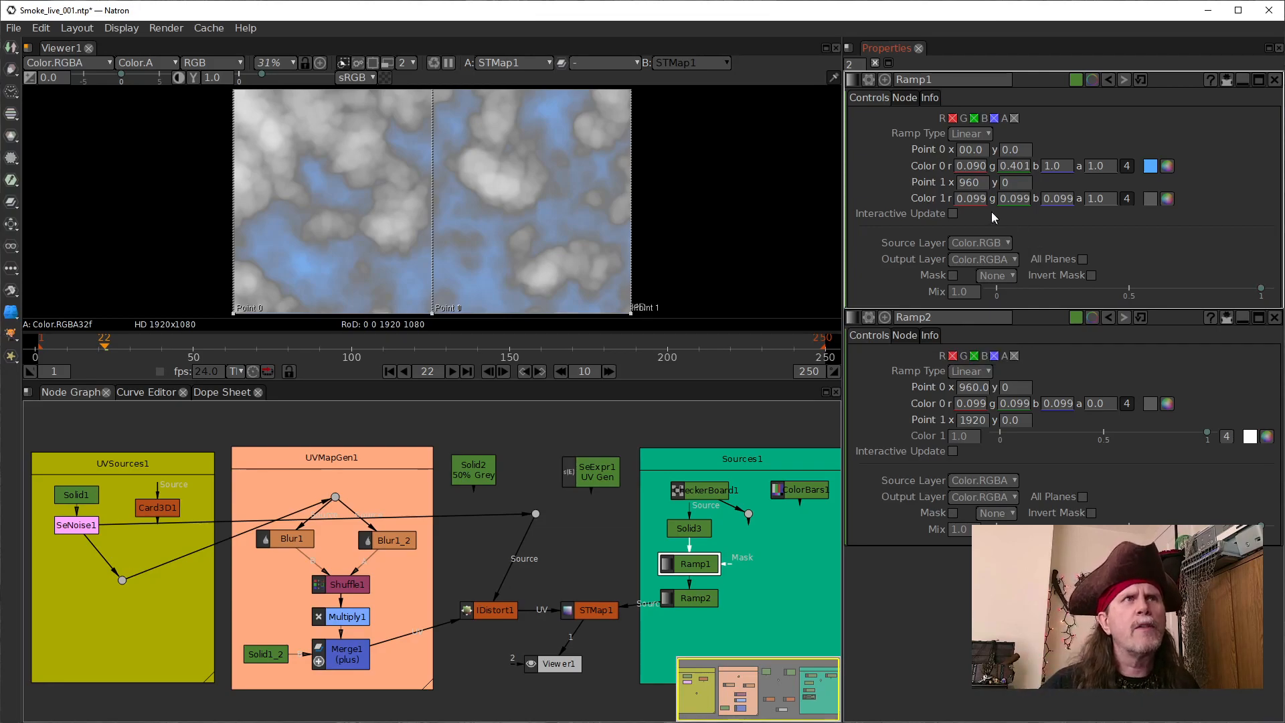
Step: Link Ramp1's Point 1 x to Ramp2's Point 0 x so that it follows that value
double_click(976, 388)
double_click(969, 385)
drag(967, 387, 966, 183)
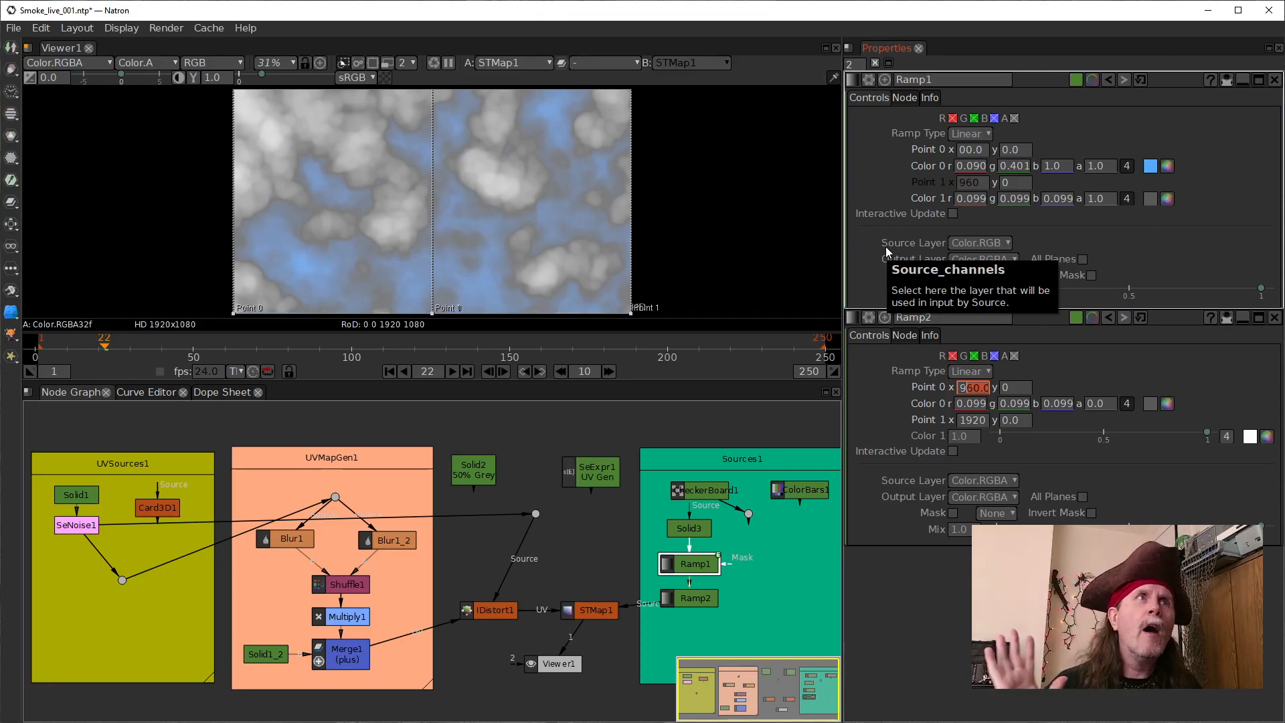
click(911, 420)
double_click(961, 388)
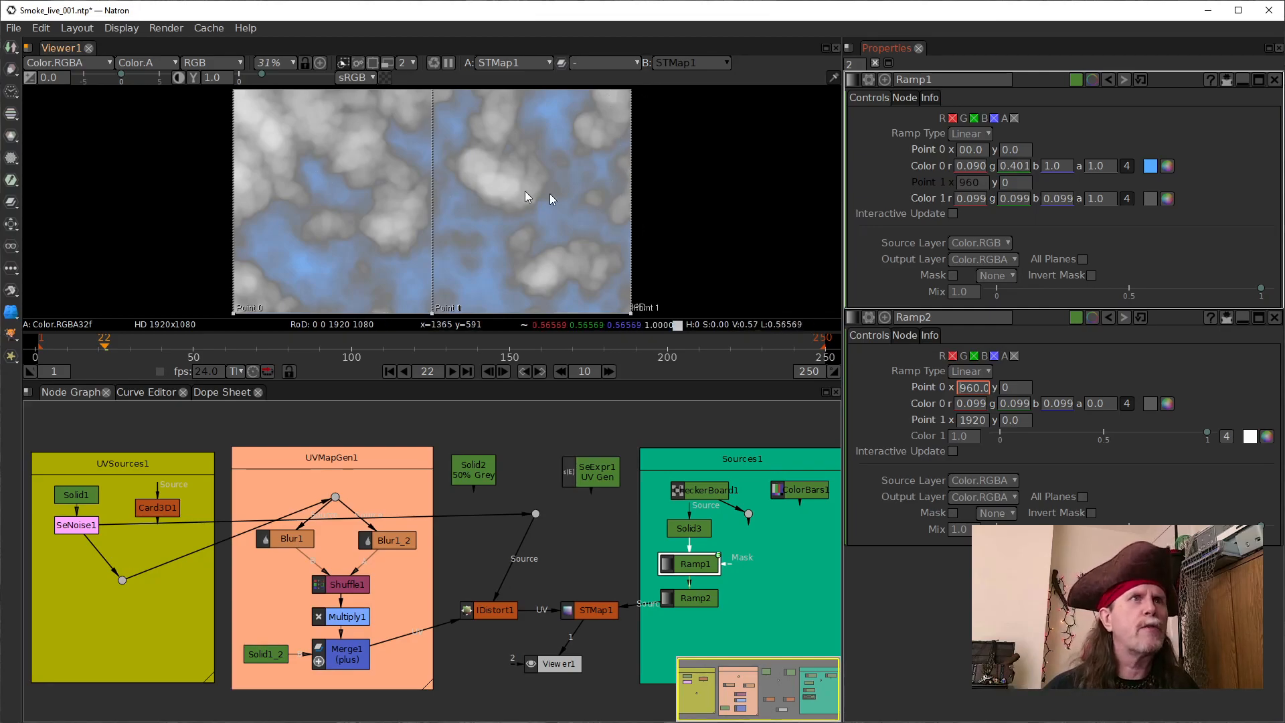
Step: Set the ramp type of both Ramp2 and Ramp1 to Smooth
click(982, 372)
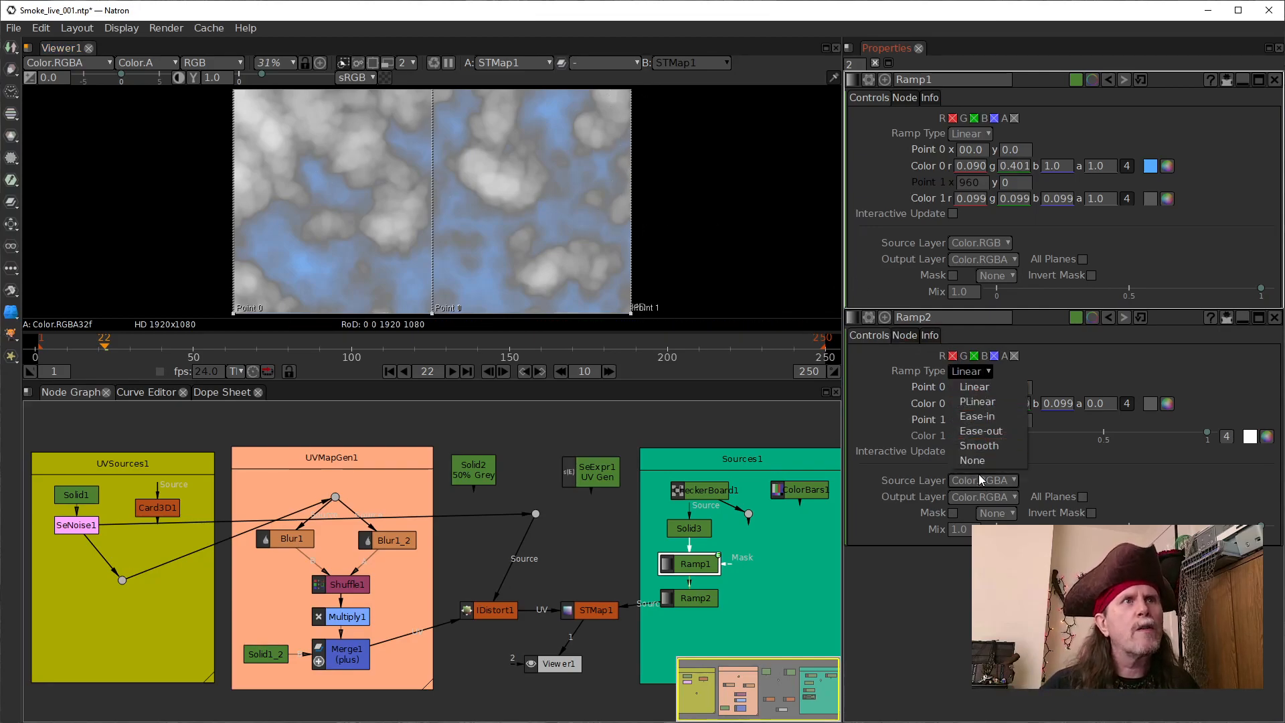
click(973, 449)
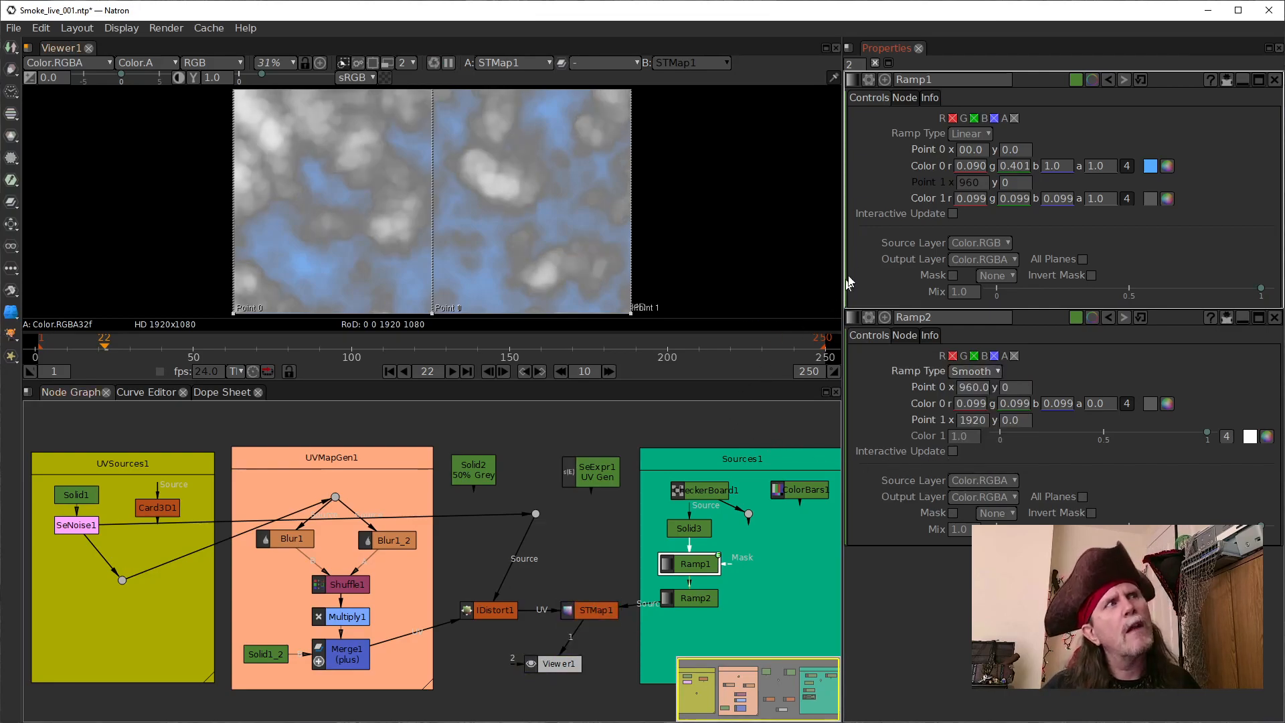
click(982, 137)
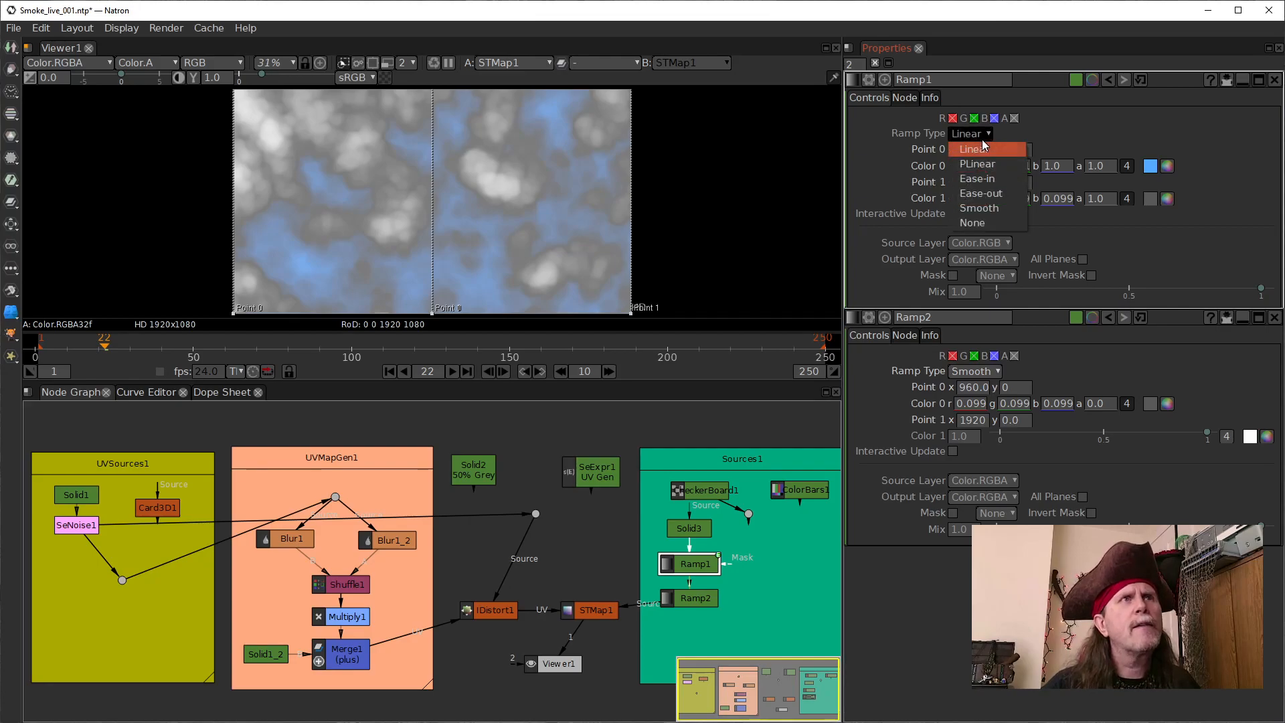
click(979, 208)
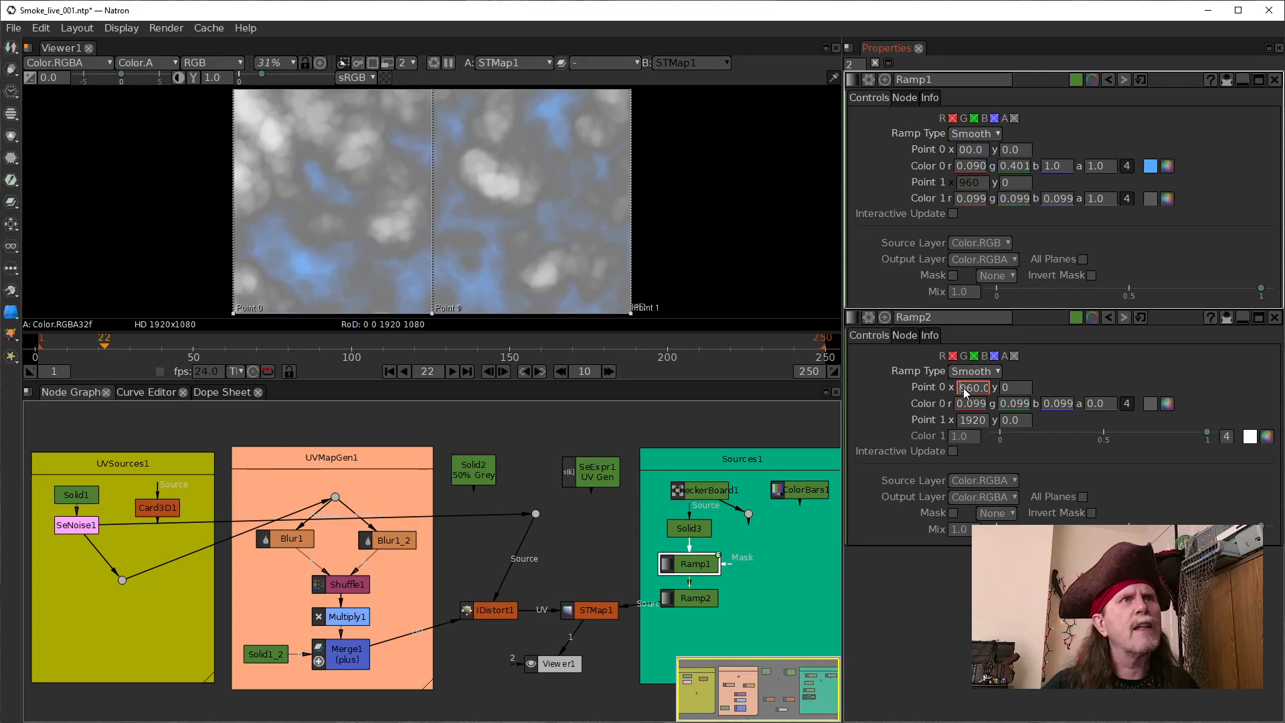
Step: Lower Ramp2's Point 0 x to 660 to shift the point shared by both ramps
scroll(963, 388, down, 1)
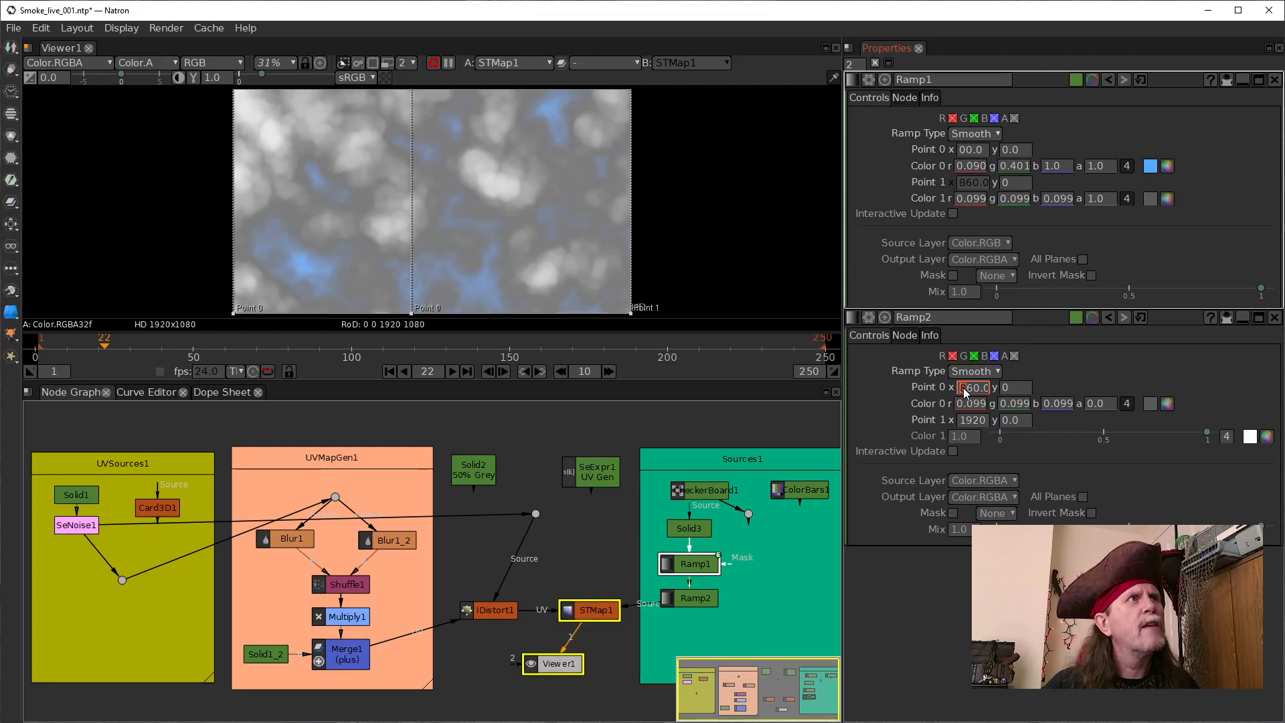
scroll(963, 388, down, 1)
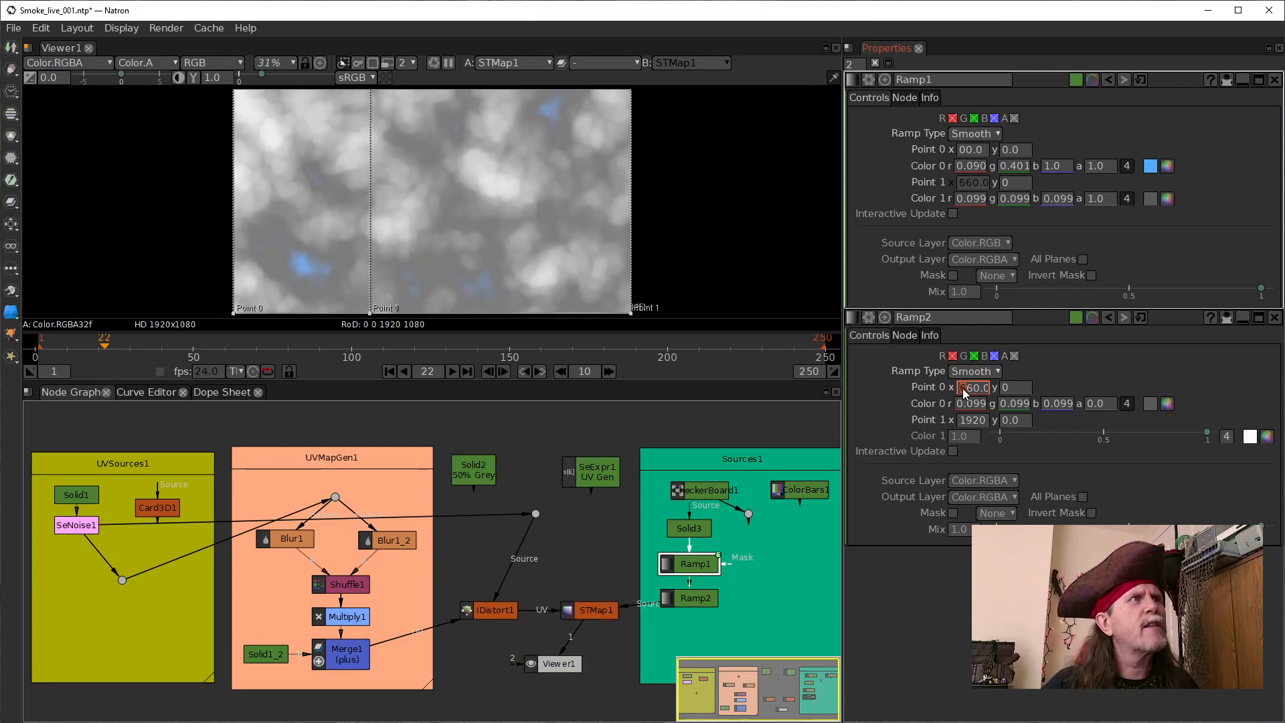
key(Down)
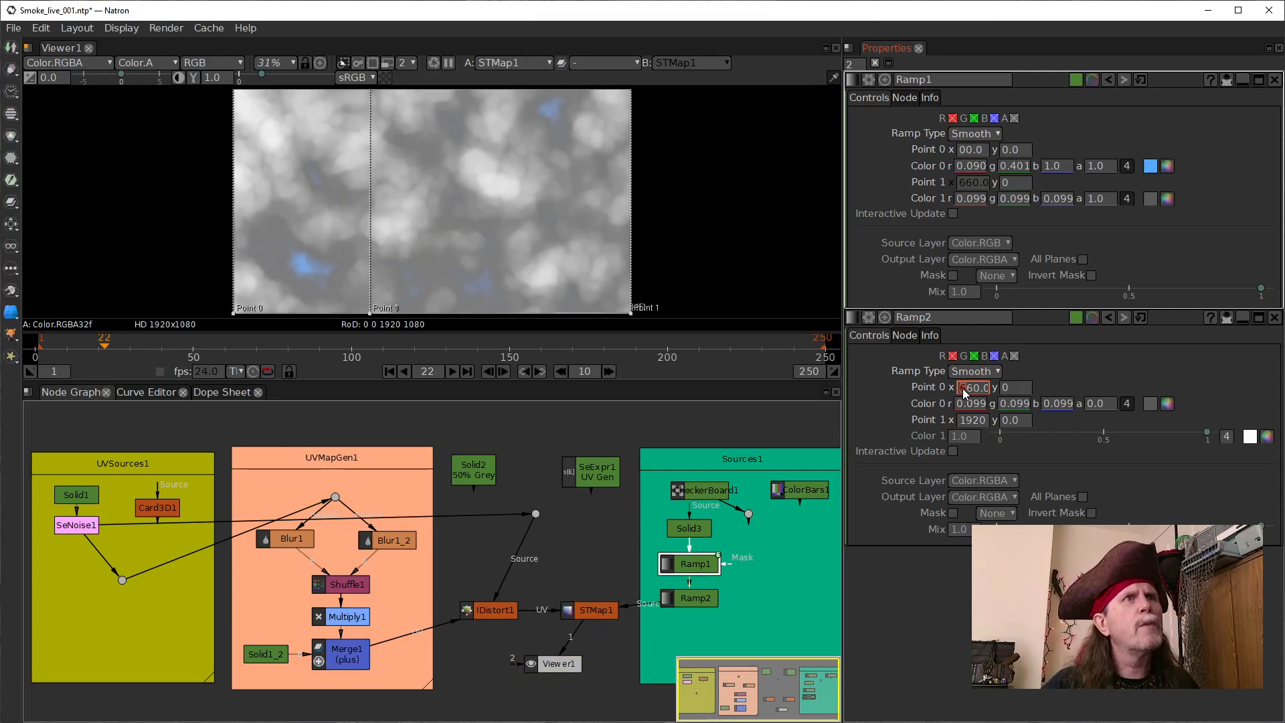
Step: Raise Ramp1's Point 0 x to 400 to widen the blue areas
click(961, 151)
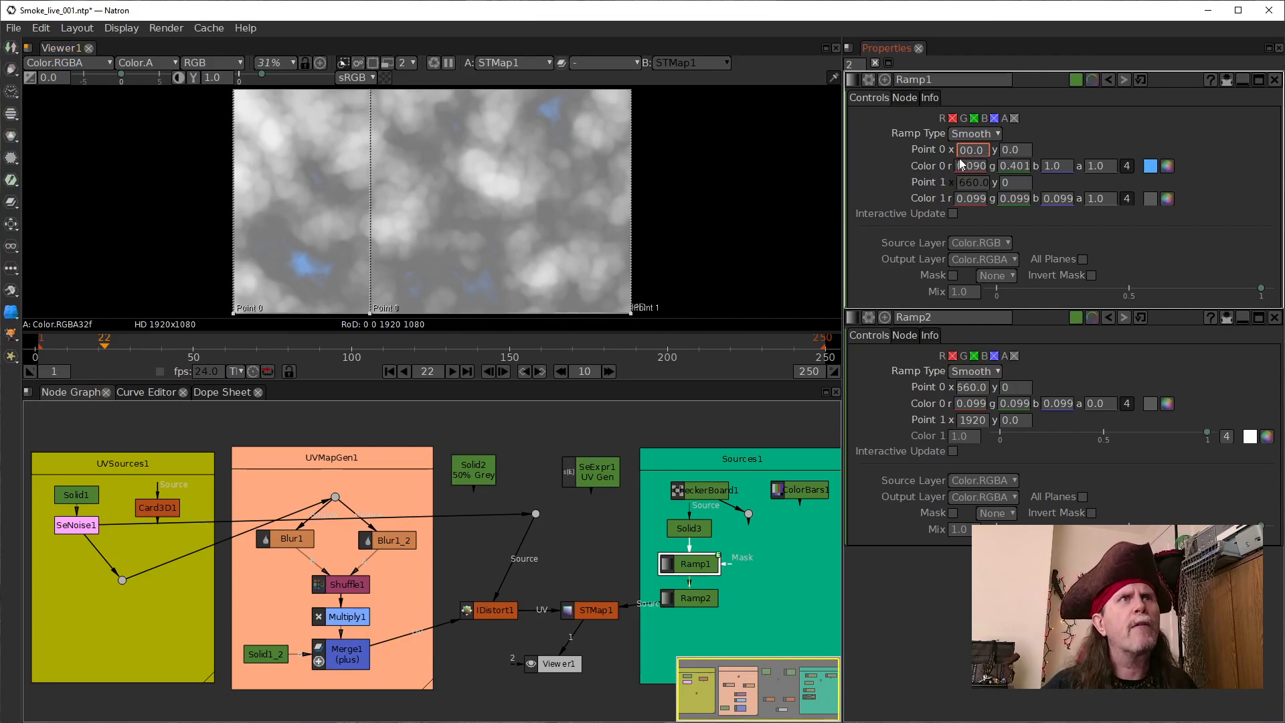
scroll(960, 152, up, 1)
scroll(959, 152, up, 2)
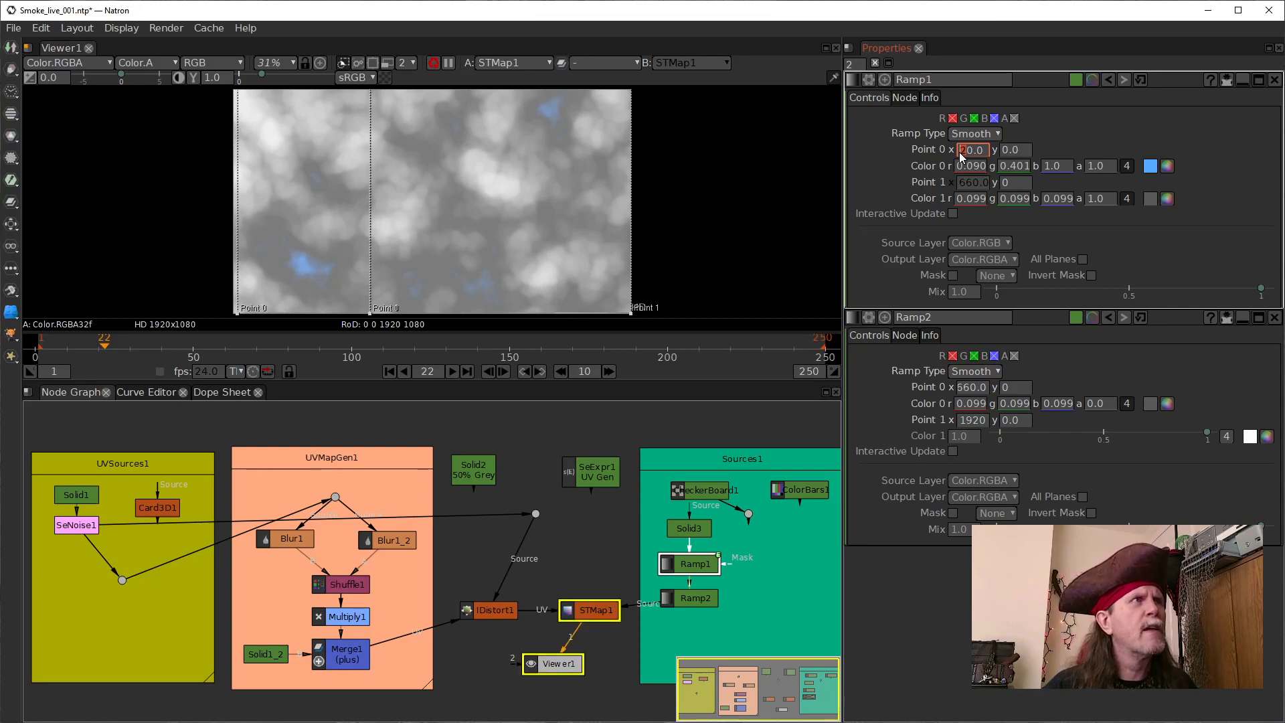
scroll(958, 151, up, 8)
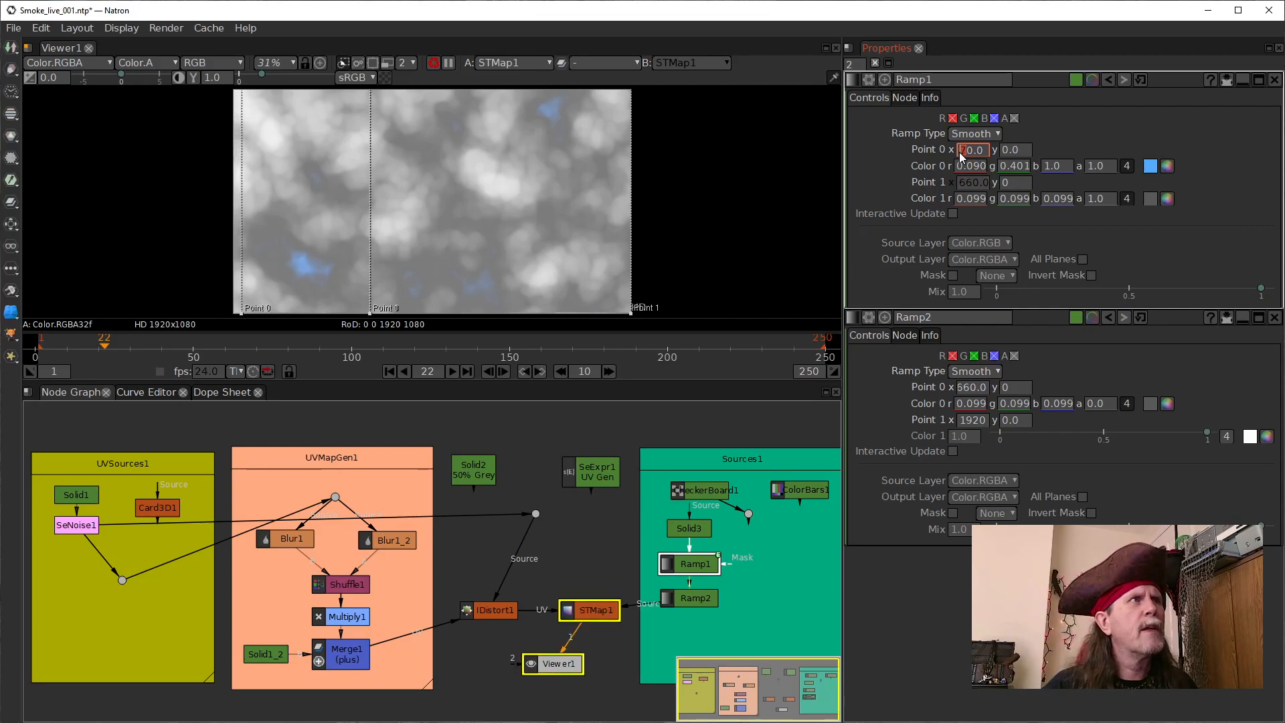
scroll(959, 151, up, 8)
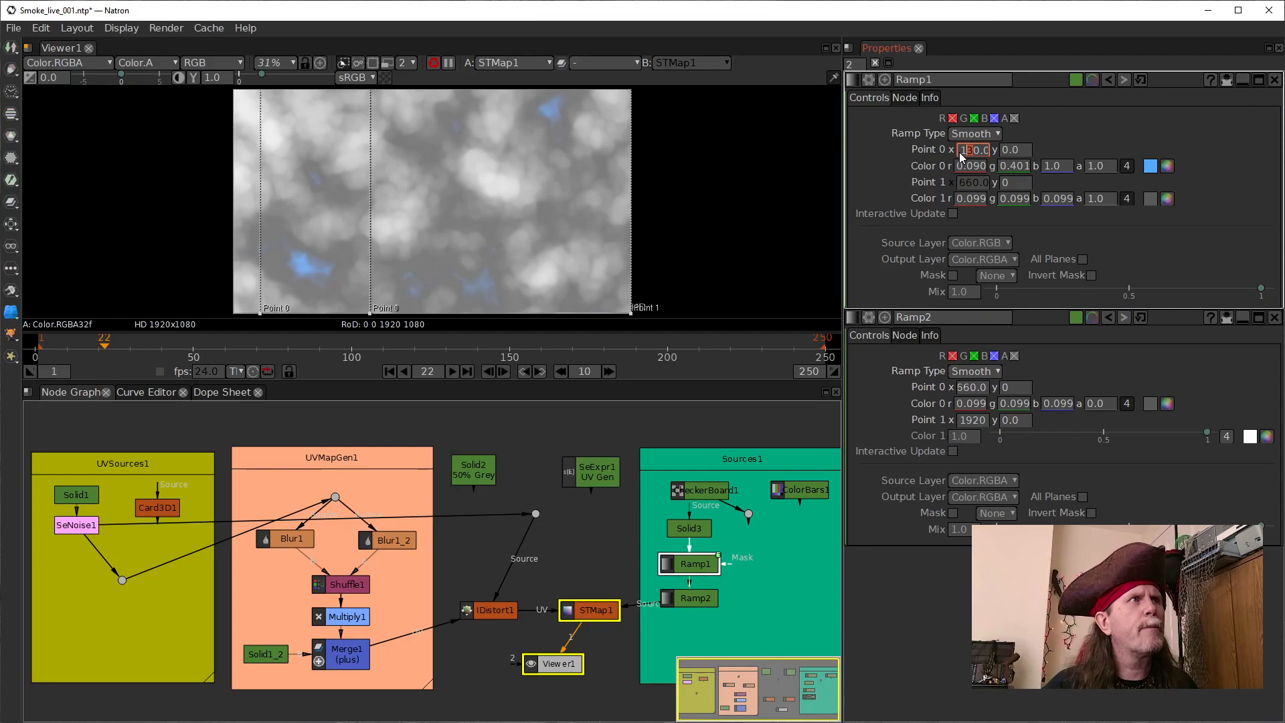
scroll(958, 151, up, 7)
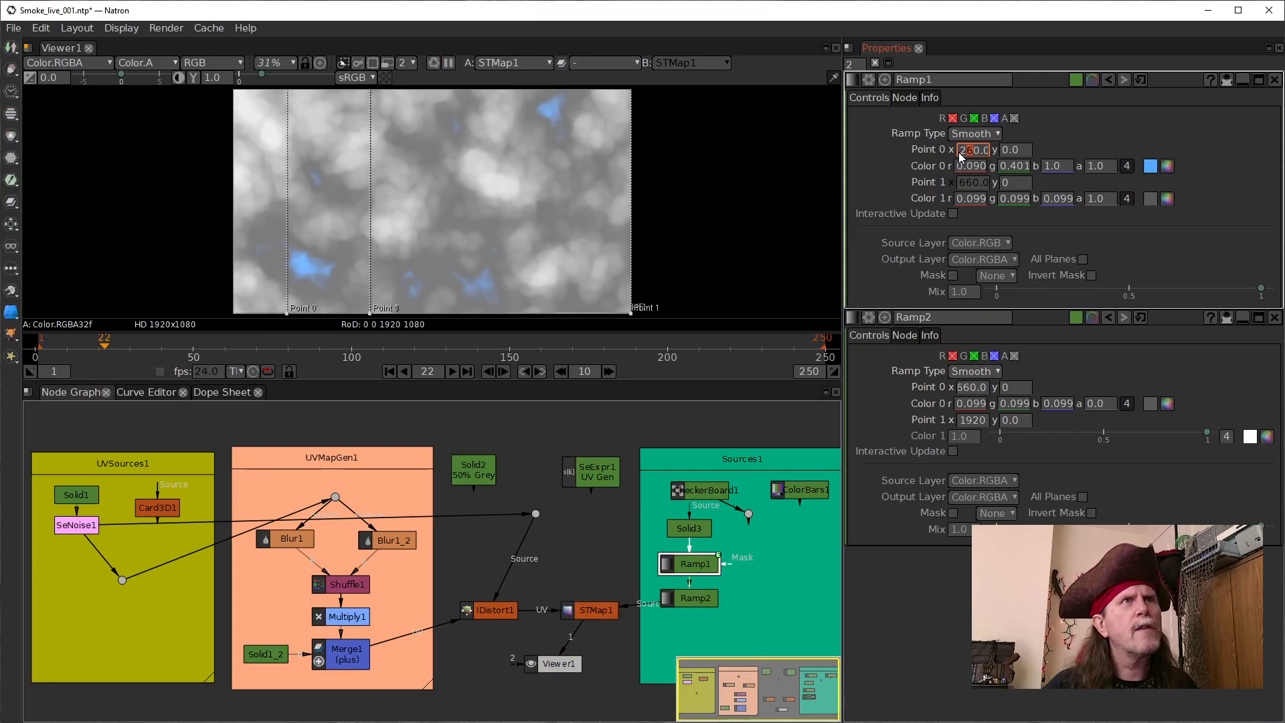
scroll(966, 151, down, 1)
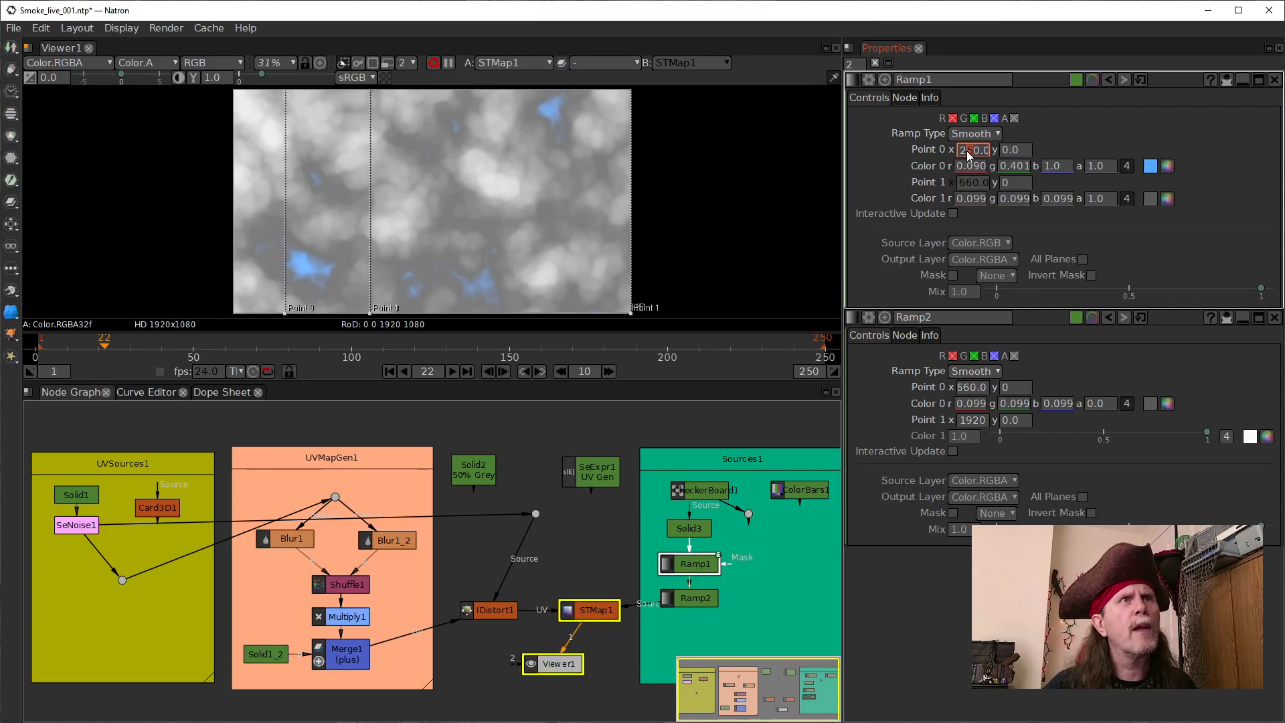
scroll(965, 151, down, 5)
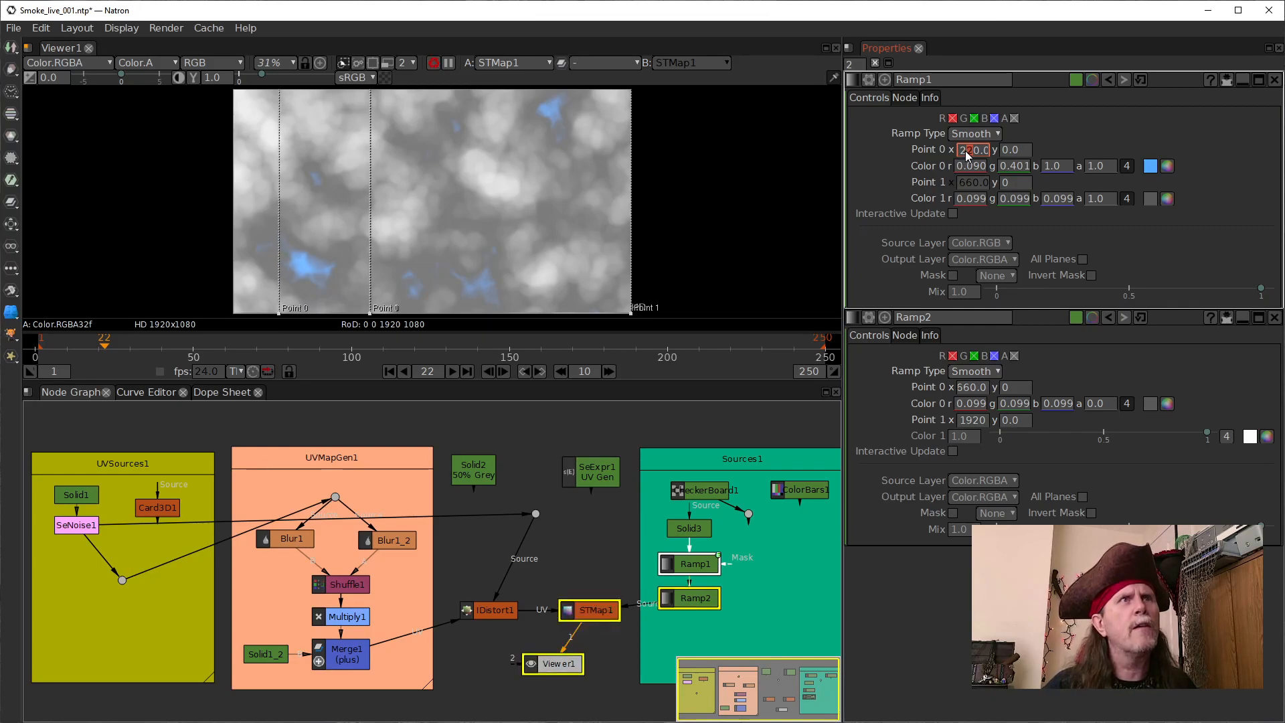
scroll(959, 150, up, 10)
scroll(959, 151, up, 10)
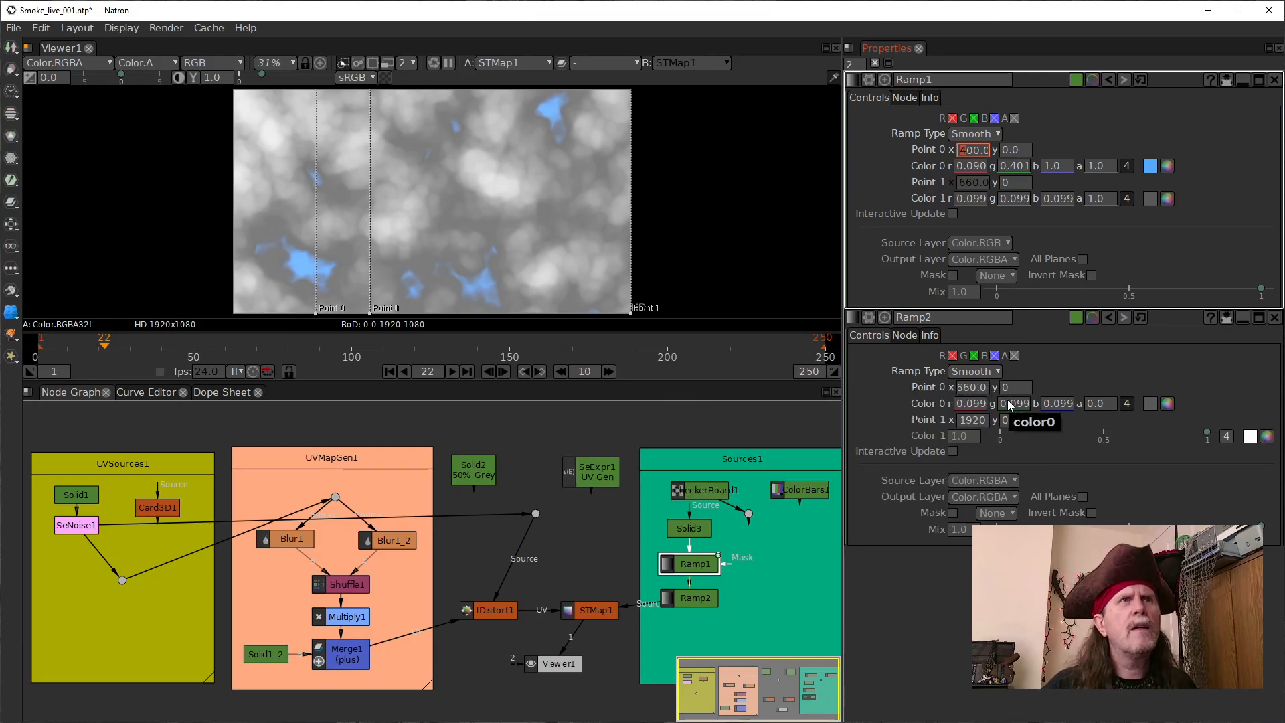
Step: Raise Ramp2's Point 0 x to 760, moving Ramp1's linked Point 1 along with it
click(960, 388)
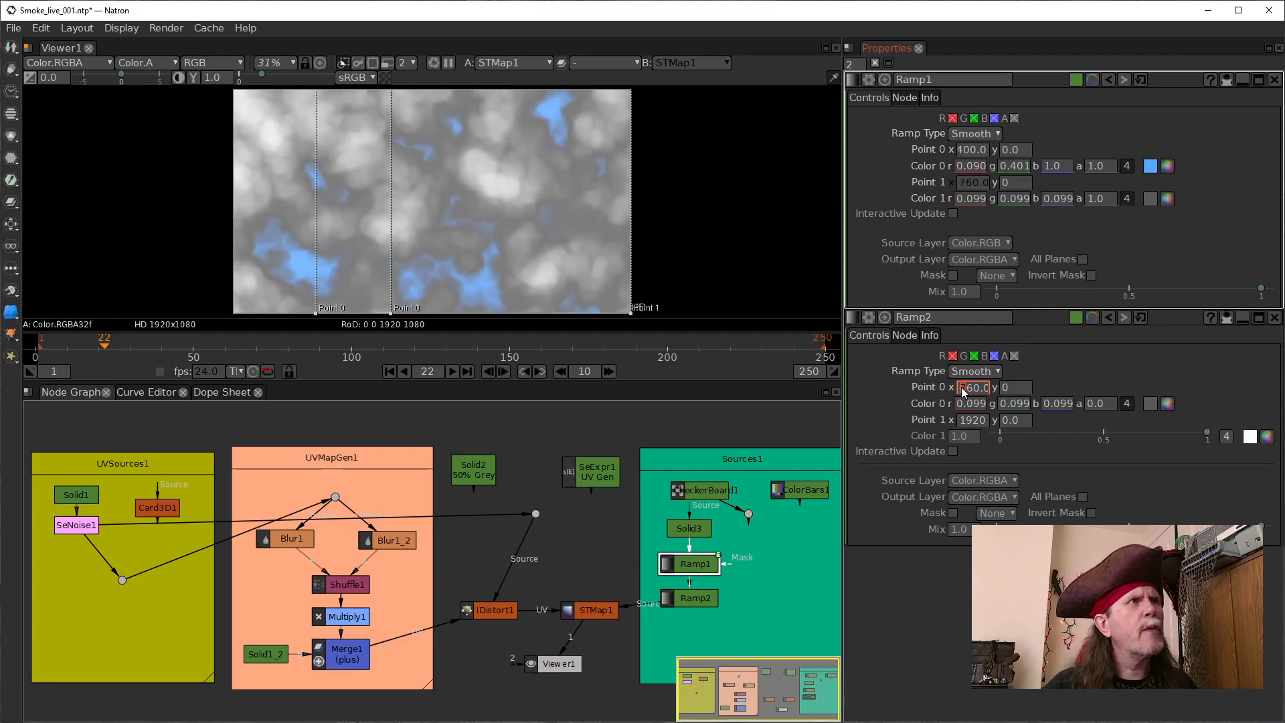
scroll(961, 387, up, 1)
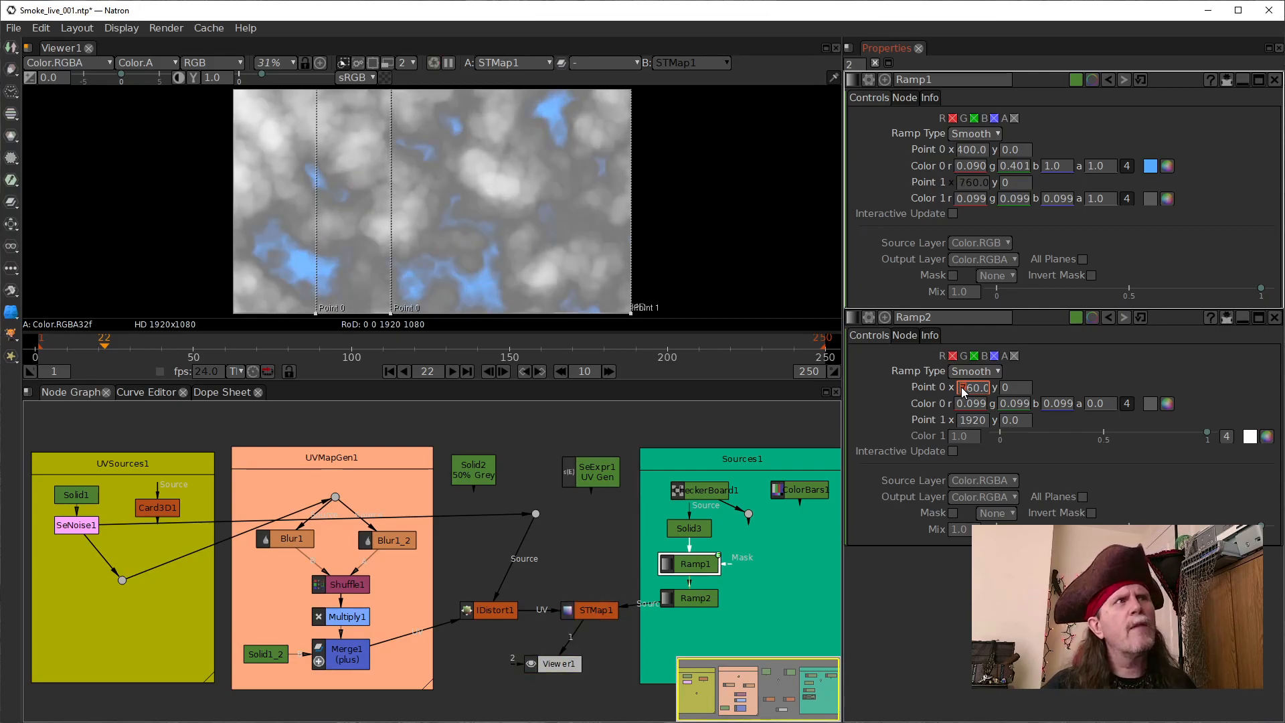
Step: Lower Ramp2's Point 0 x to 660 and set Ramp1's ramp type to Ease-in after trying PLinear
scroll(962, 387, down, 1)
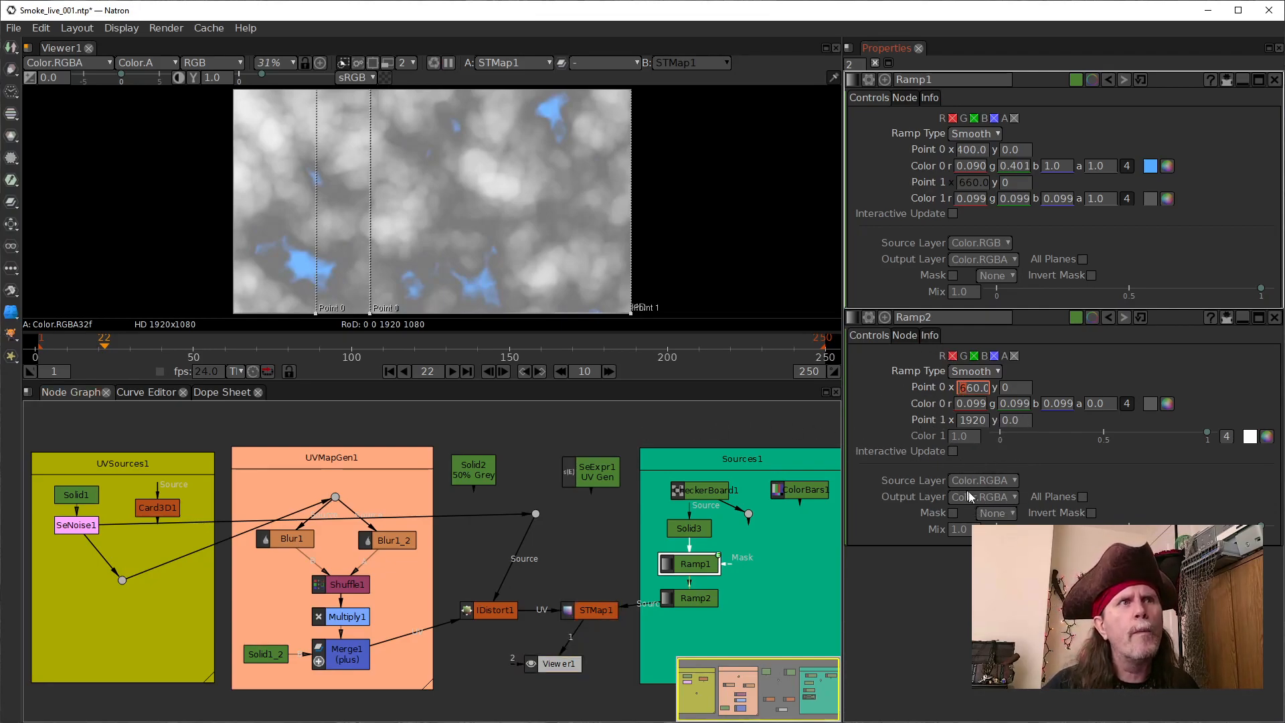
click(971, 134)
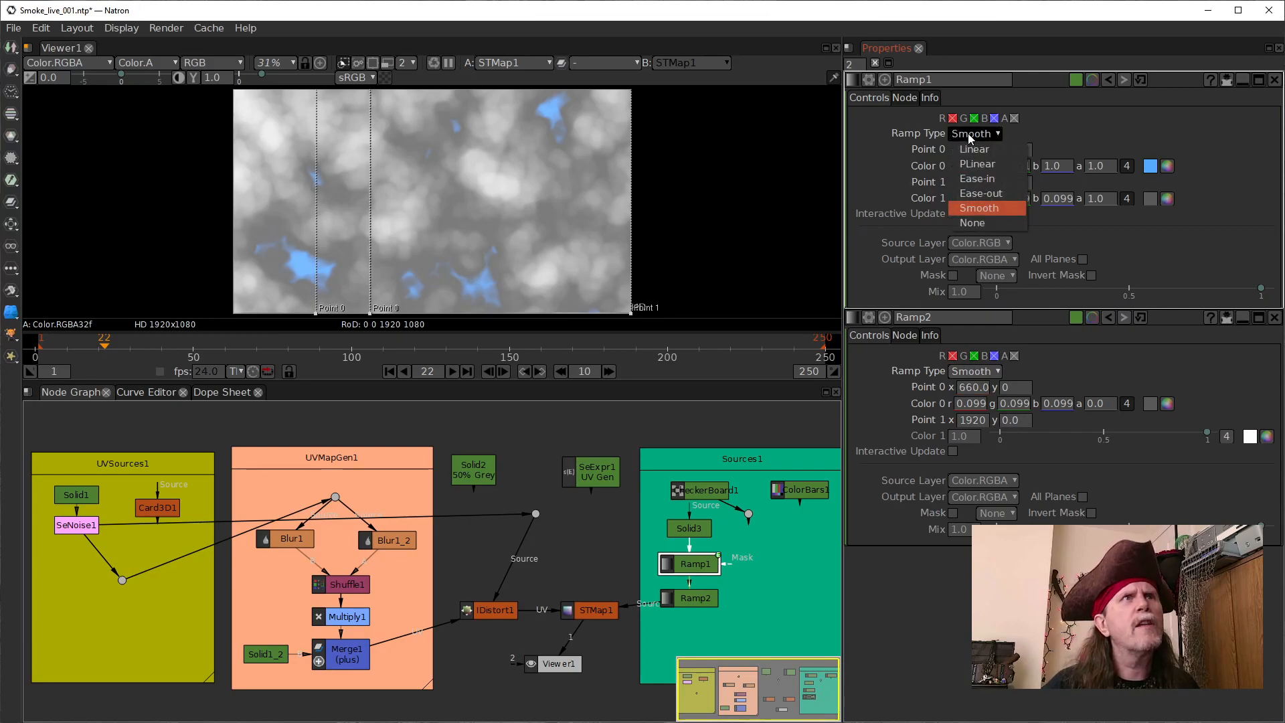
click(971, 163)
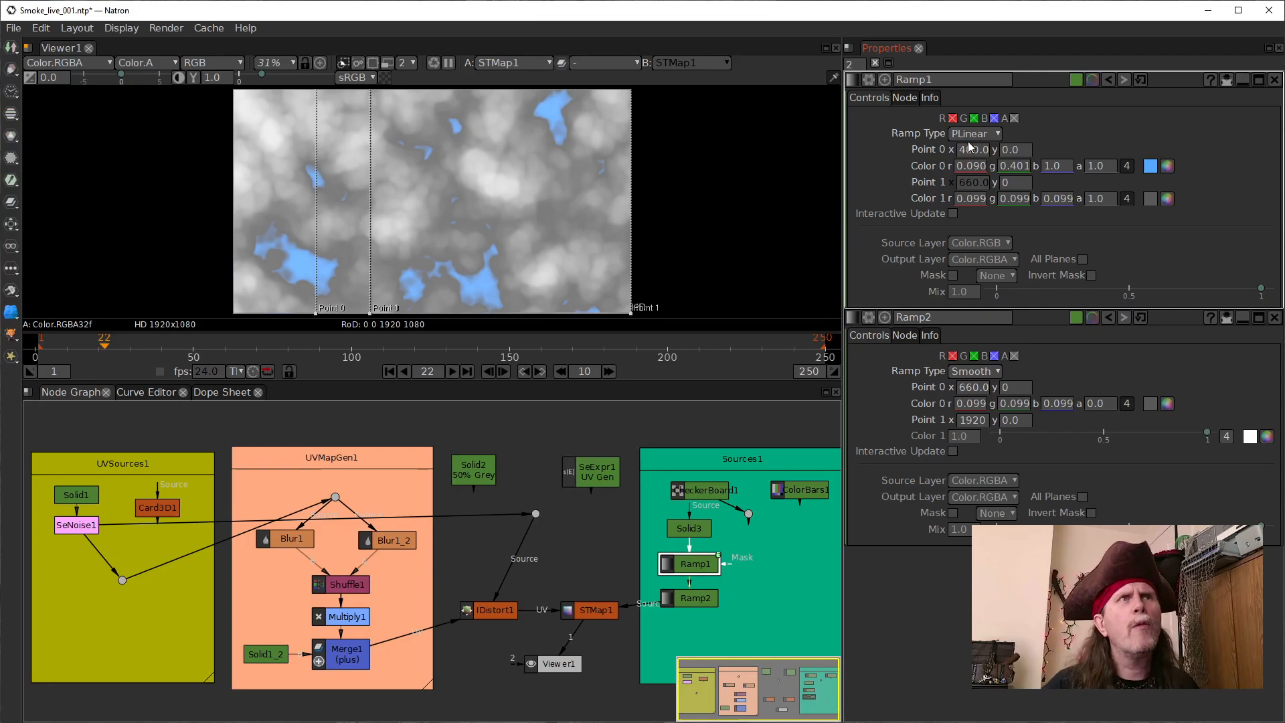
click(969, 137)
click(971, 180)
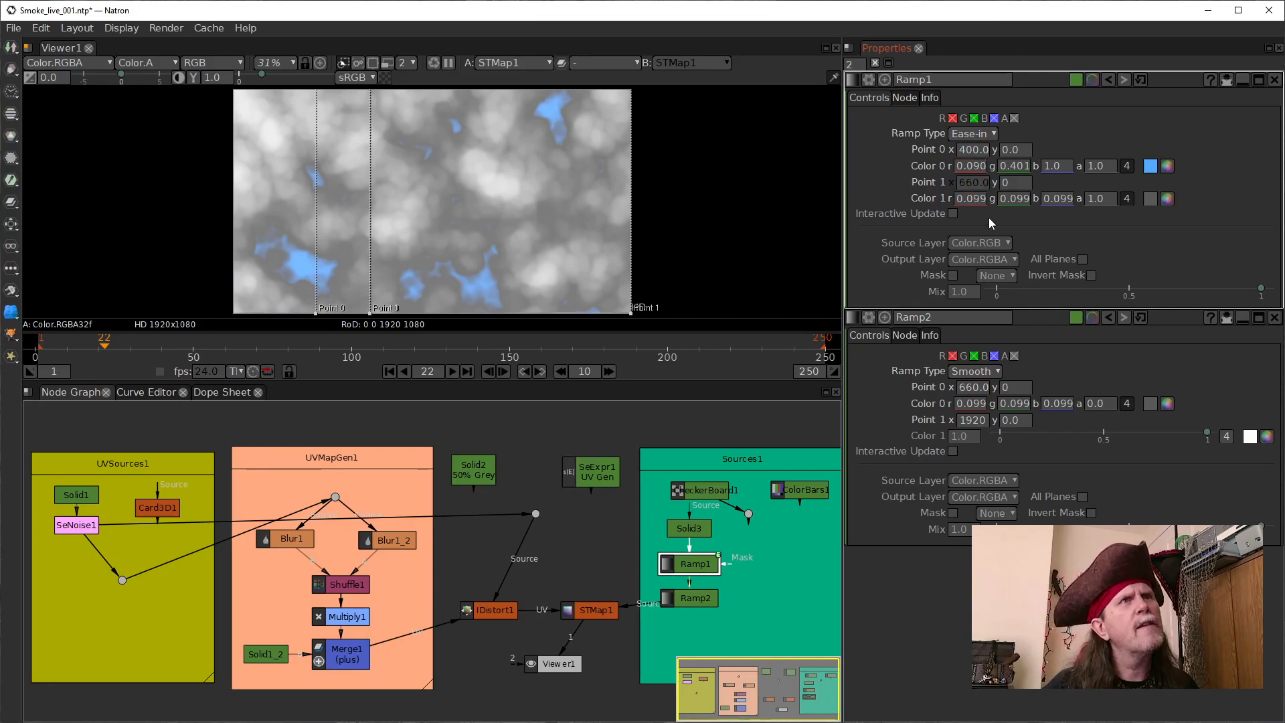
Step: Try the Smooth ramp type on Ramp1 for comparison and return it to Ease-in
click(986, 136)
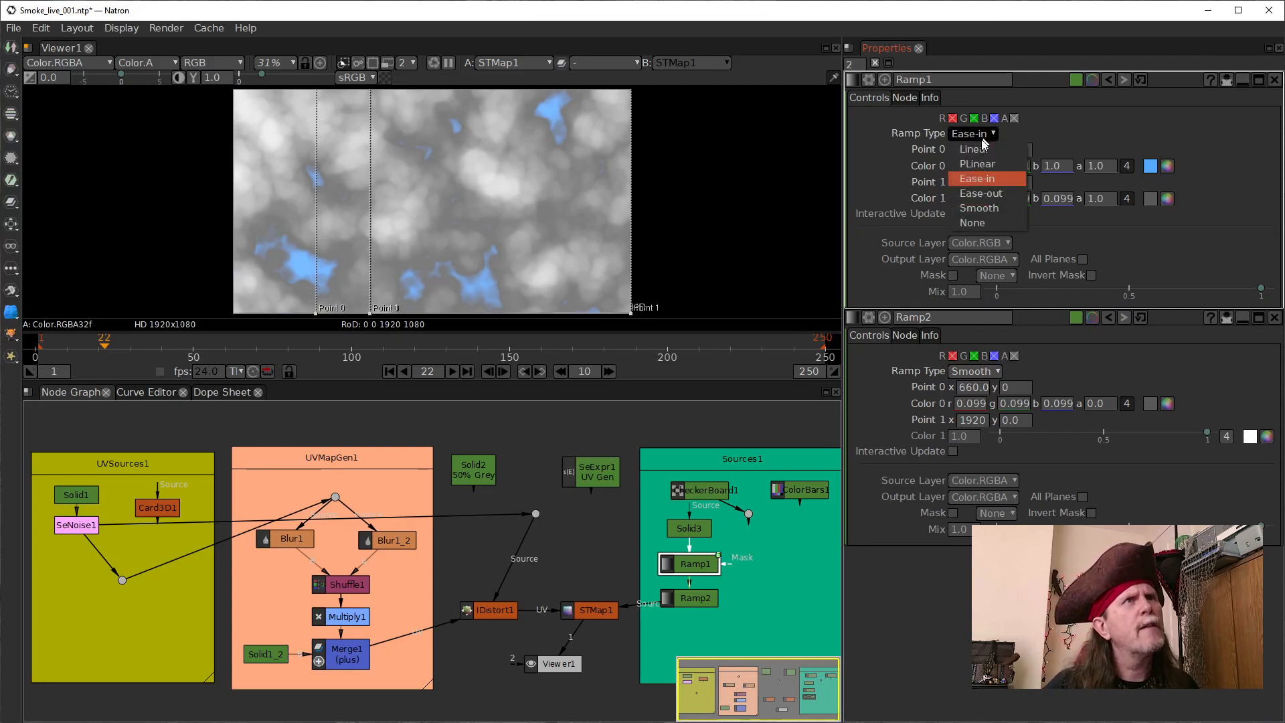
click(981, 207)
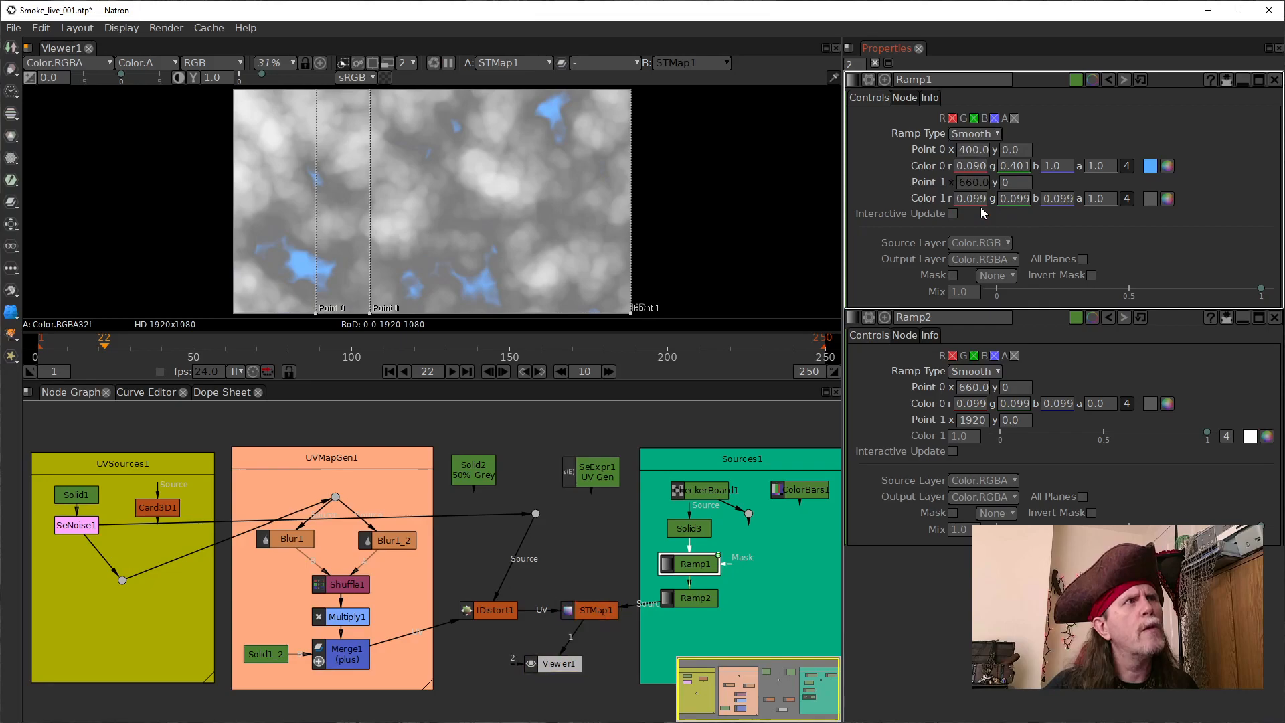
click(976, 135)
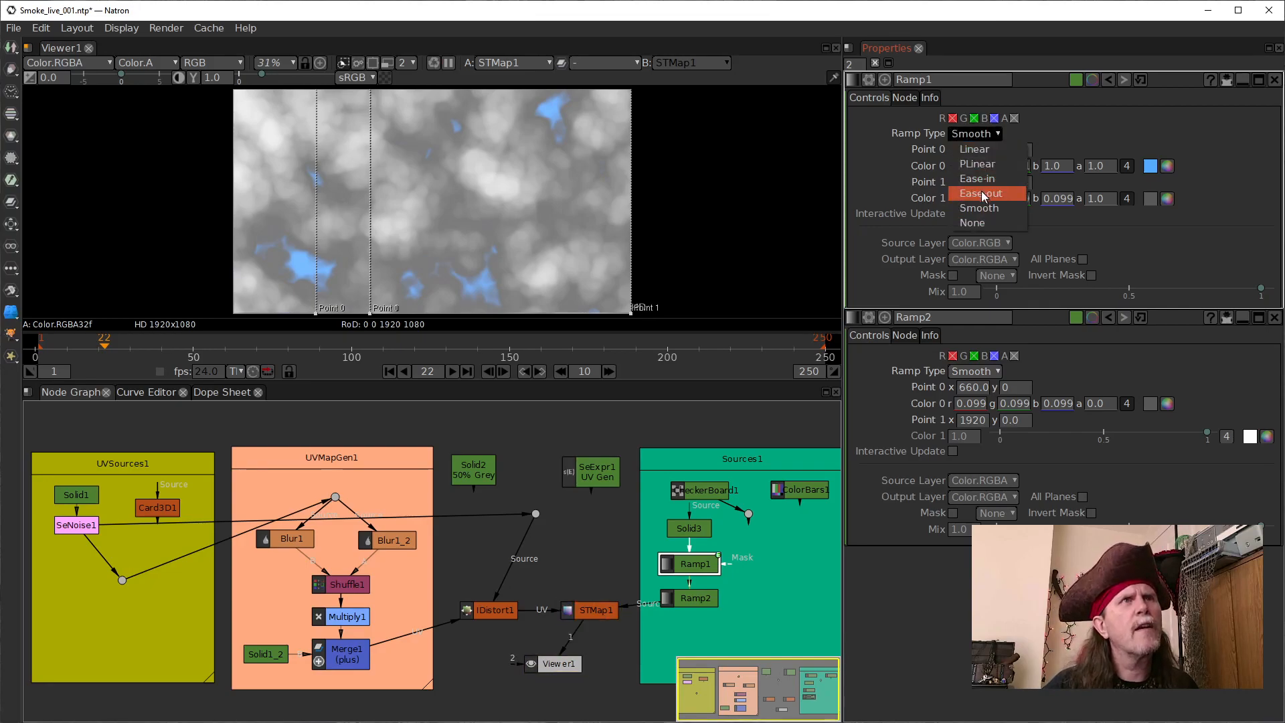
click(982, 182)
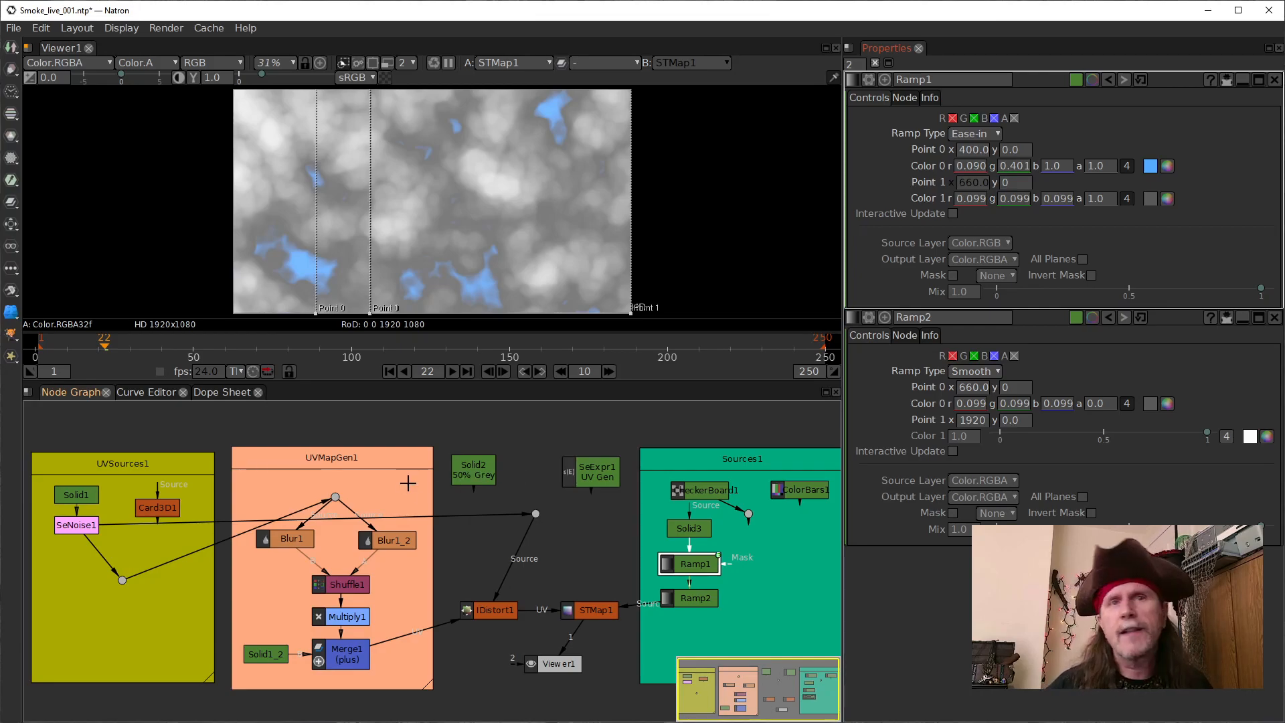
Step: Play the cloud animation from frame 1, restart it from the beginning and stop the playback
click(394, 372)
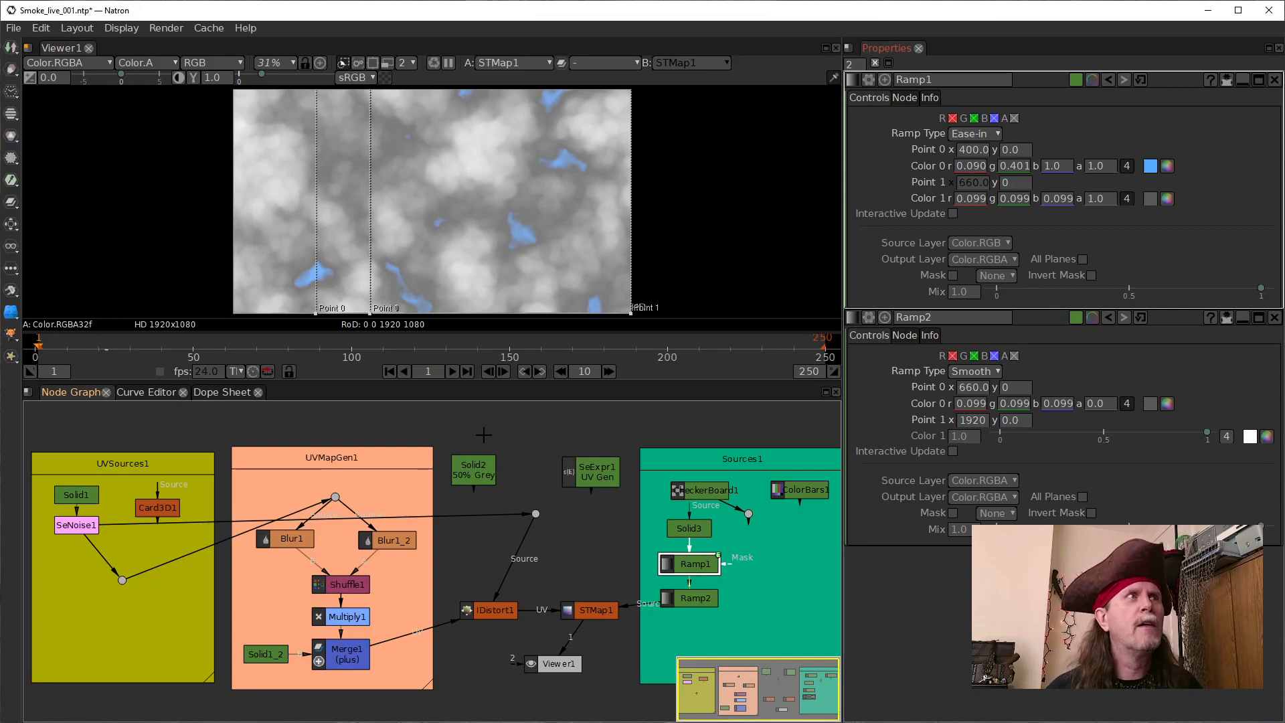
click(450, 377)
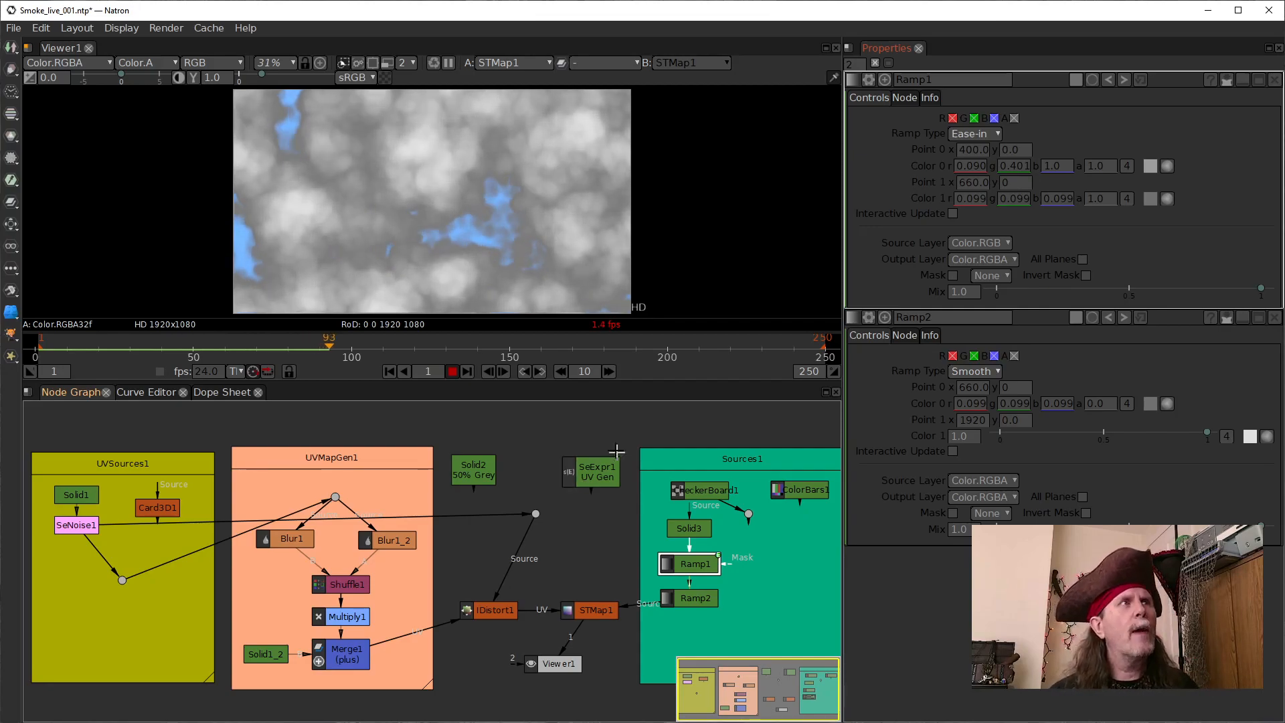
click(390, 372)
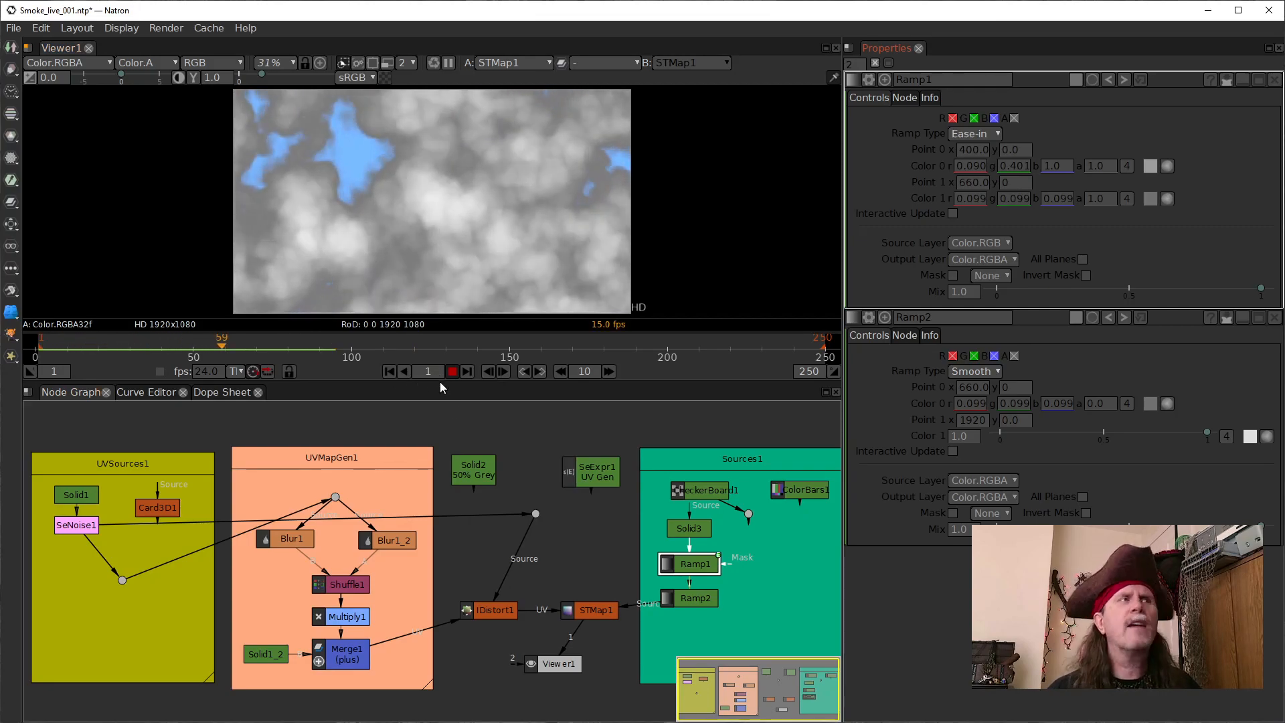
click(453, 372)
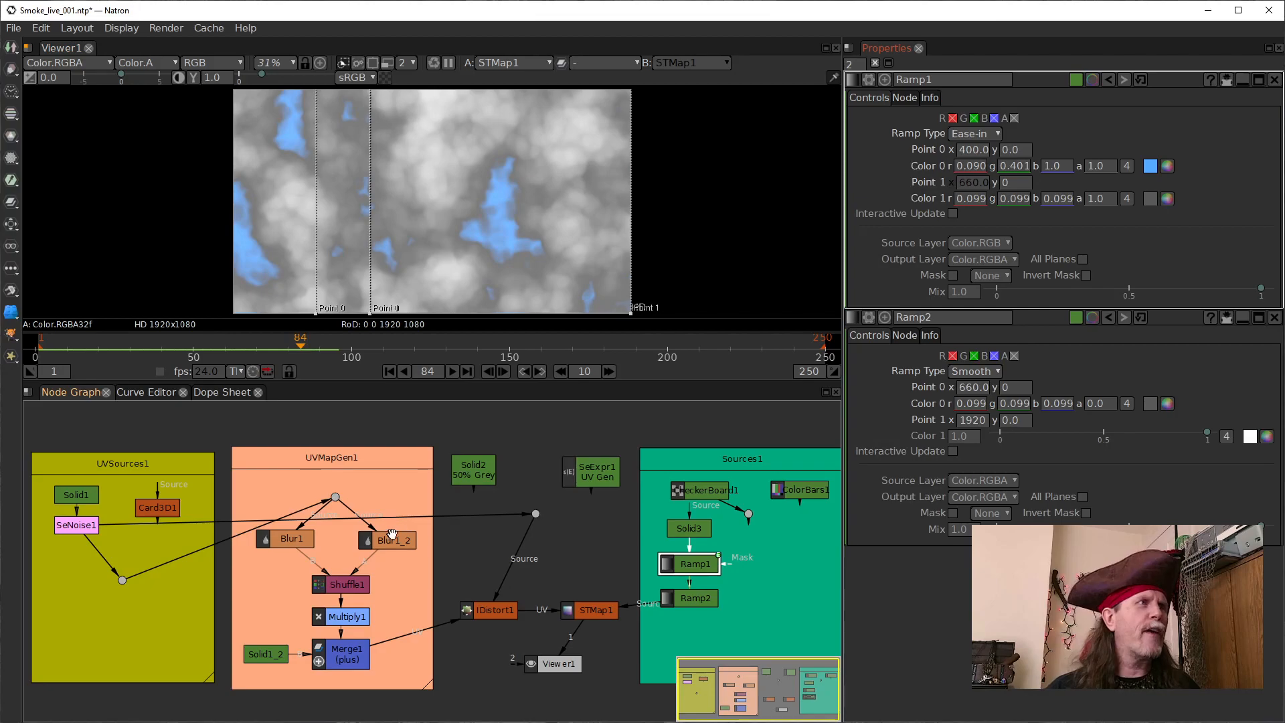
Step: Open SeNoise1's settings and set its Z0 to 1 at frame 250 after trying 2
double_click(75, 525)
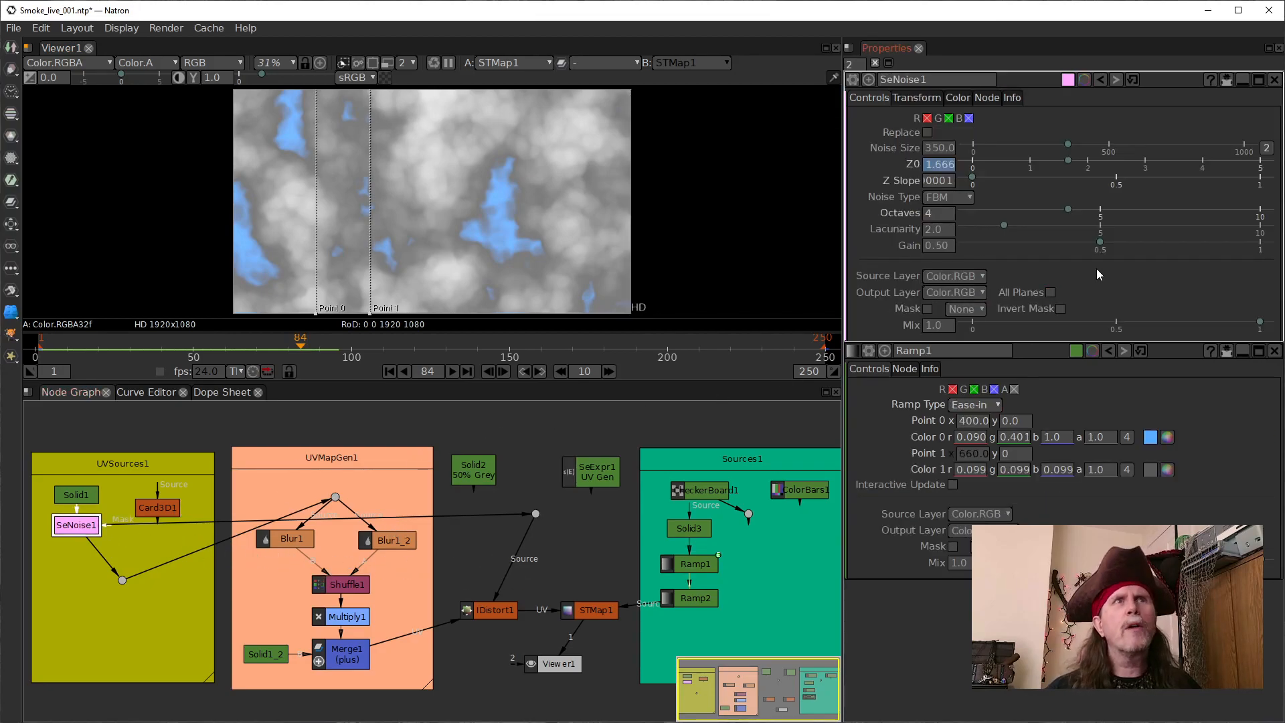
click(468, 372)
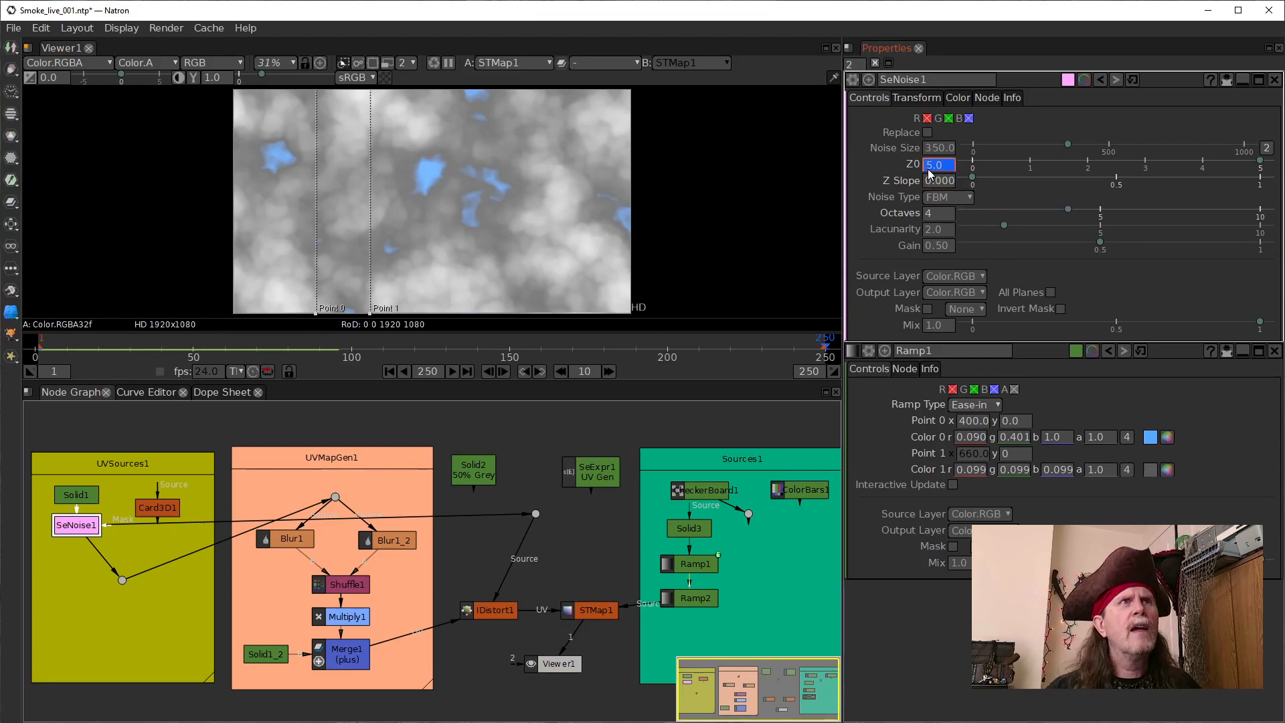
text(2)
key(Return)
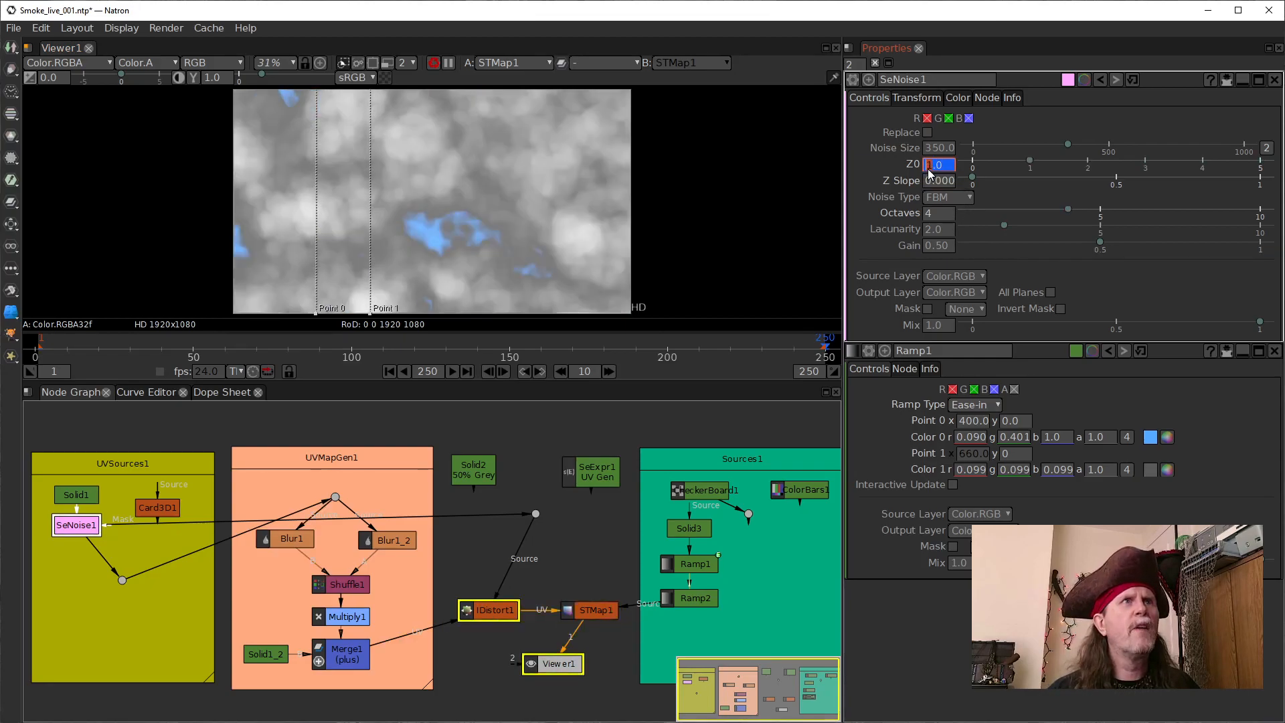
text(1)
key(Return)
Step: Play the slowed noise animation from frame 1, restarting the playback once from the first frame
click(389, 371)
click(452, 371)
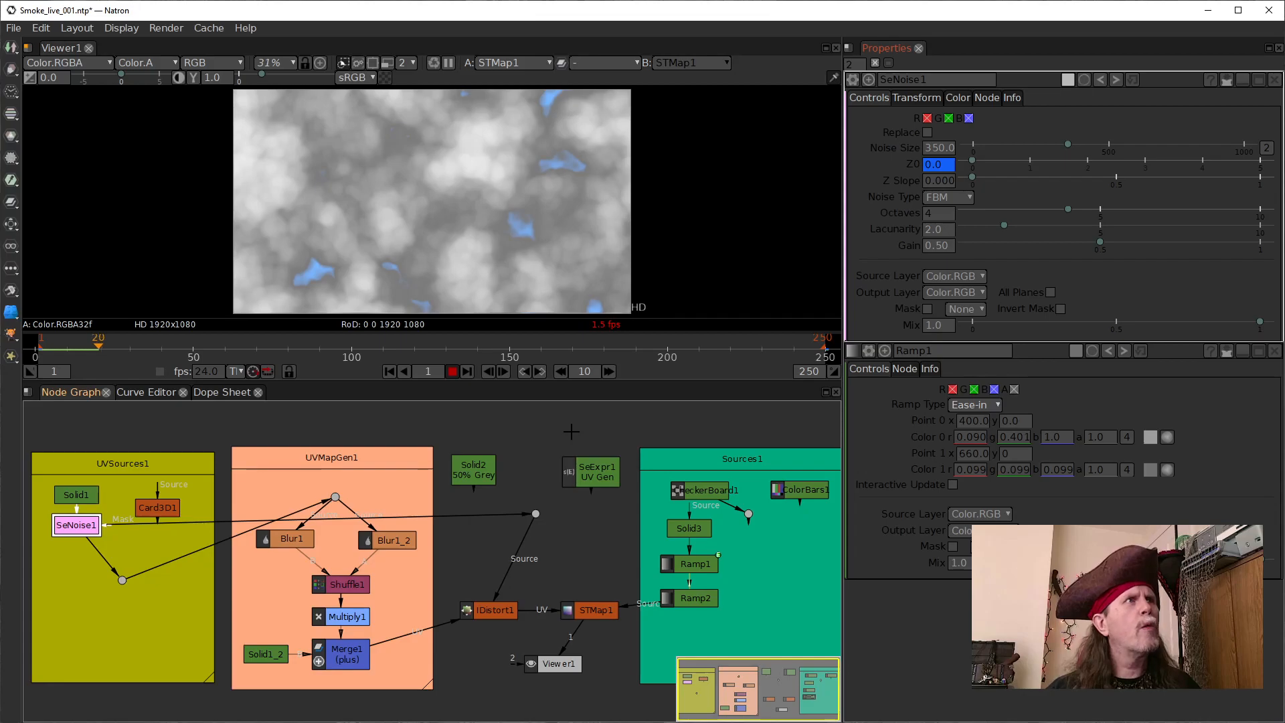
click(453, 372)
click(389, 371)
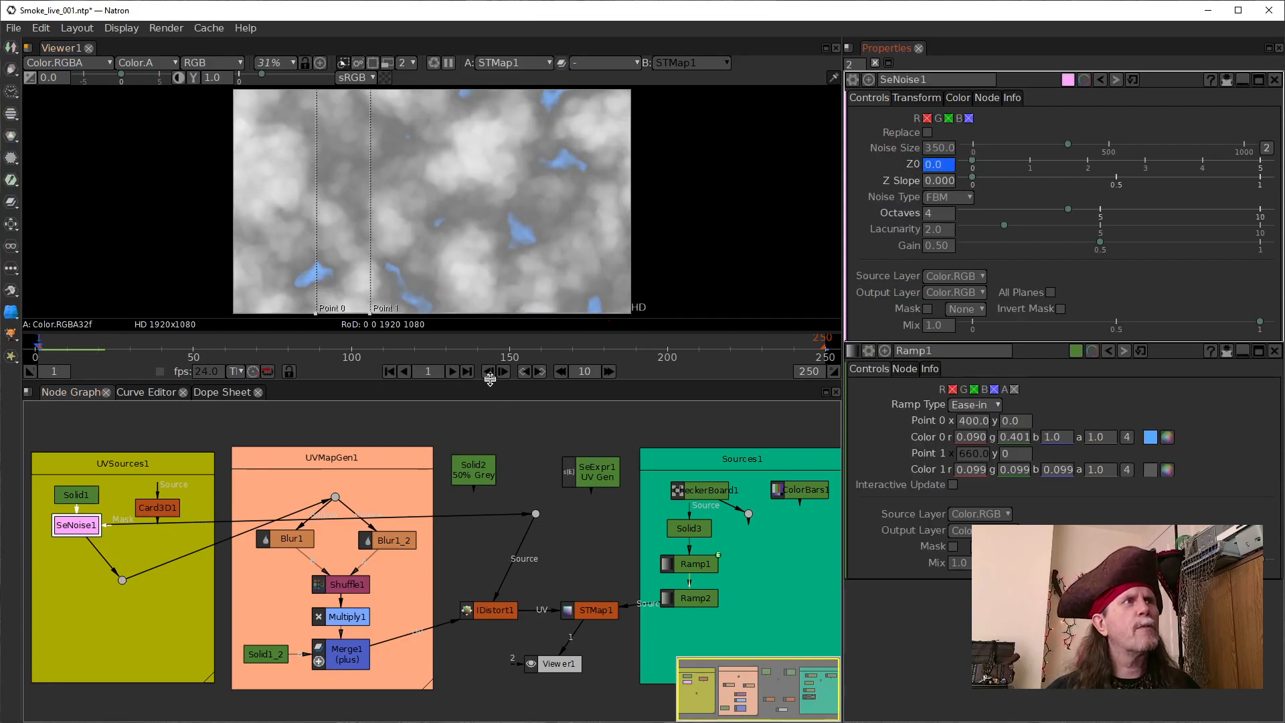
click(453, 371)
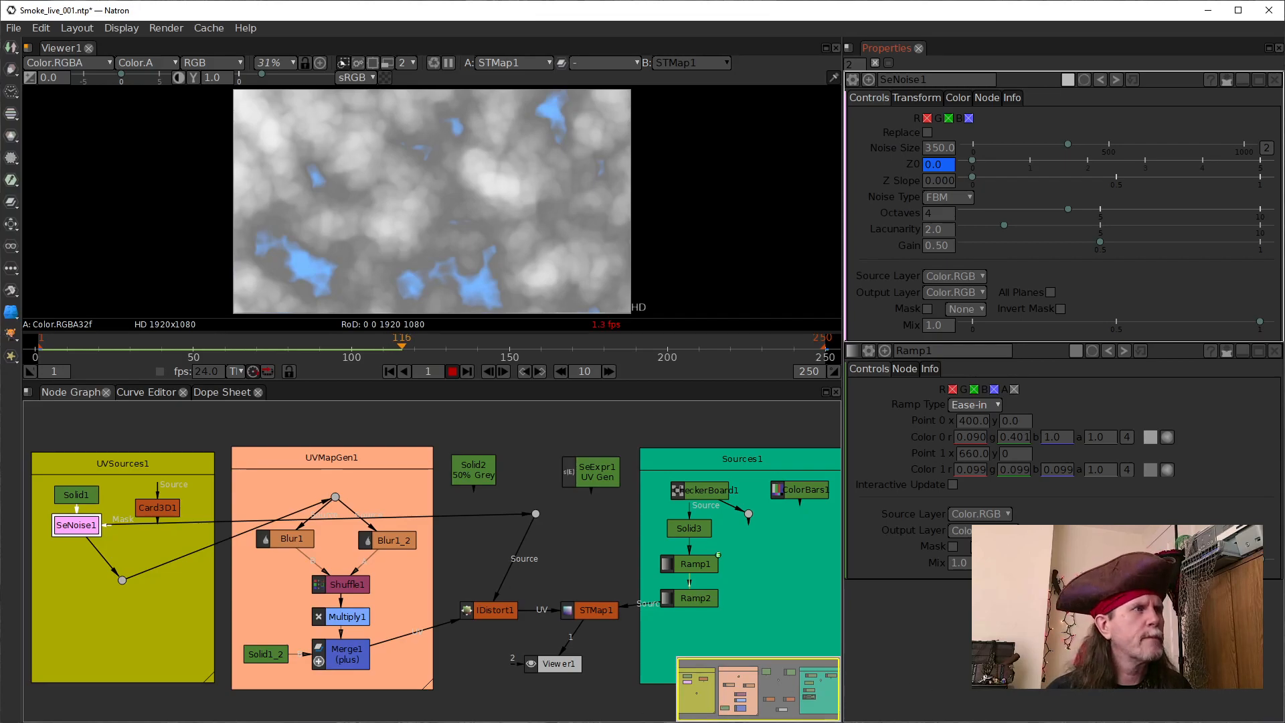
Step: Switch to the Firefox window with the new tab while the animation keeps playing
mouse_move(182, 711)
mouse_move(235, 671)
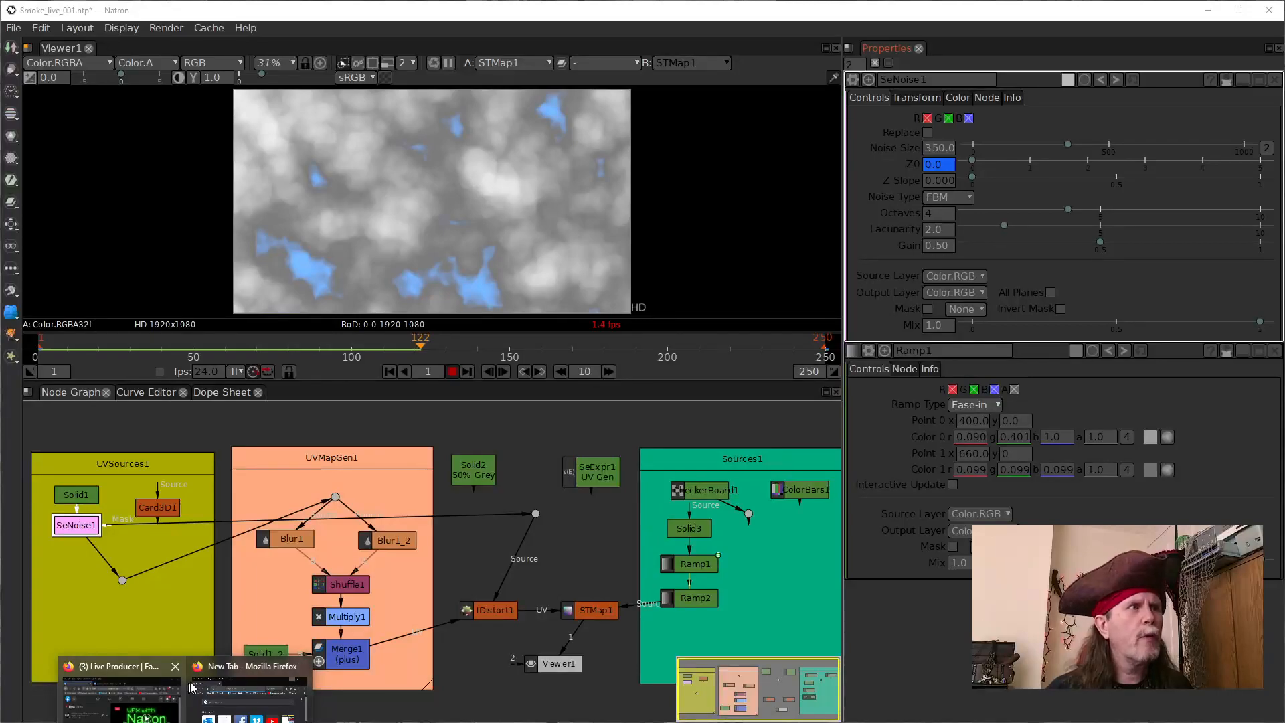
click(188, 687)
drag(890, 323, 890, 336)
drag(733, 345, 733, 1)
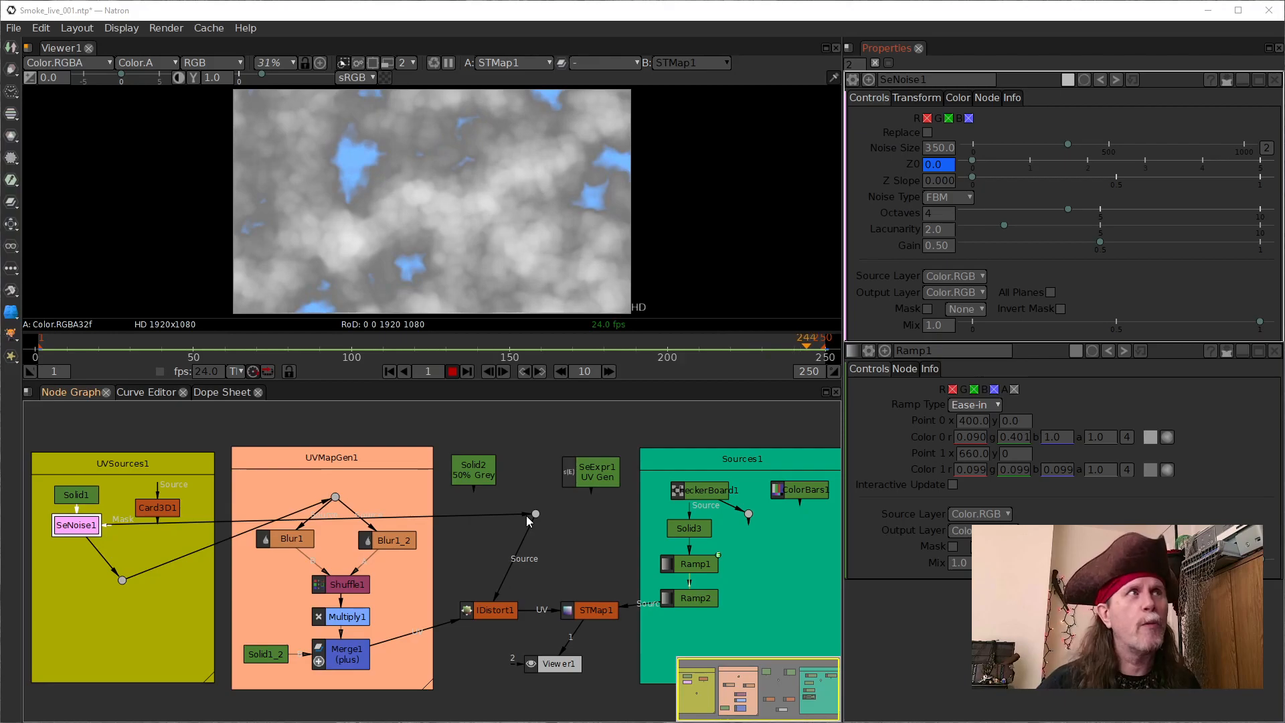
Step: Stop the playback, switch to the Facebook video in Firefox and show it full screen
click(452, 371)
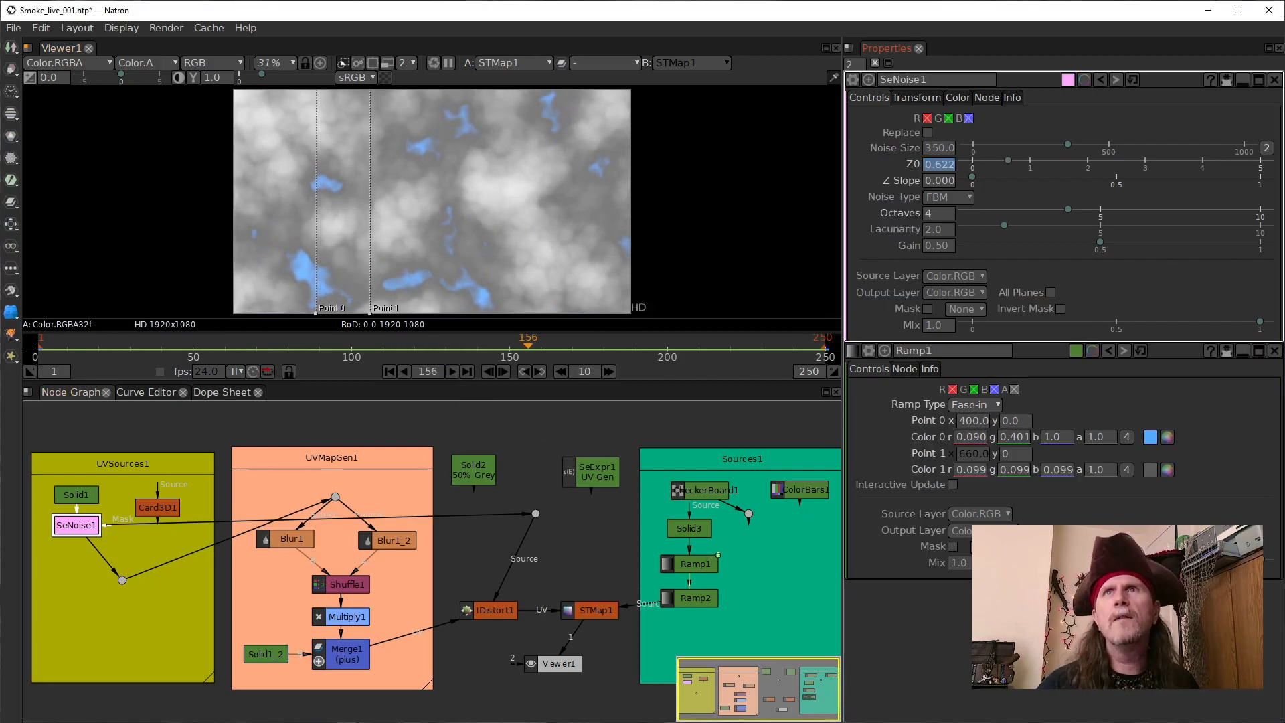
drag(2, 227, 653, 200)
click(727, 188)
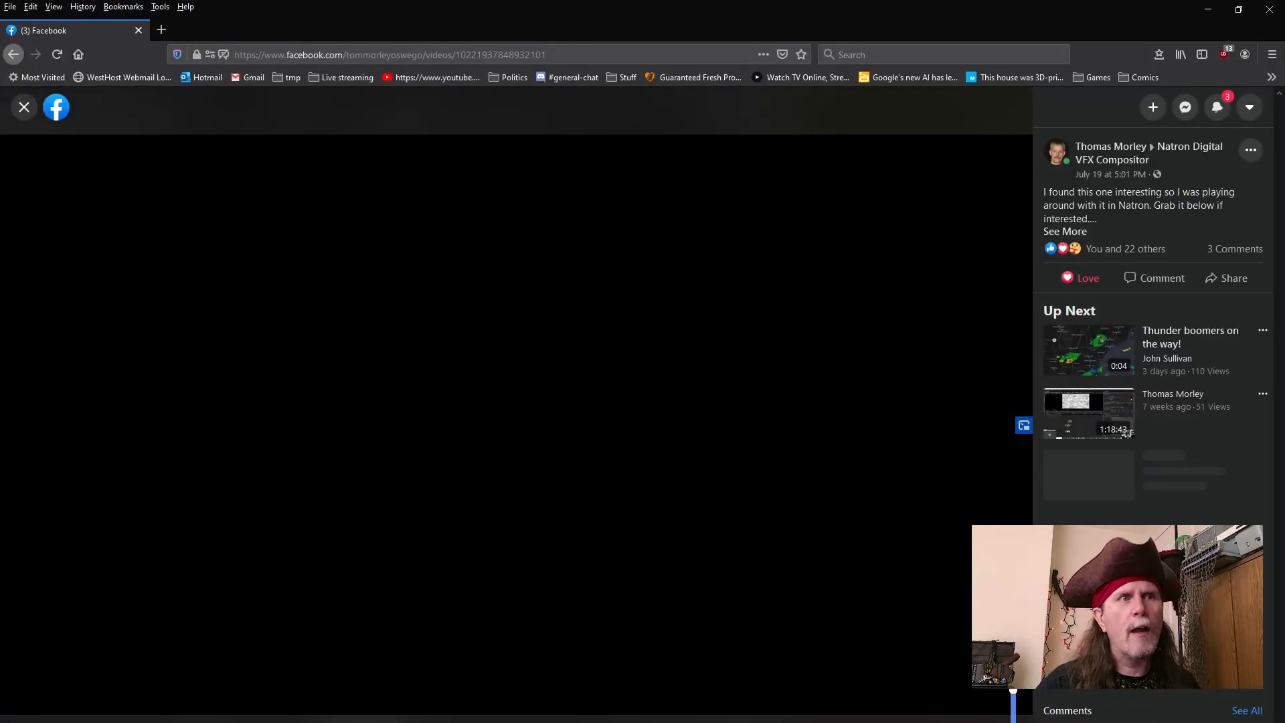
click(1016, 722)
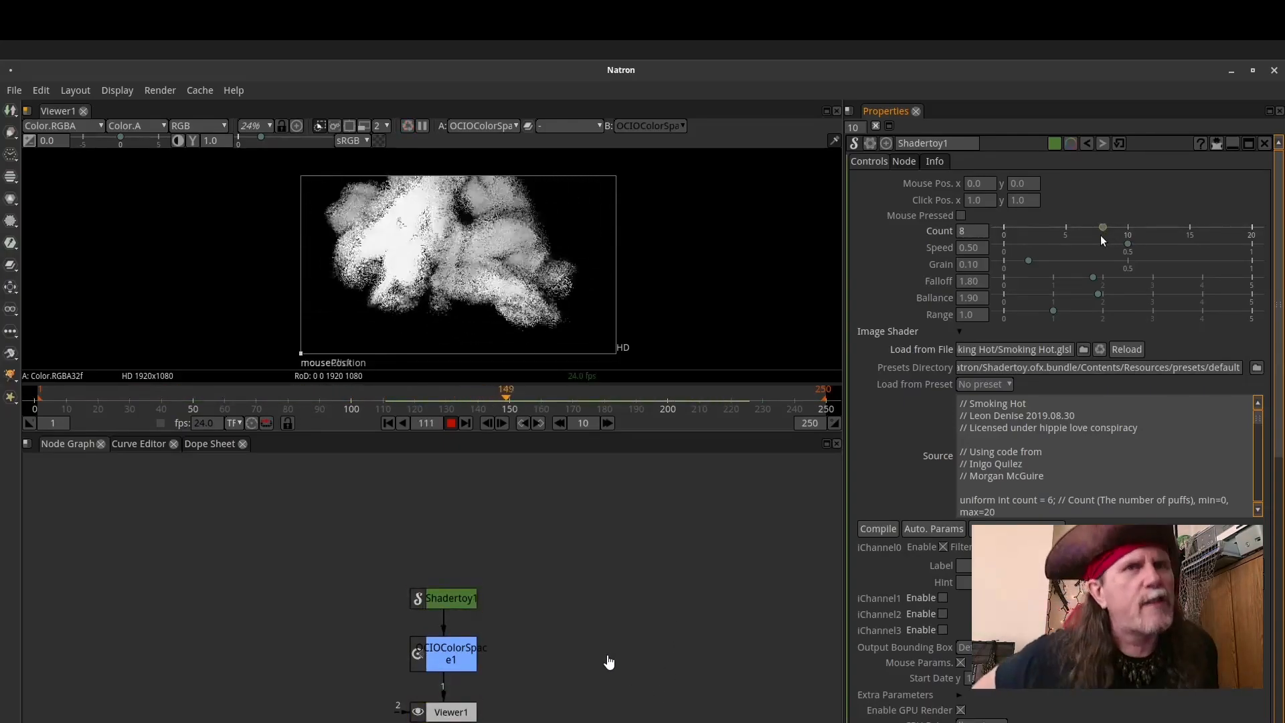
Step: Watch the video's Shadertoy smoke demonstration with its Speed and Range adjustments, and switch back to Natron
drag(1124, 244, 1027, 251)
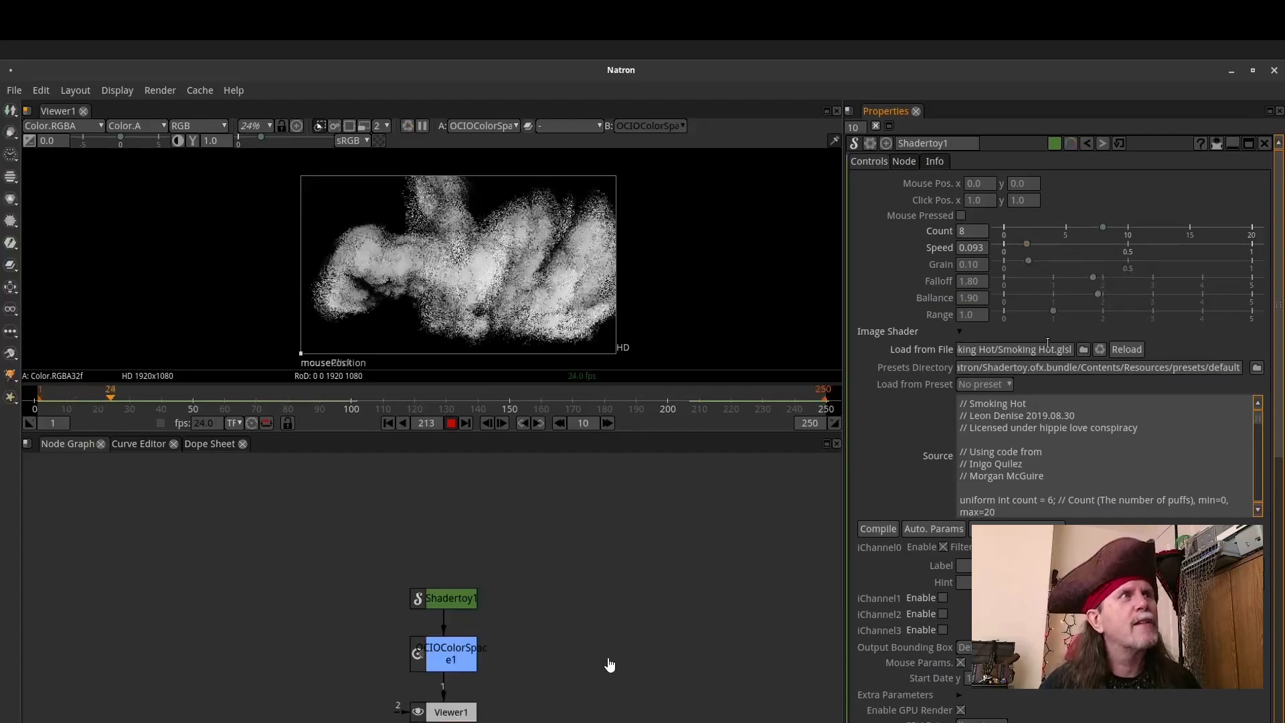
drag(1054, 311, 1042, 316)
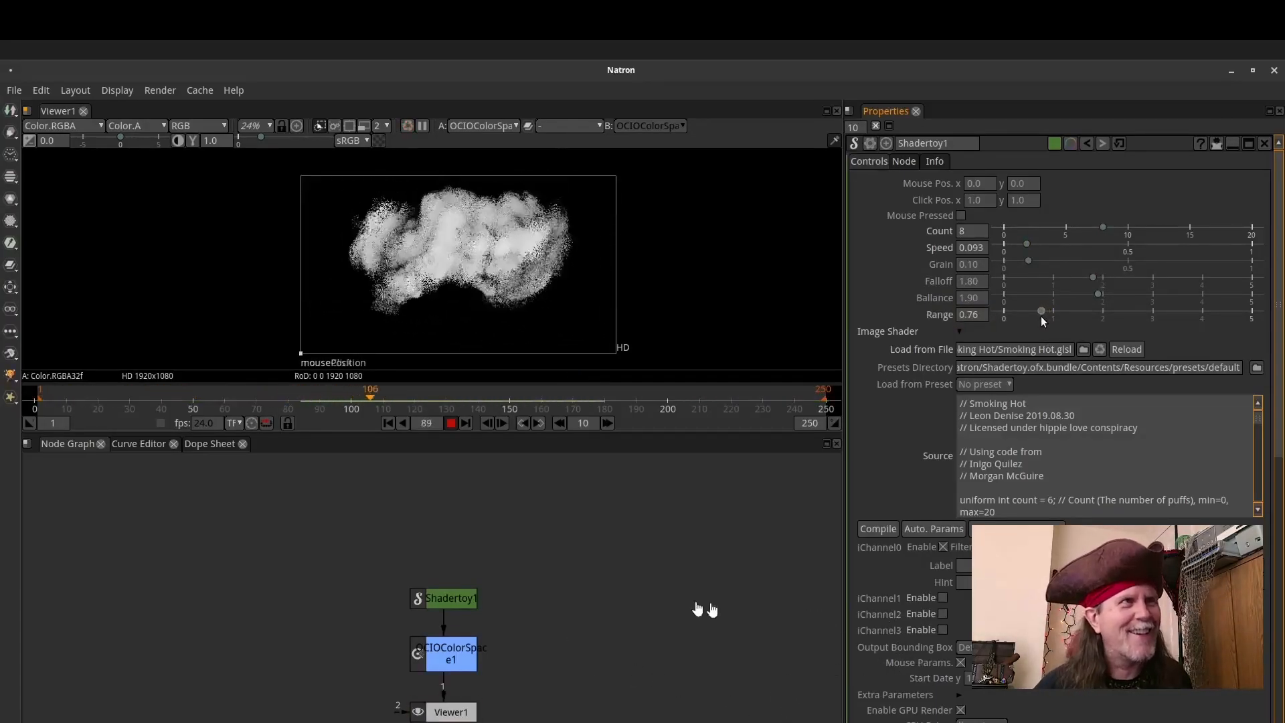
drag(1027, 243, 1178, 250)
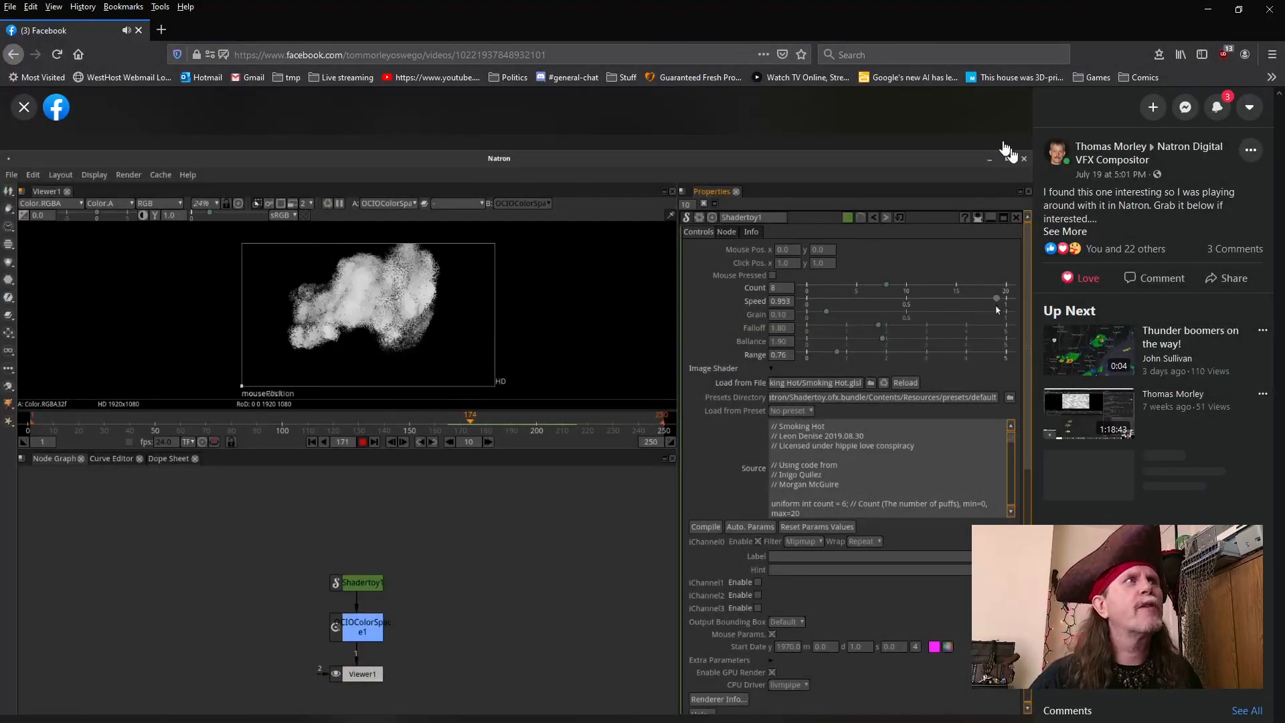
drag(1033, 22, 1027, 0)
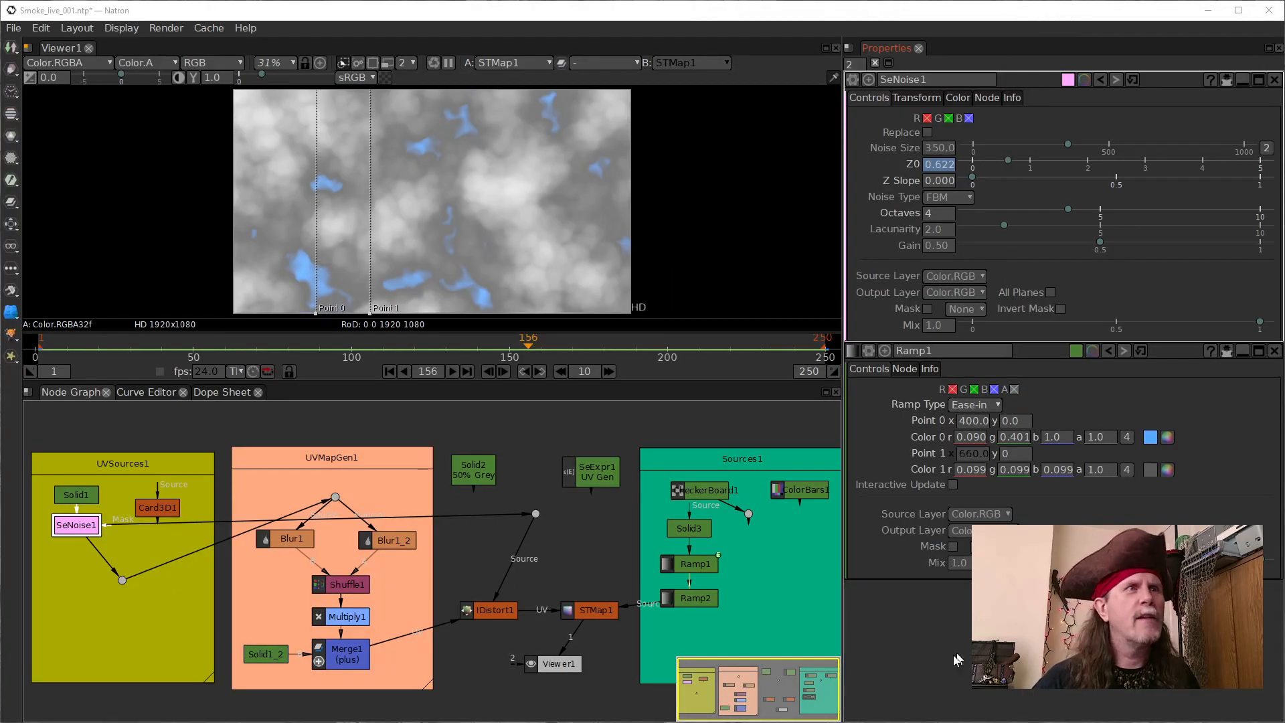